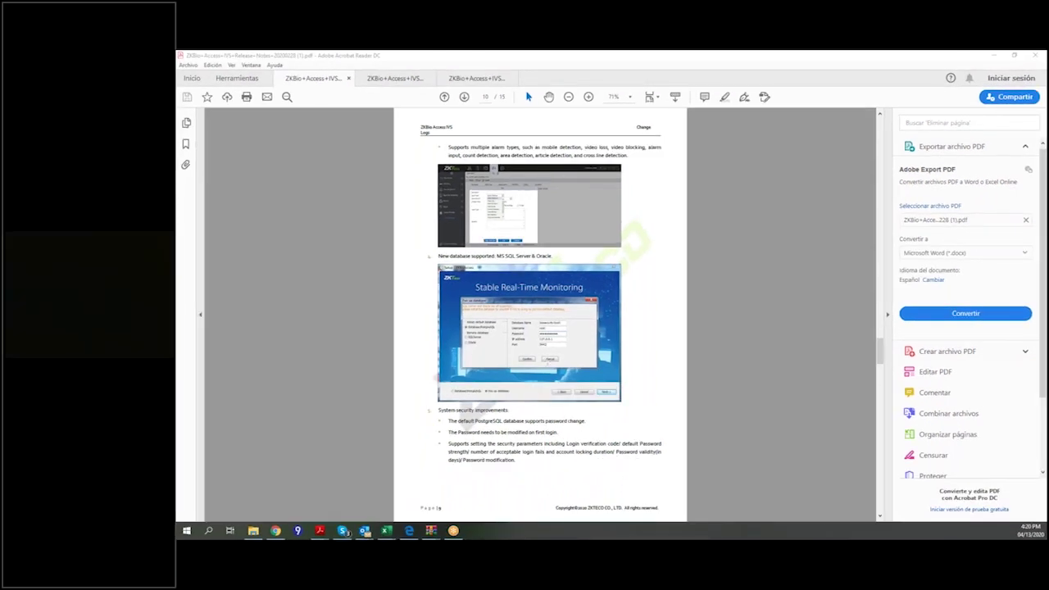
Page ahead to page 11 of the release notes, then scroll back to page 10.
key("Page_Down")
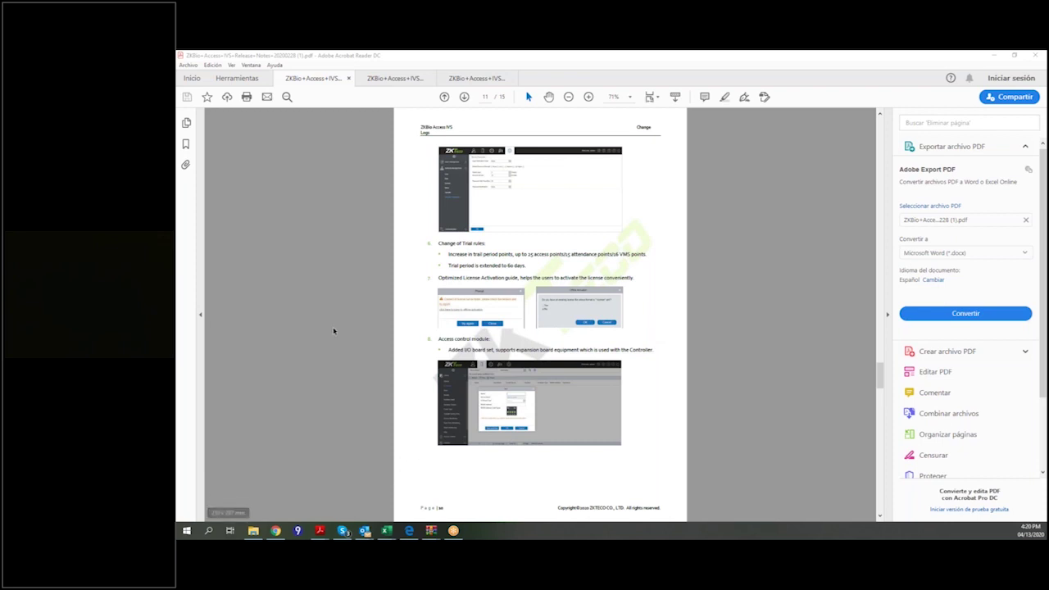
scroll(374, 352, "up", 1)
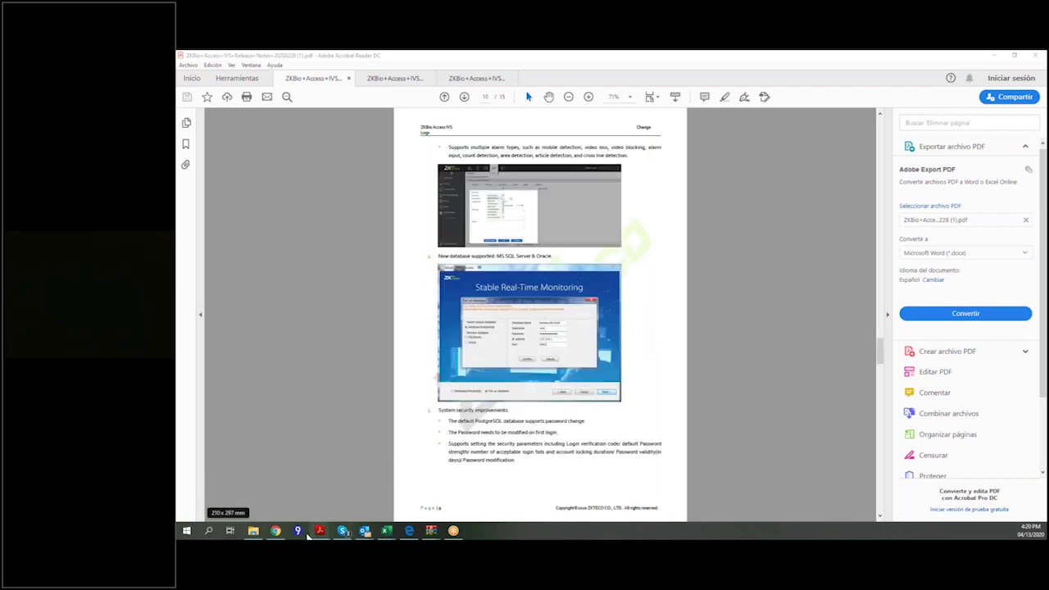
Choose the saved administrator login, retype the password and submit the login form.
left_click(409, 530)
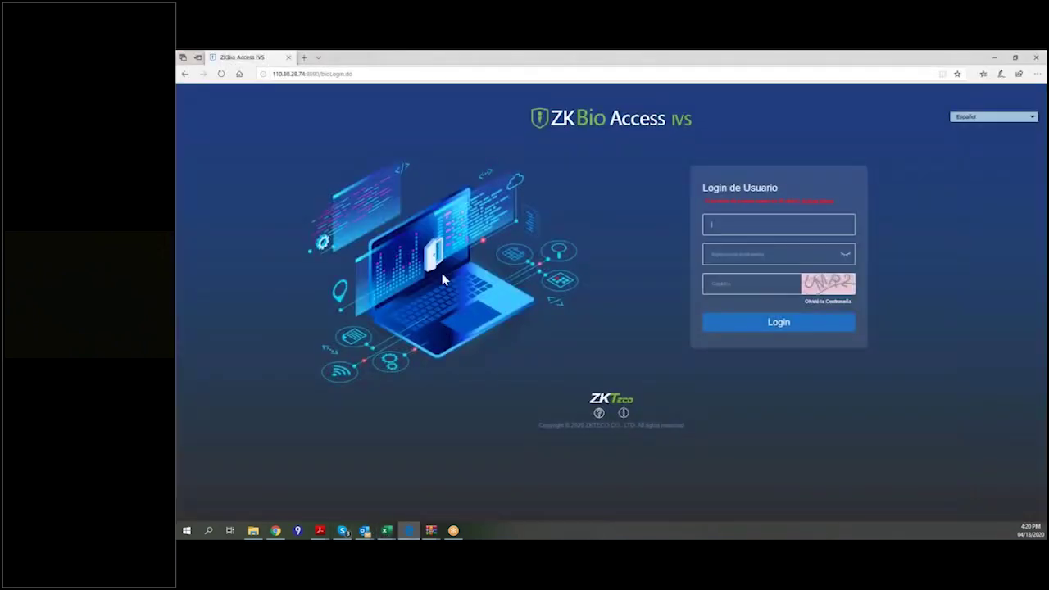
left_click(757, 228)
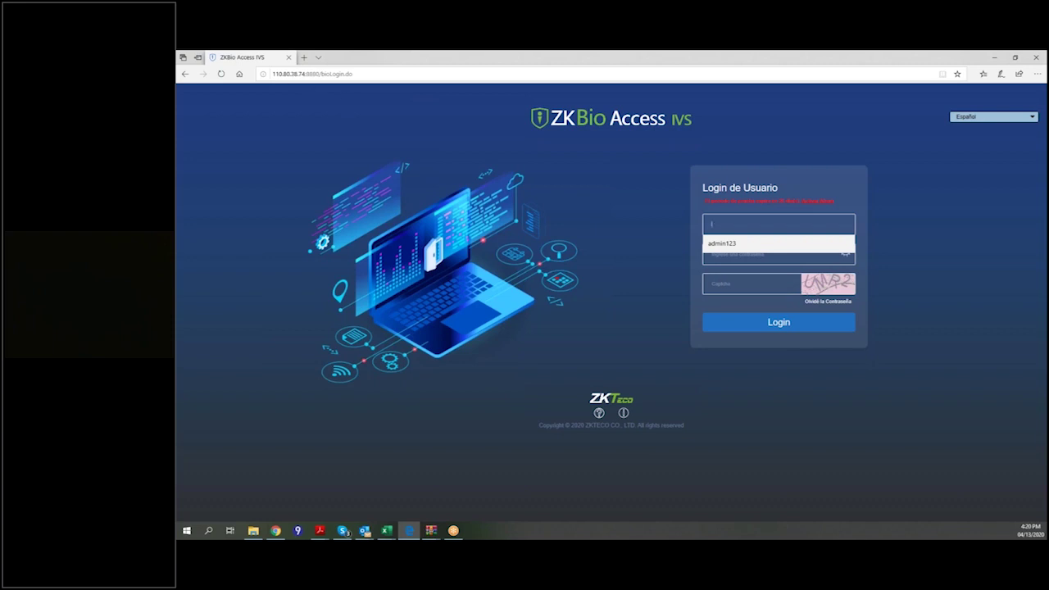
left_click(731, 244)
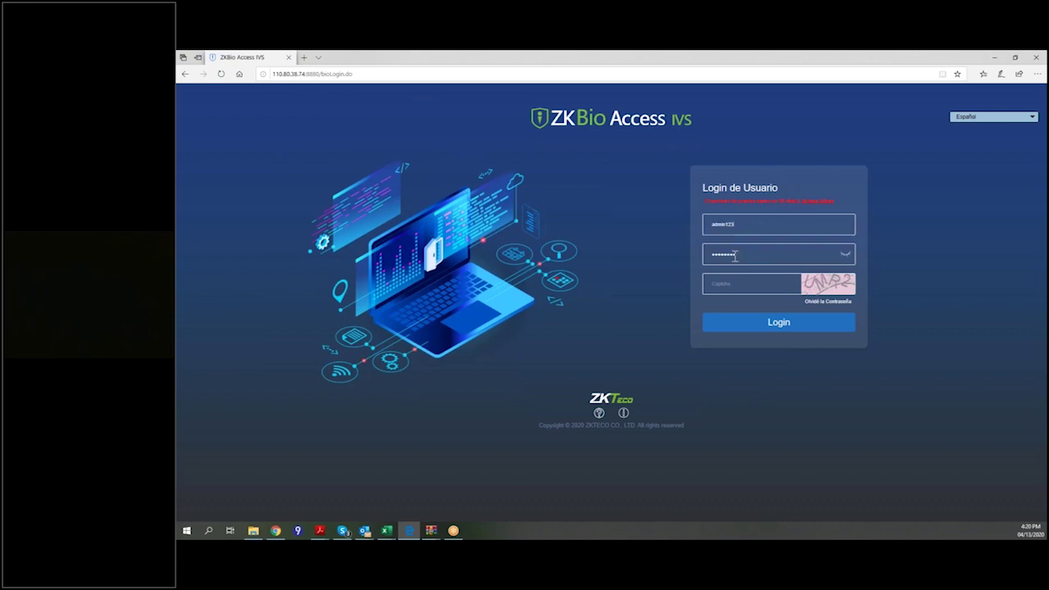
left_click_drag(751, 255, 692, 261)
type("a")
type("UMR2")
left_click(764, 325)
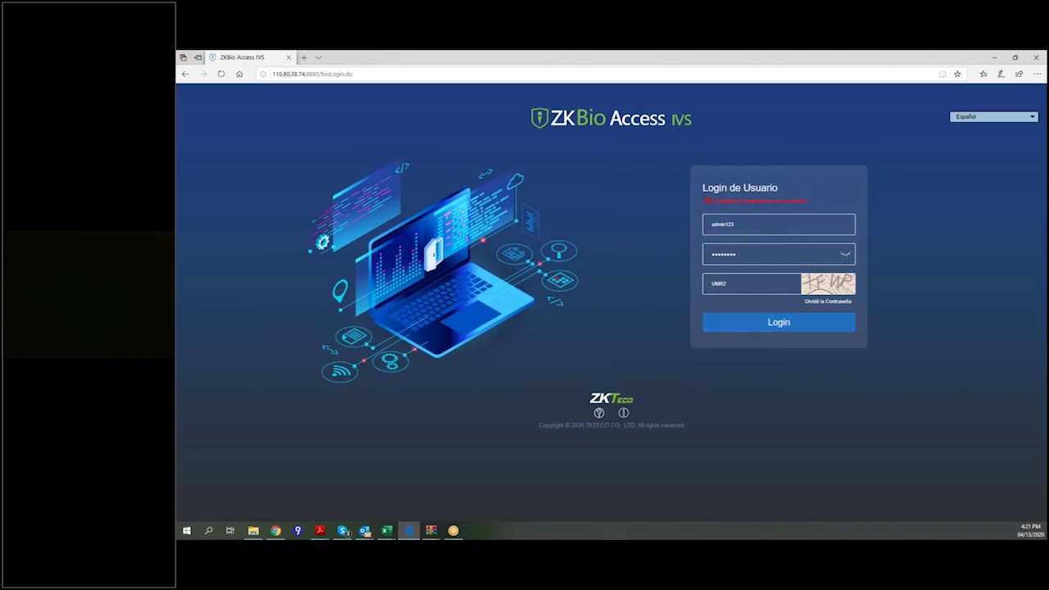
Show the password as plain text, re-enter the captcha code and resubmit the login.
left_click(844, 255)
double_click(719, 282)
left_click(751, 321)
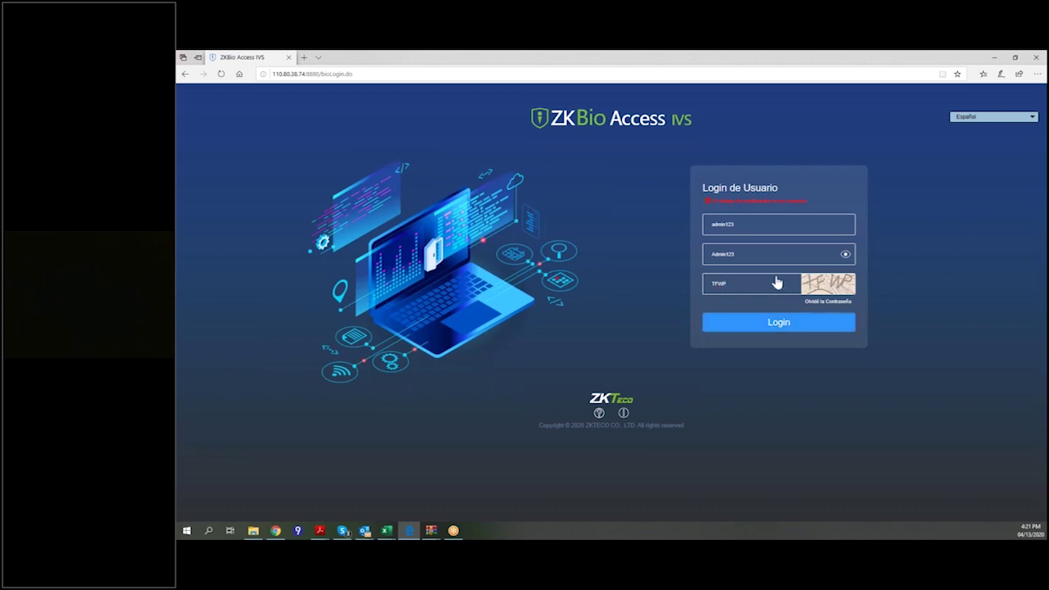
left_click(763, 323)
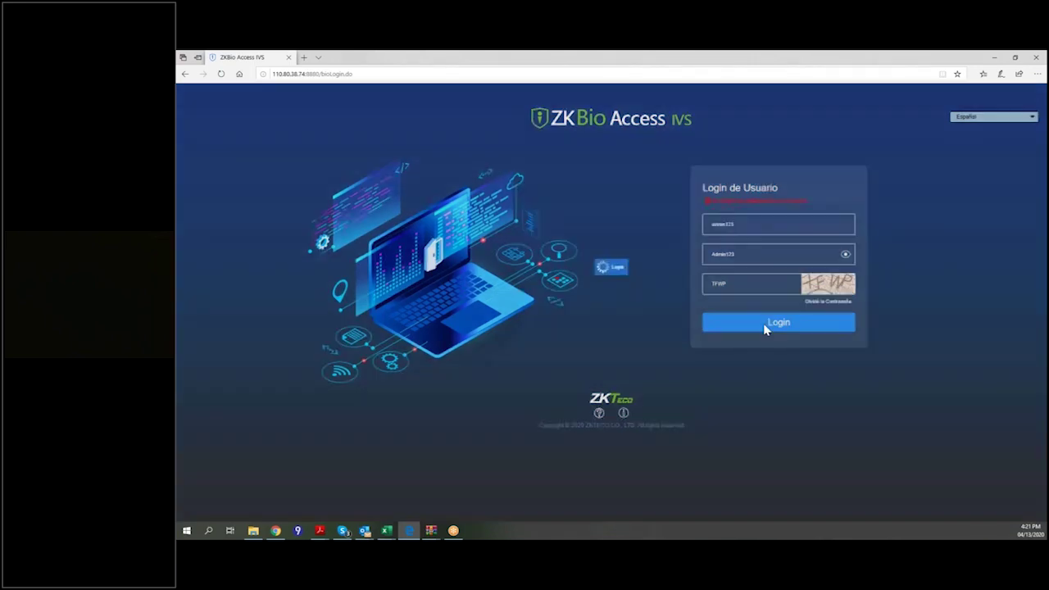
left_click(748, 283)
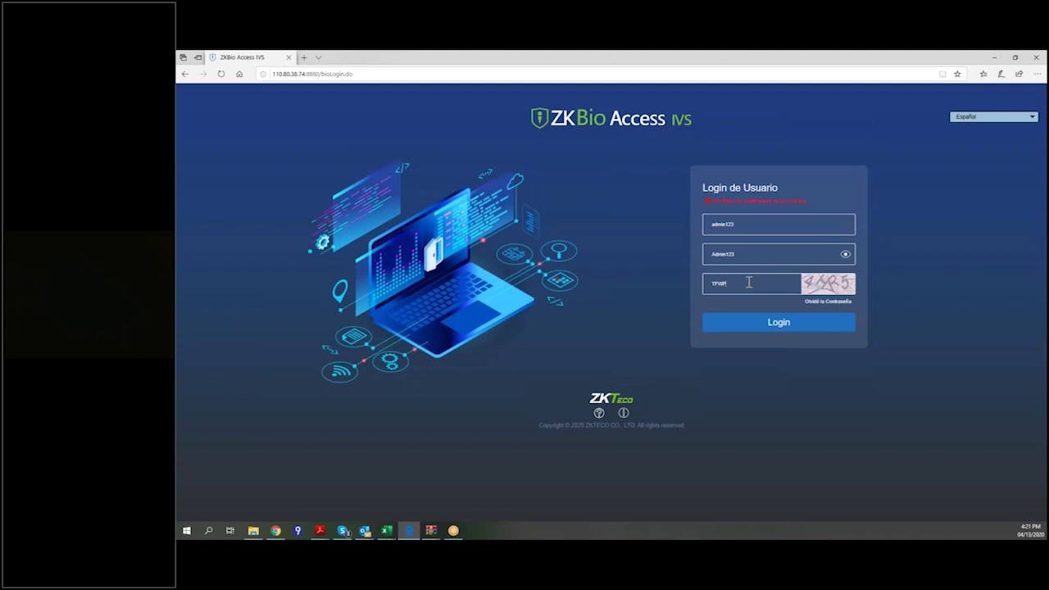
key("BackSpace")
key("BackSpace")
key("BackSpace")
type("4HR5")
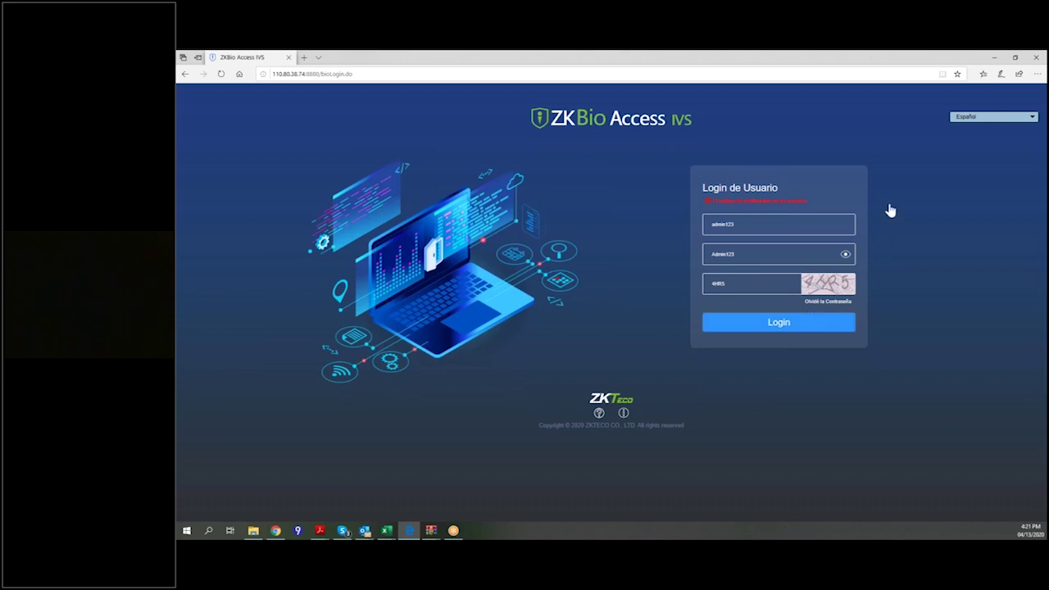
key("Return")
Log in to the console and view the About info: version 2.0.0_R, trial licence until 2026-05-09.
left_click(769, 325)
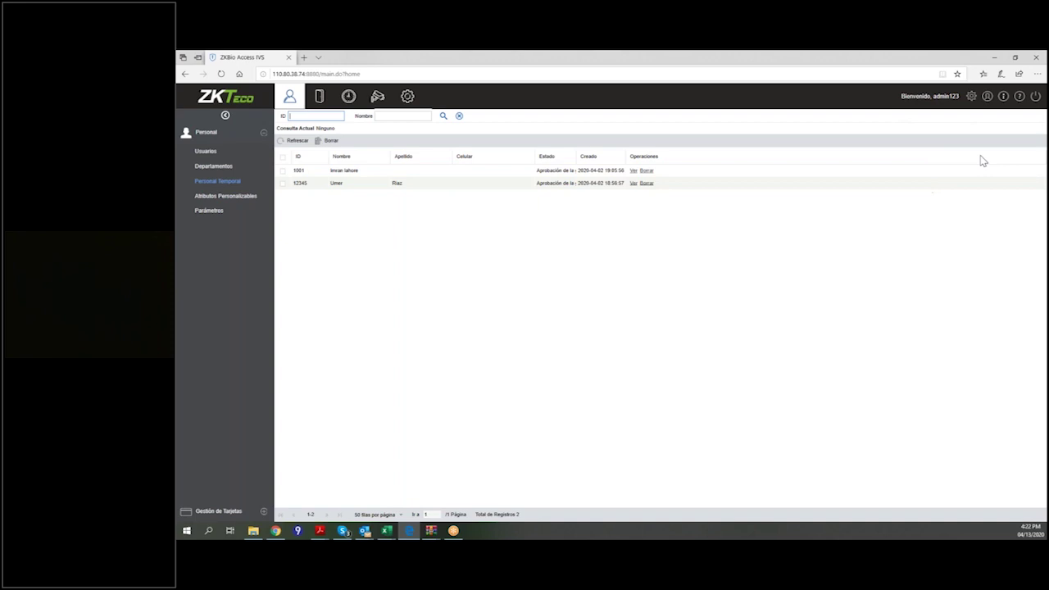
left_click(1005, 101)
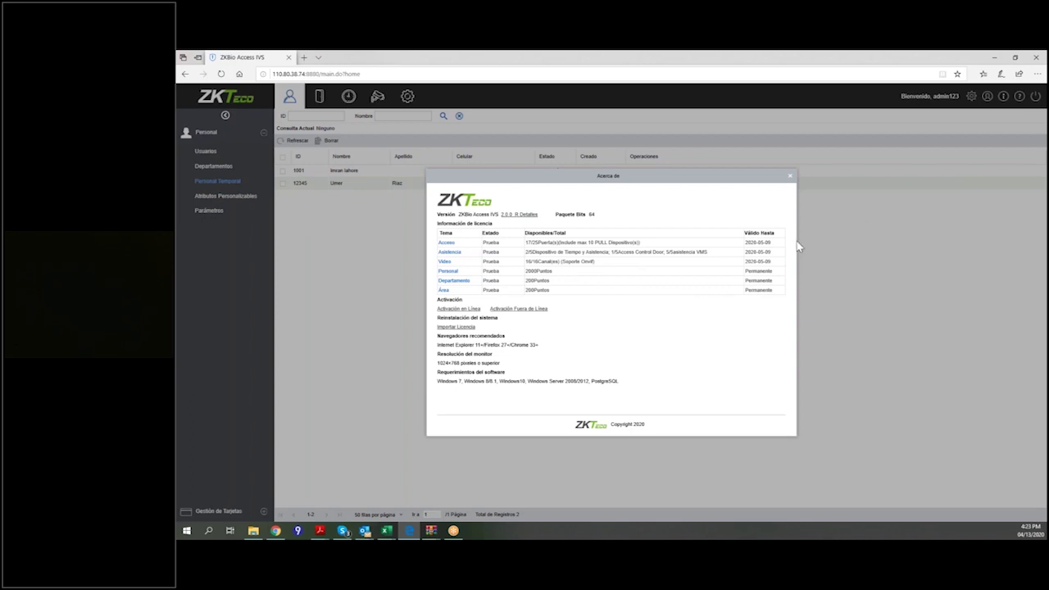
left_click(790, 177)
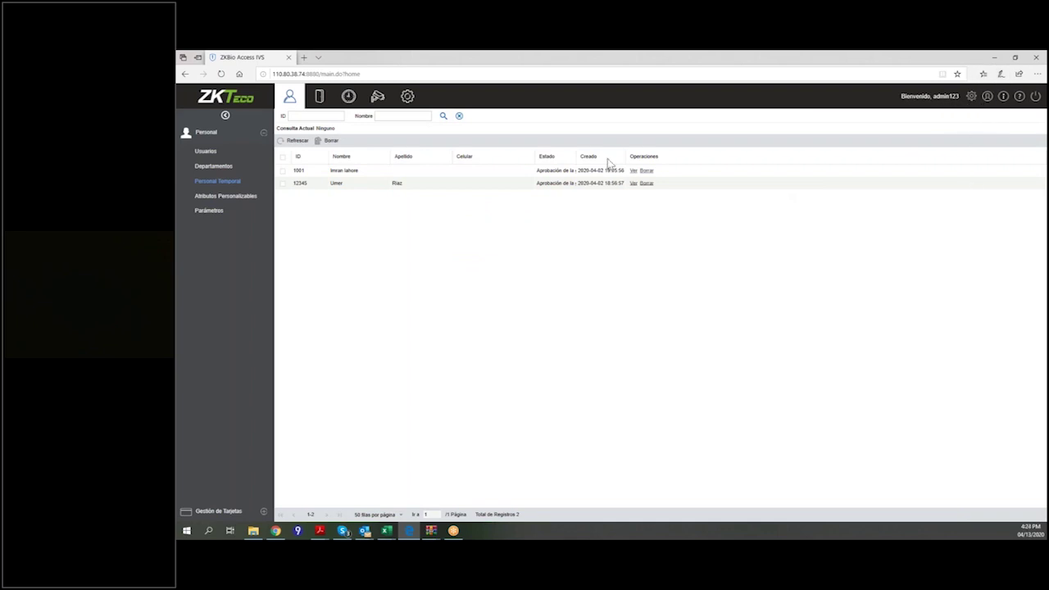
left_click(988, 97)
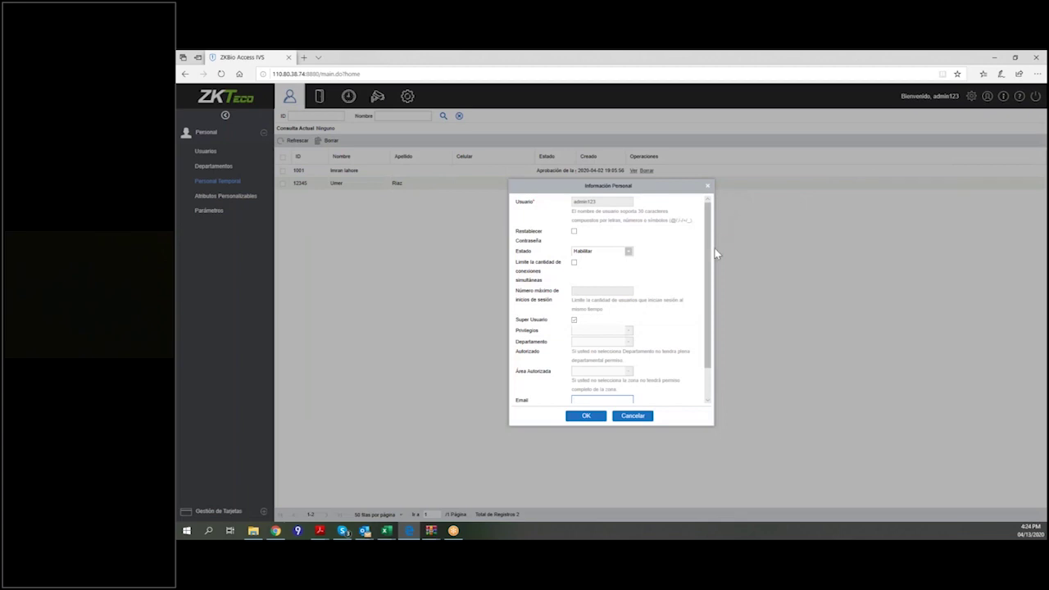
left_click_drag(710, 259, 733, 246)
mouse_move(709, 240)
left_mouse_down()
mouse_move(710, 276)
mouse_move(711, 261)
left_mouse_up()
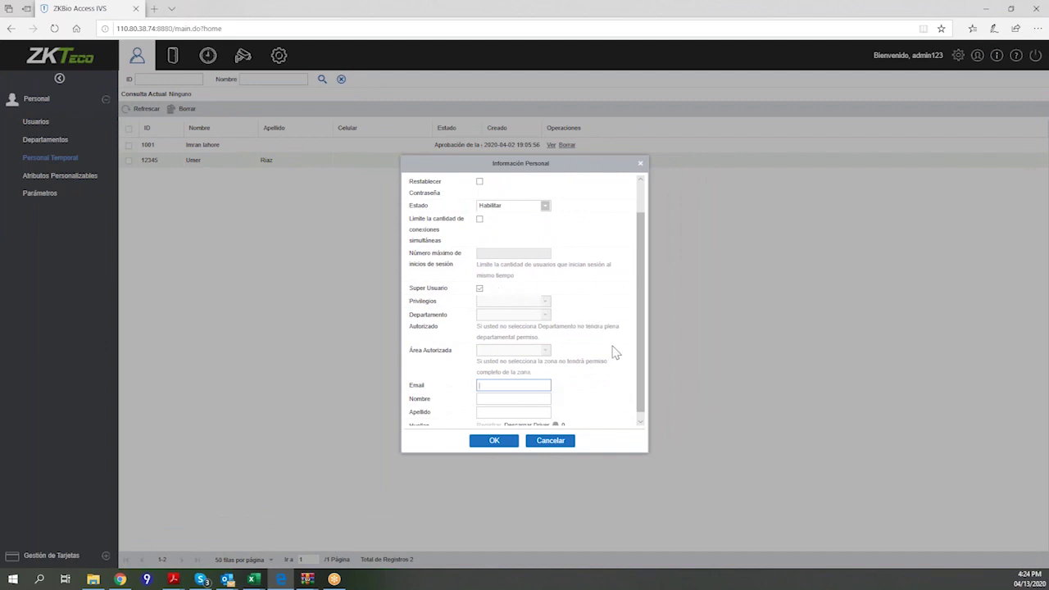
scroll(615, 353, "down", 1)
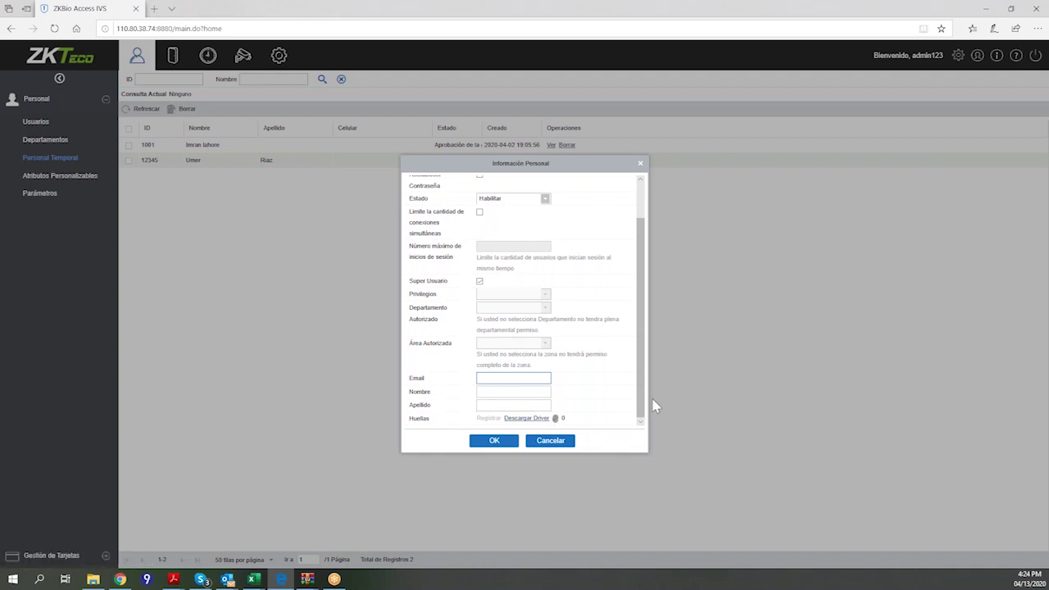
left_click_drag(645, 295, 639, 253)
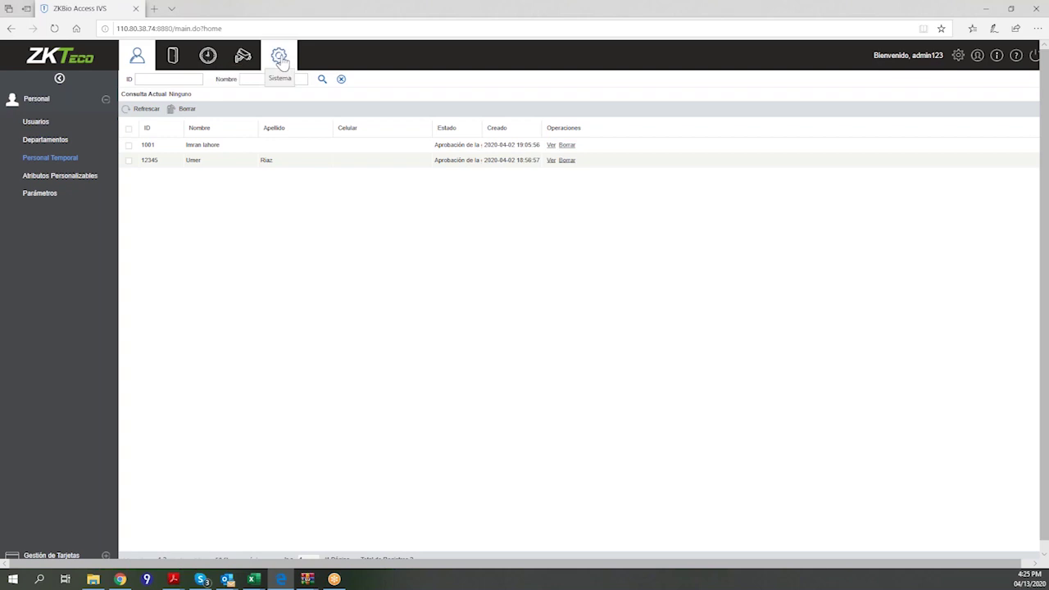
Switch to the Sistema module and open the Áreas list under Gestión Básica.
left_click(279, 59)
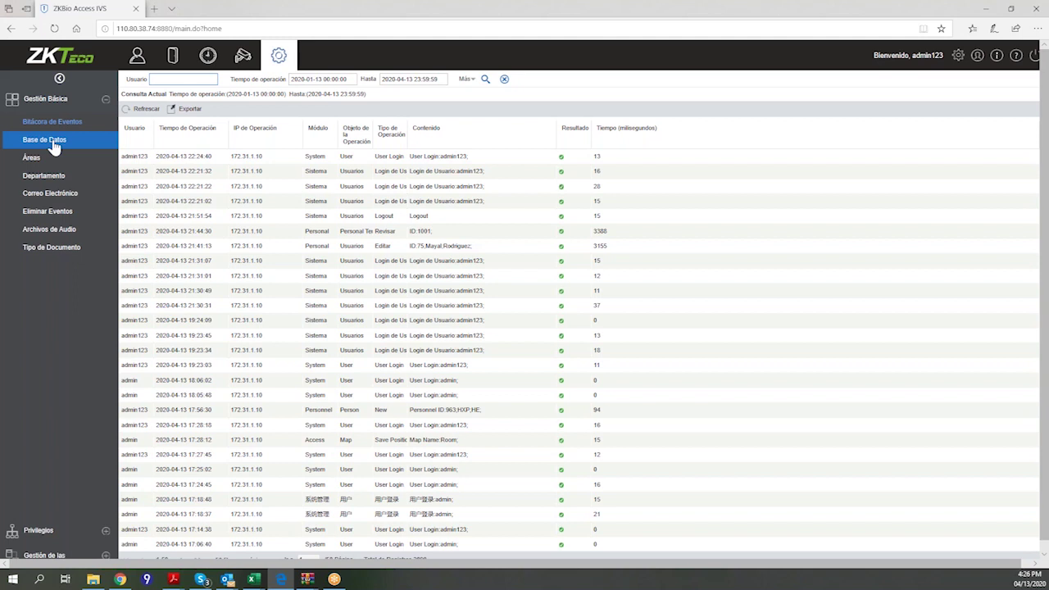
left_click(36, 157)
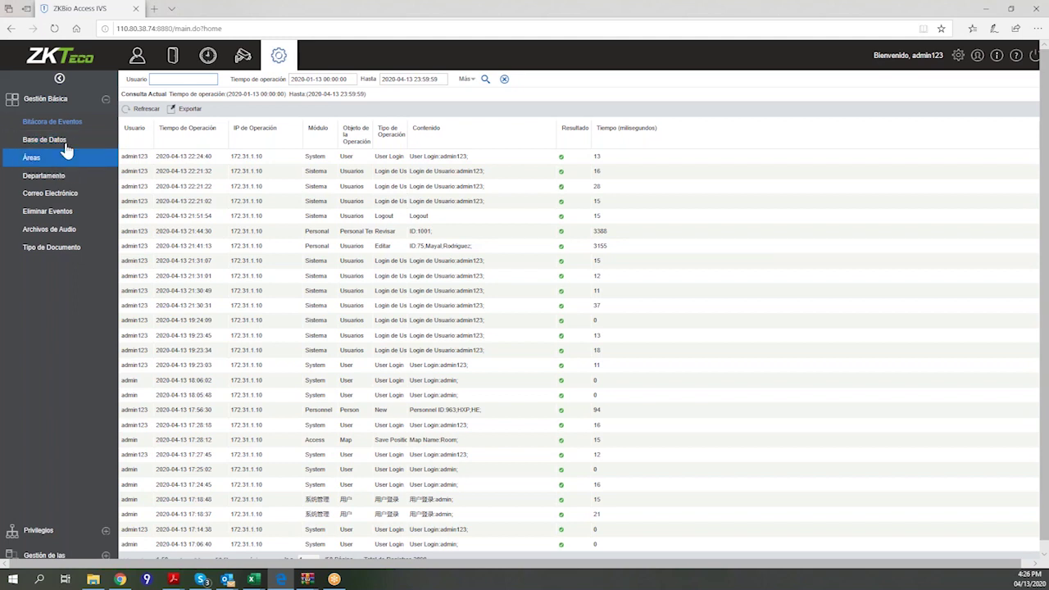
left_click(51, 161)
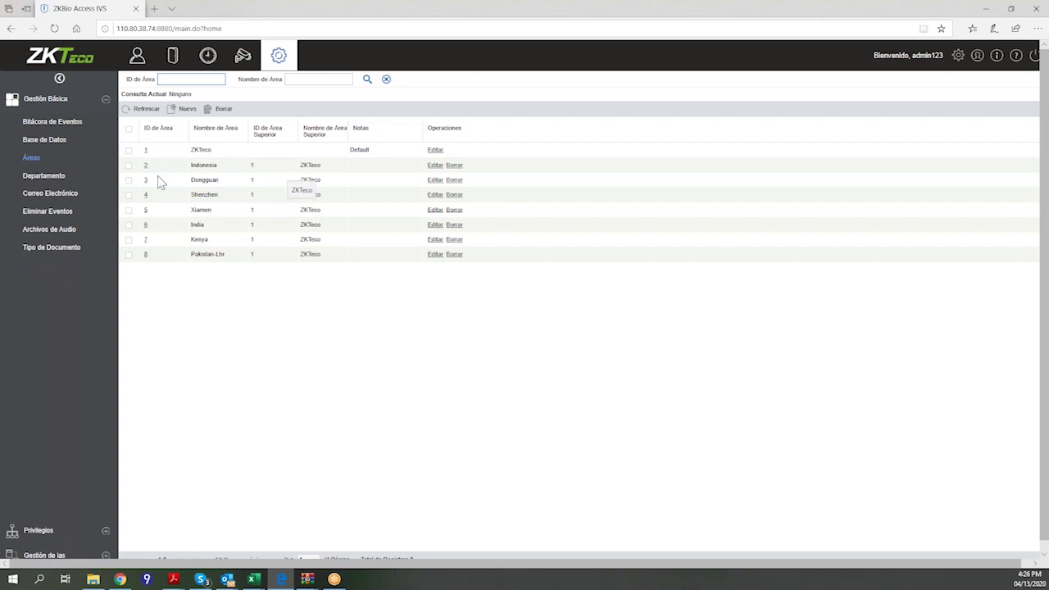
Look over the Departamento list, then open the empty Correo Electrónico sent-mail log.
left_click(64, 180)
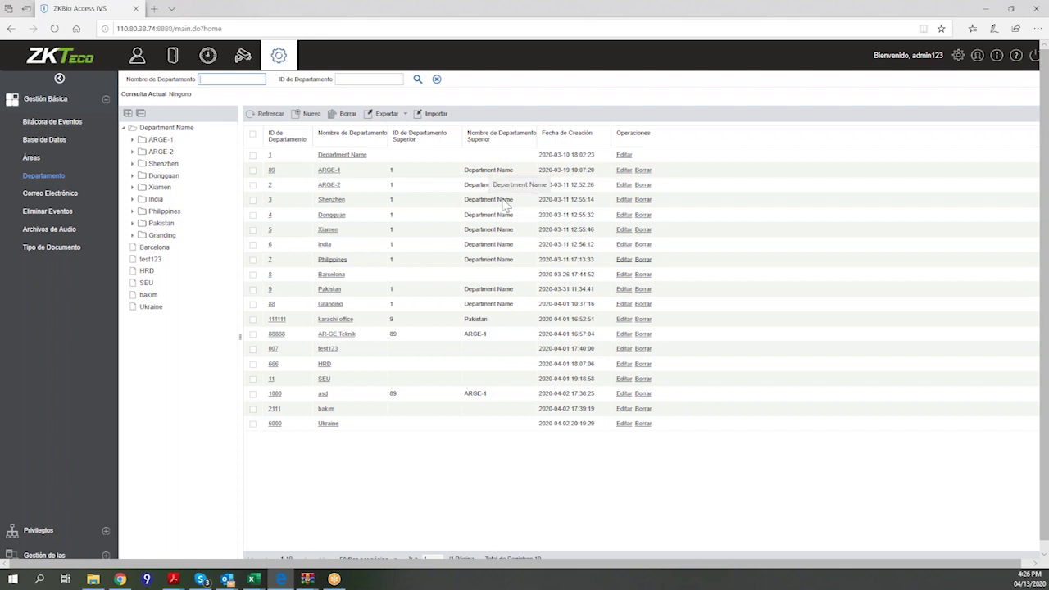
left_click(50, 193)
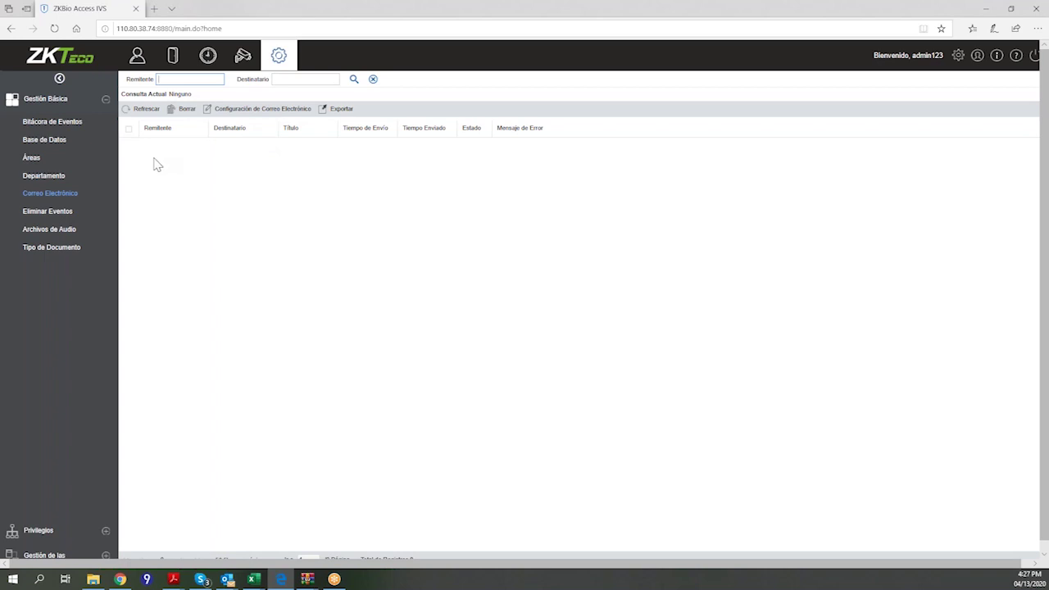
Check Archivos de Audio, then open Tipo de Documento: ID, Passport, Driver License, Others, EKTP.
left_click(72, 233)
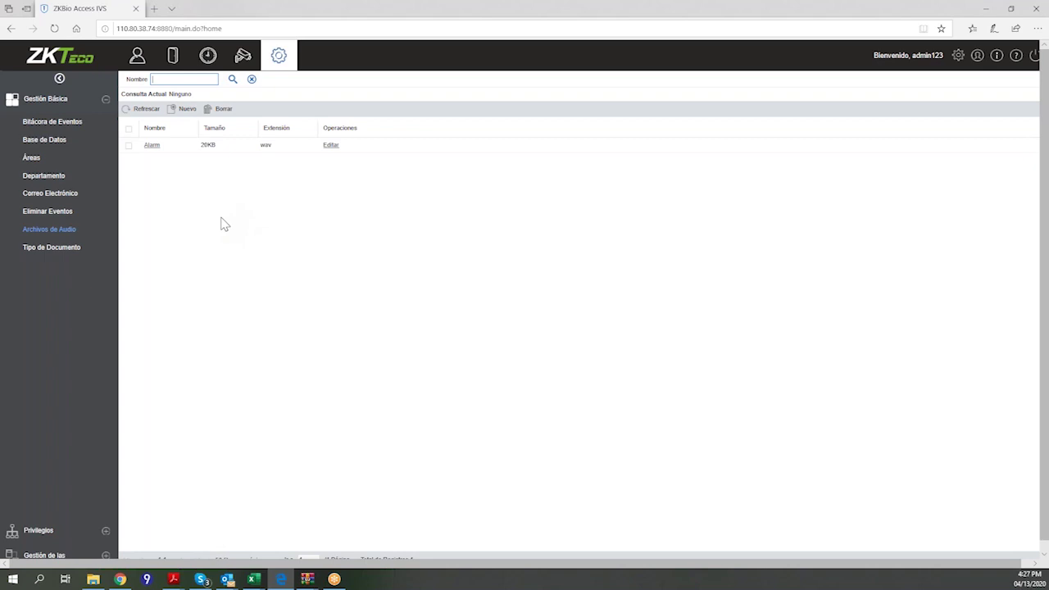
scroll(229, 214, "down", 1)
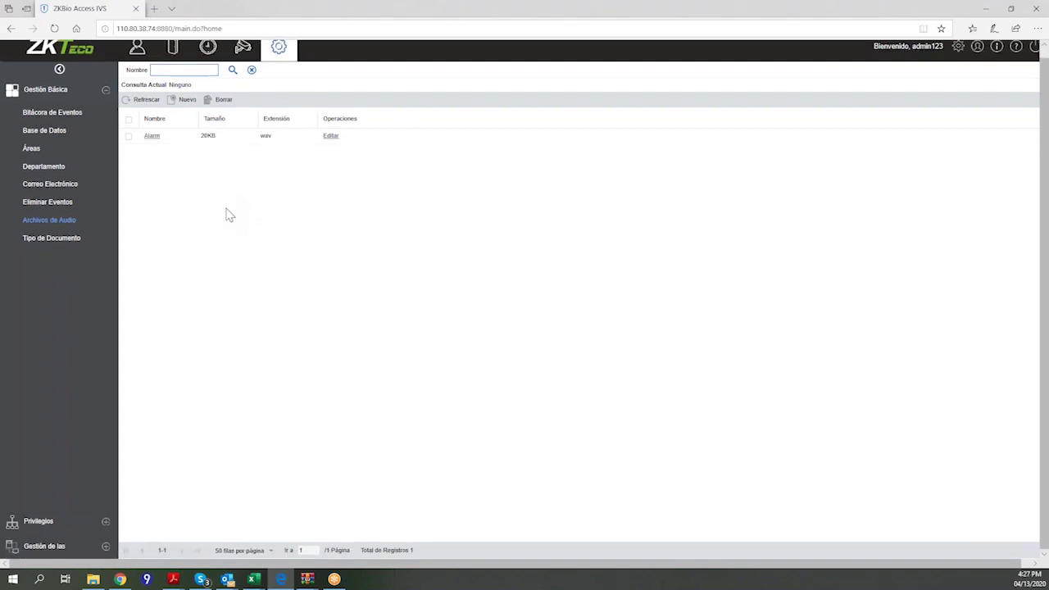
left_click(58, 238)
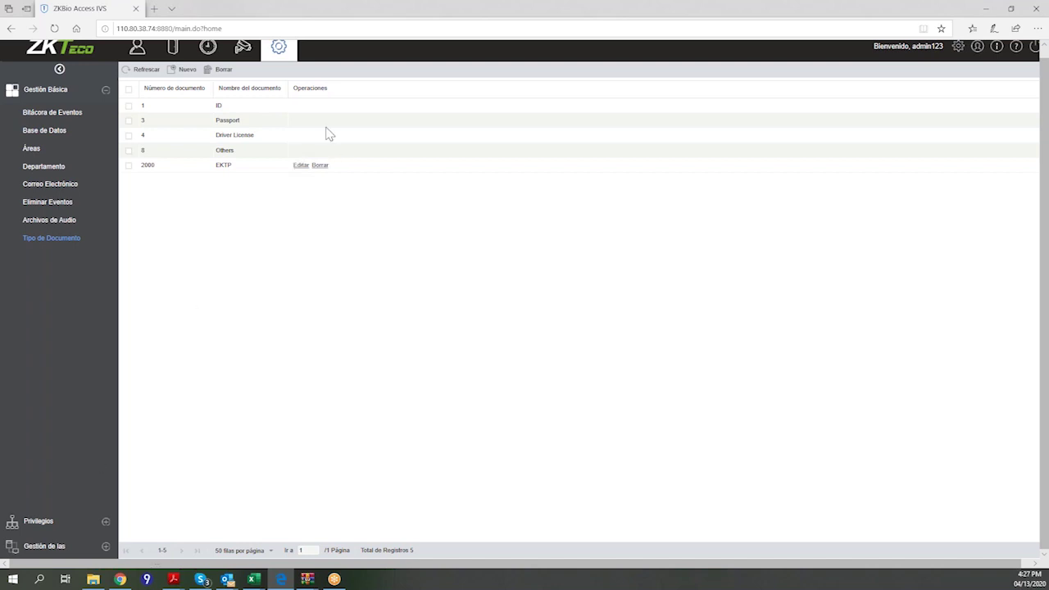
Switch to the Personal module showing the two pending temporary personnel entries.
left_click(136, 47)
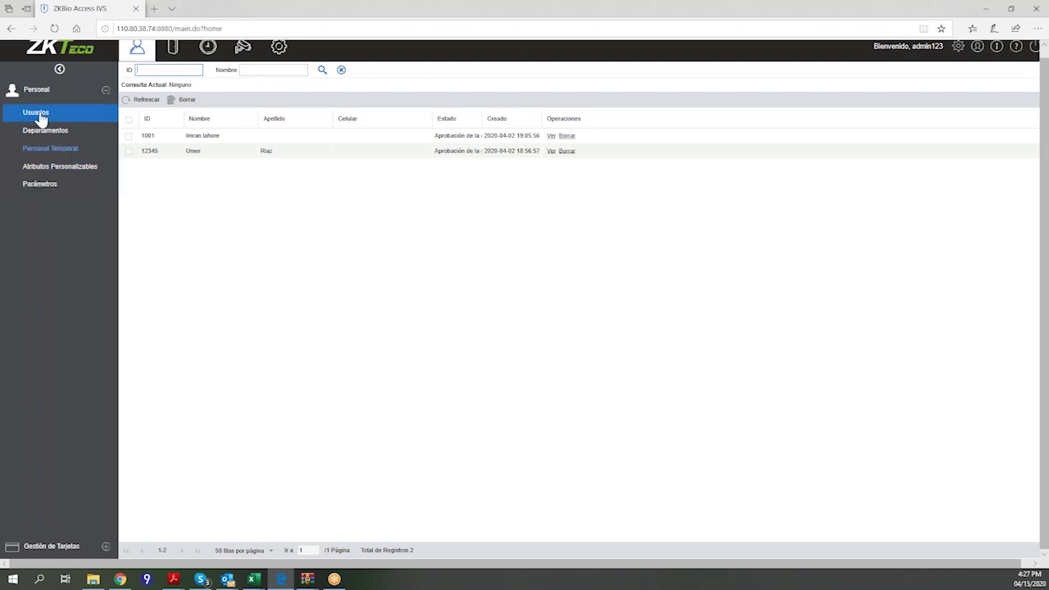
scroll(359, 241, "up", 1)
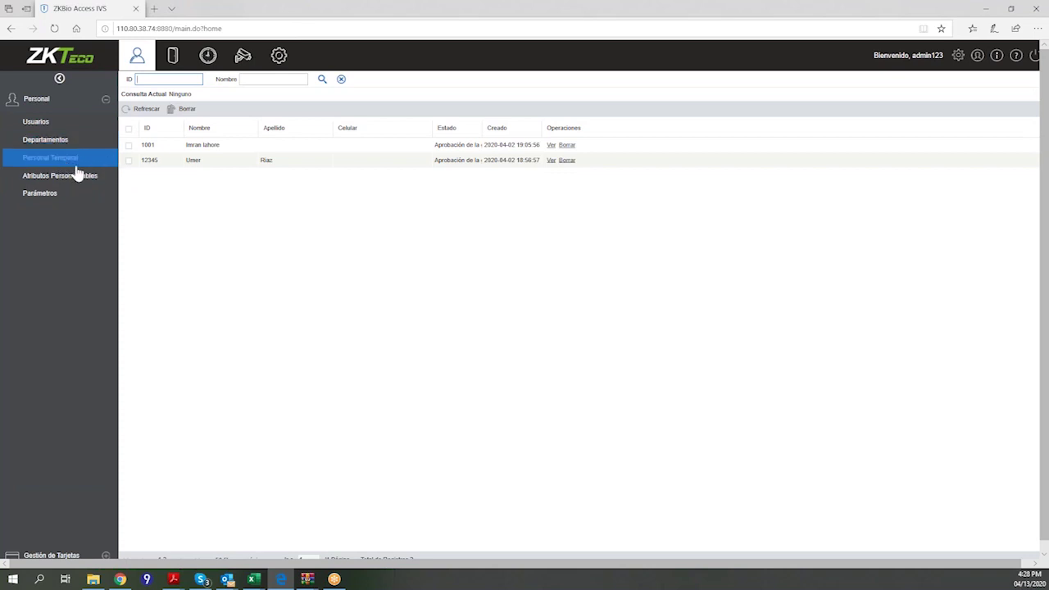
left_click(41, 195)
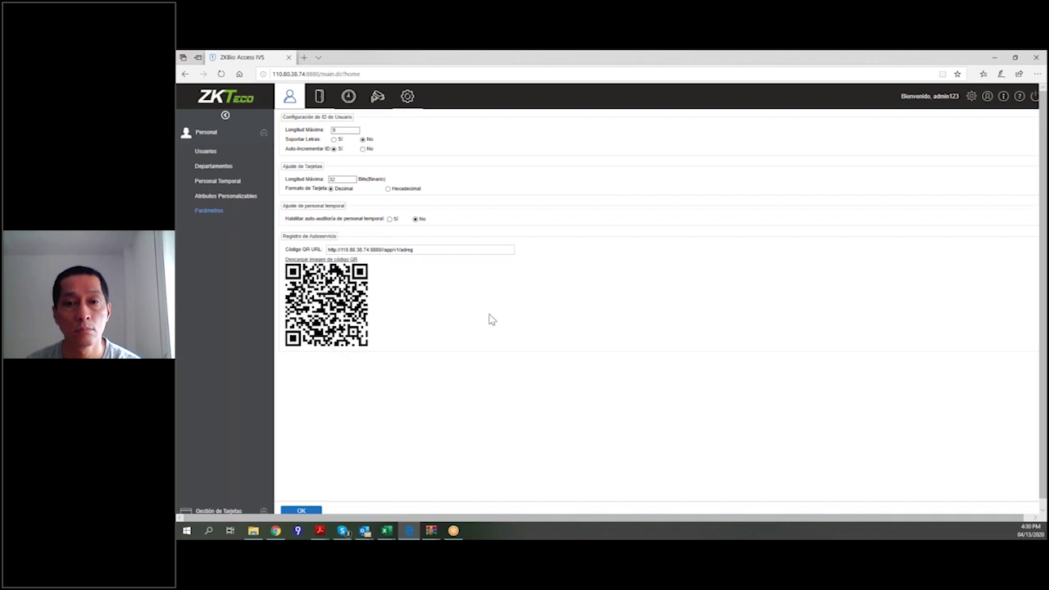
left_click(227, 182)
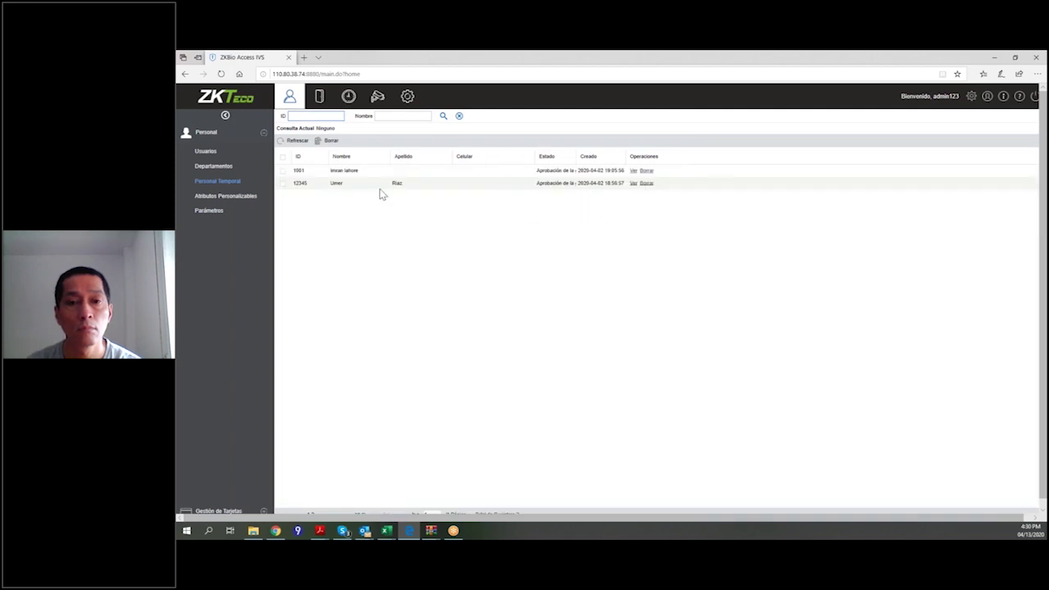
View and close the detail dialogs of both temporary personnel records.
left_click(653, 198)
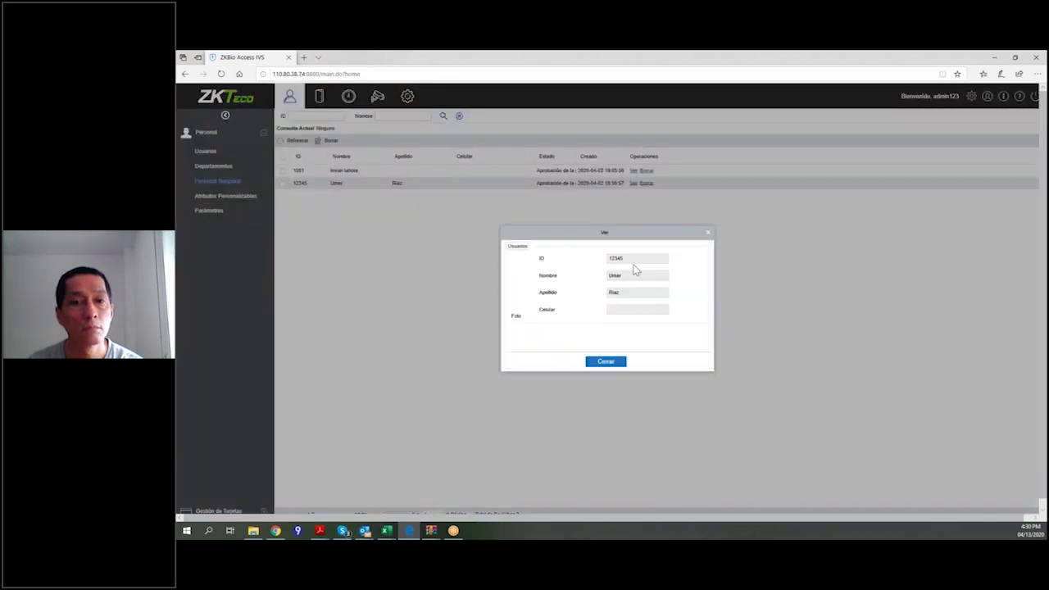
left_click(708, 235)
left_click(634, 171)
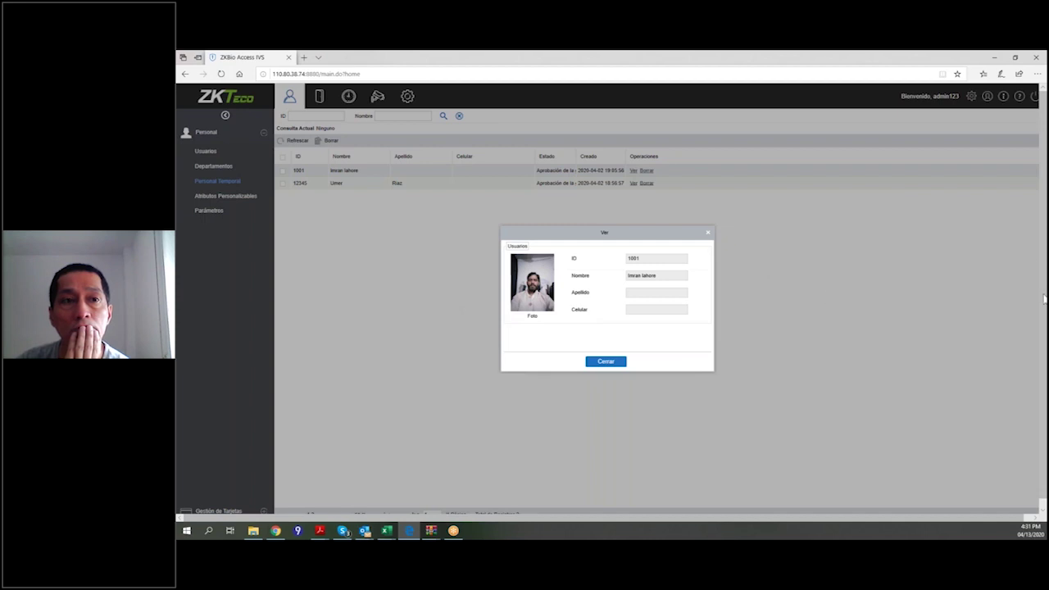
left_click(708, 233)
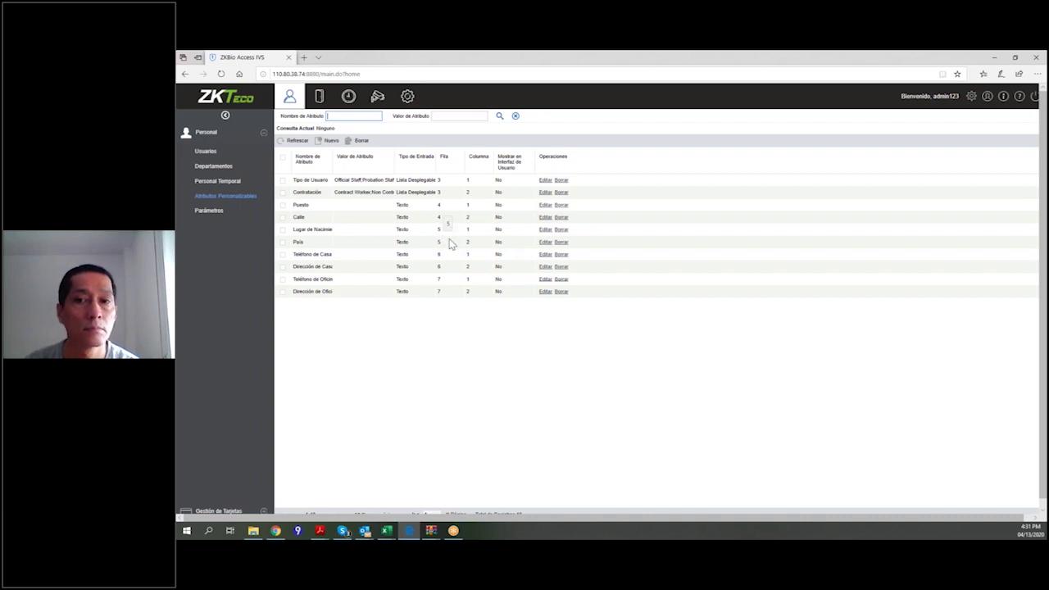
Look over Departamentos, then open the Usuarios list grouped by department.
left_click(242, 167)
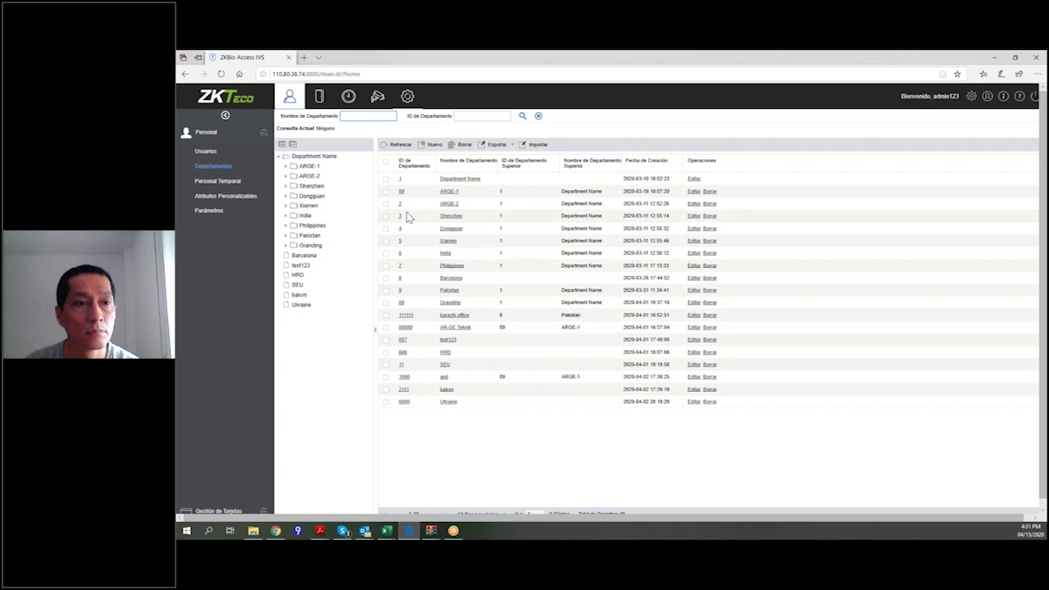
left_click(206, 151)
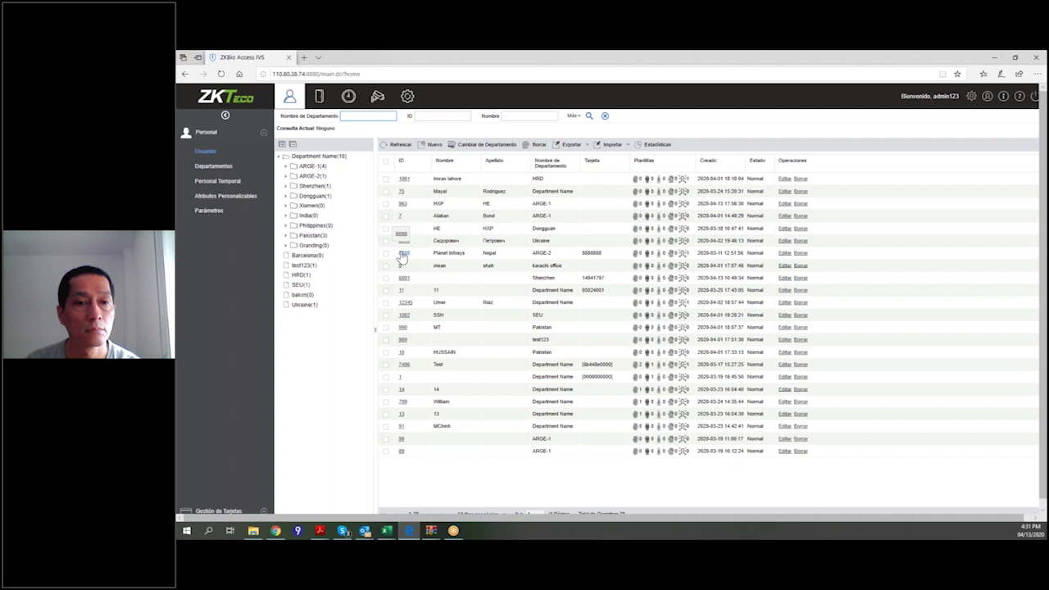
Open a user's Editar form with access levels General, Indonesia, shenzhen, FXXK and 11 checked.
left_click(402, 403)
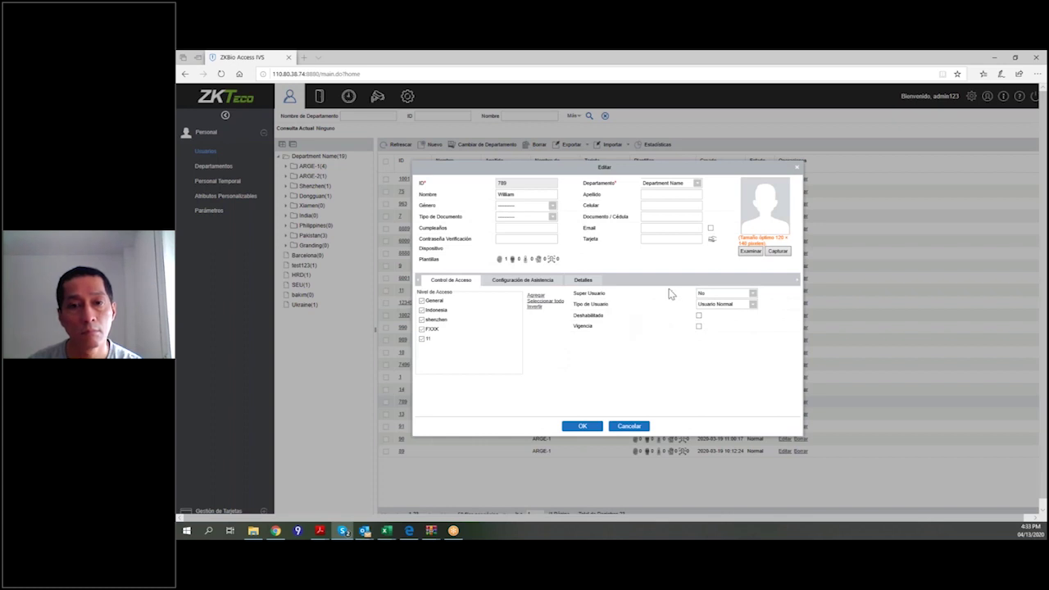
Leave super user status at No and the user type at Usuario Normal.
left_click(753, 295)
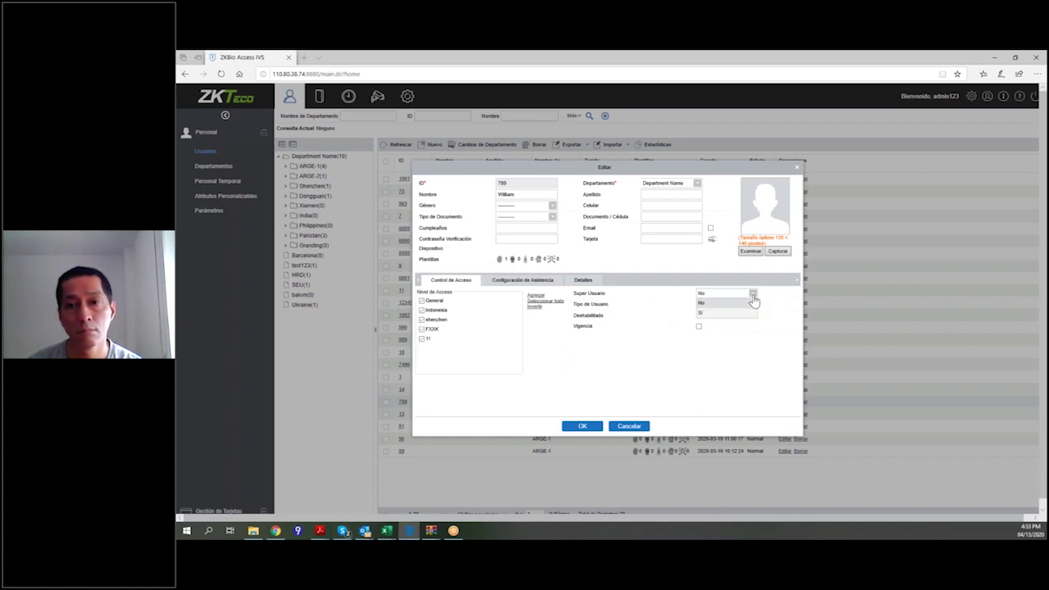
left_click(753, 302)
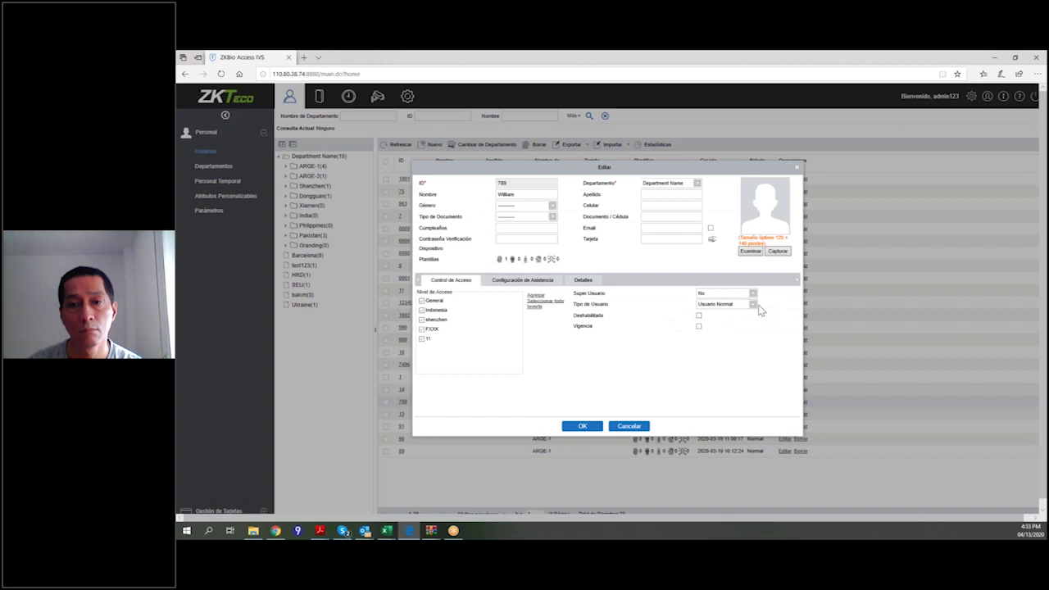
left_click(752, 305)
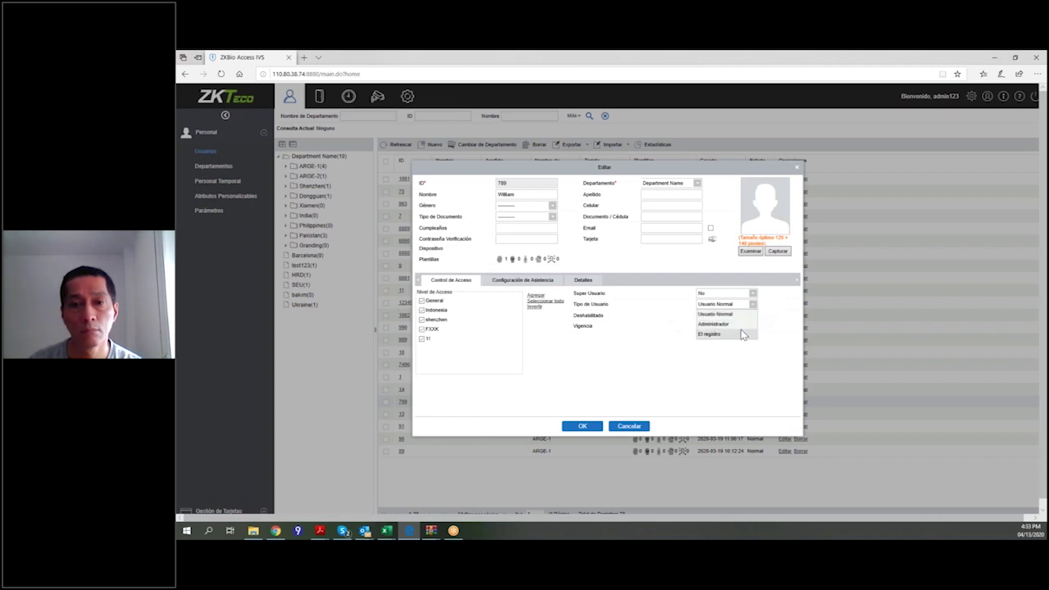
left_click(592, 379)
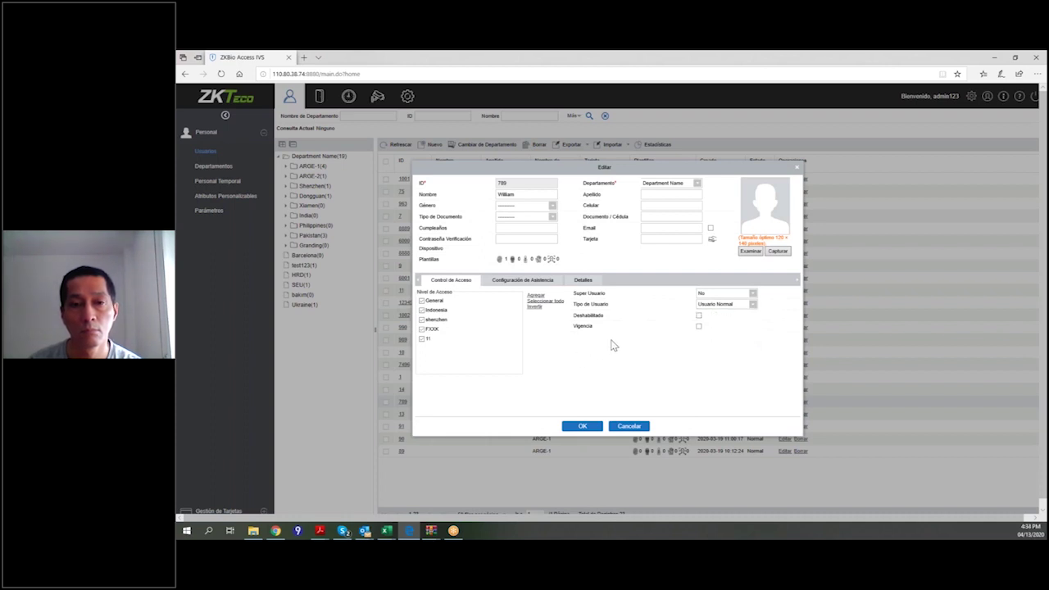
left_click(753, 306)
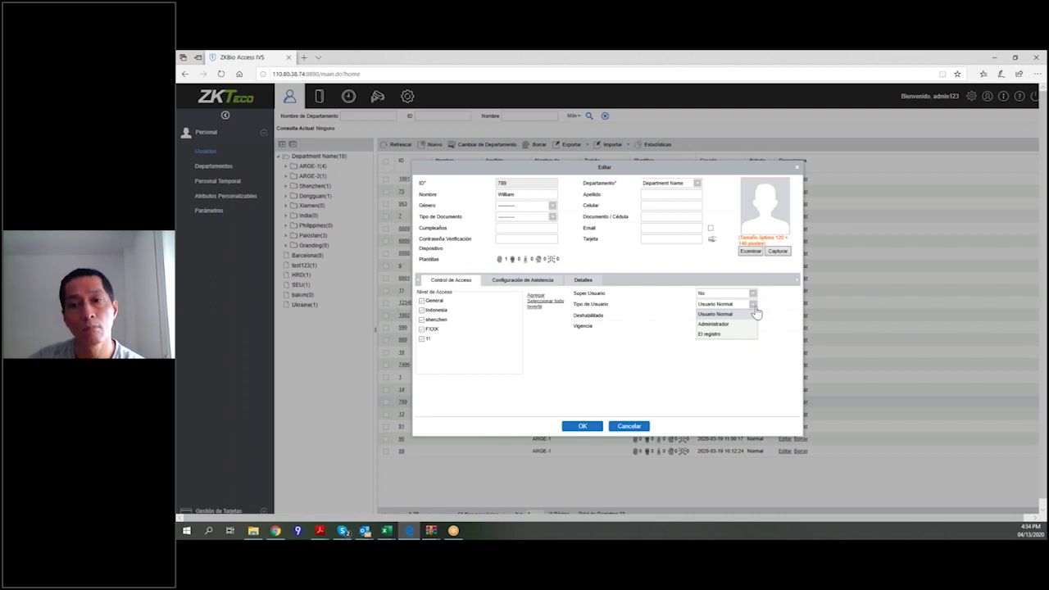
left_click(592, 356)
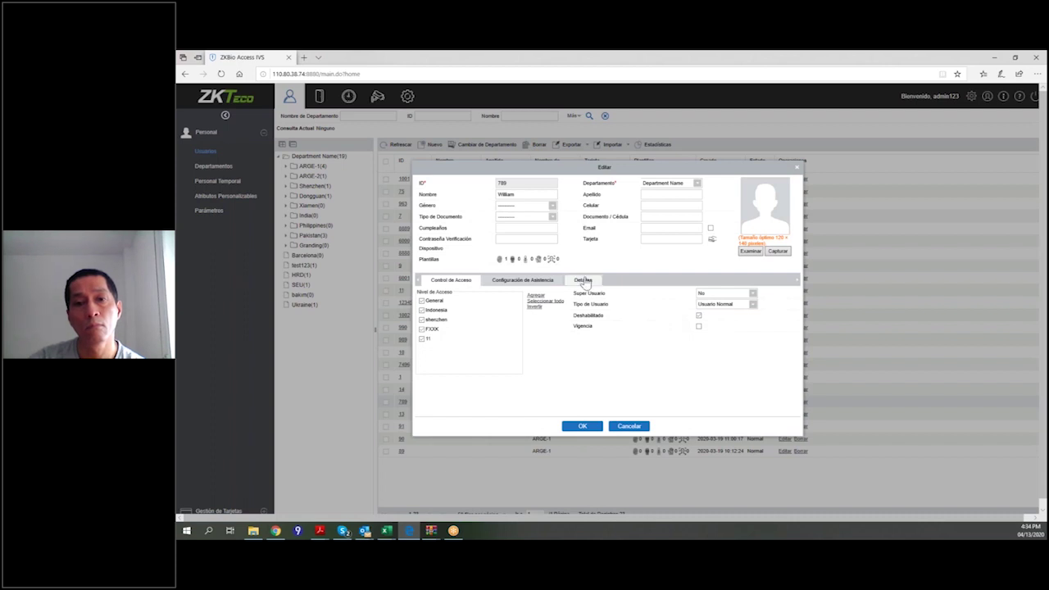
Keep the user enabled, limit validity to 2020-04-13, and show the attendance settings.
left_click(699, 316)
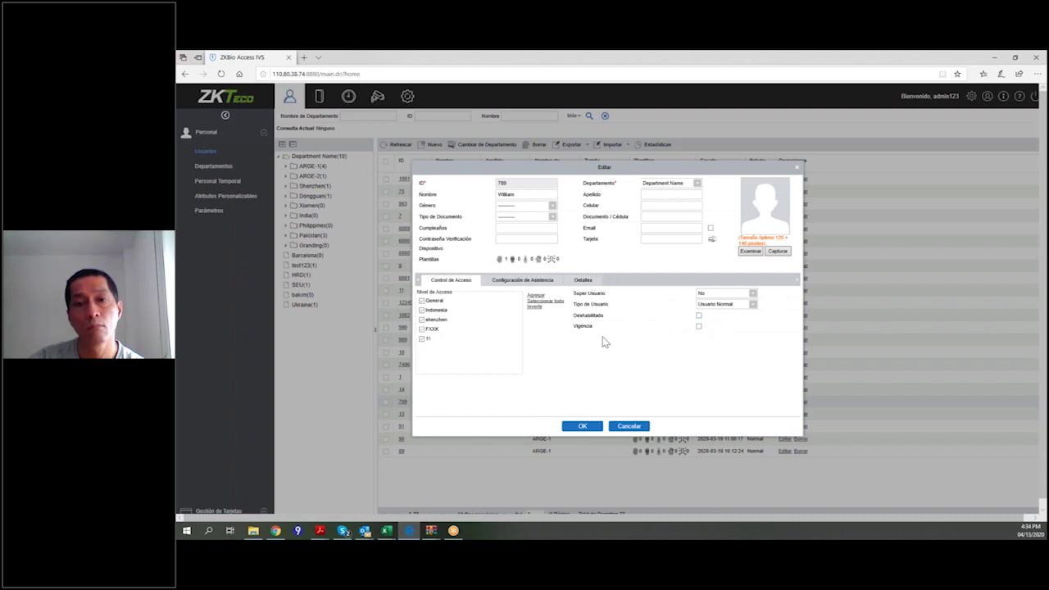
left_click(698, 327)
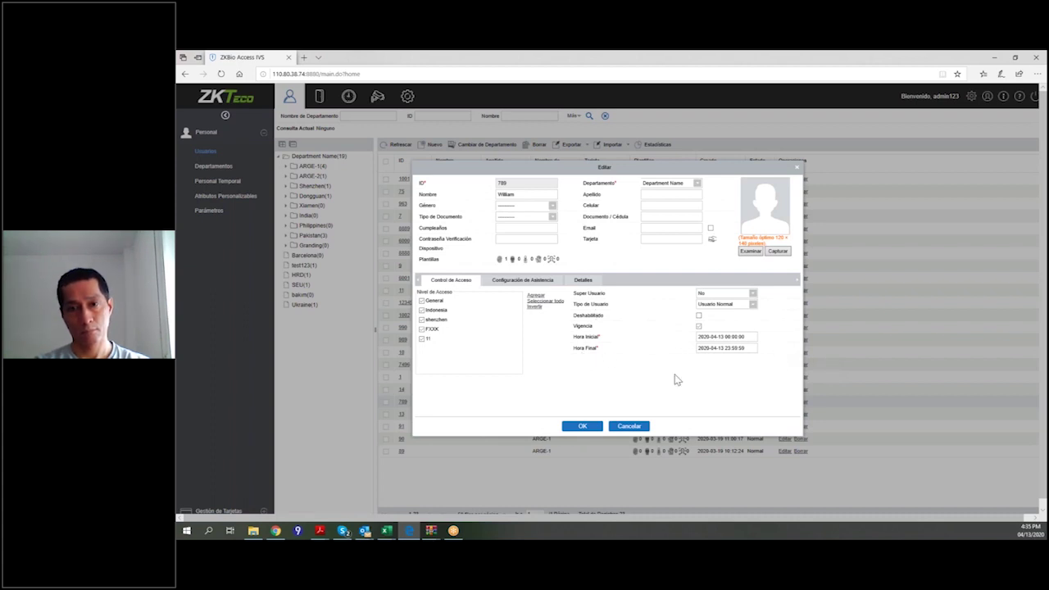
left_click(522, 280)
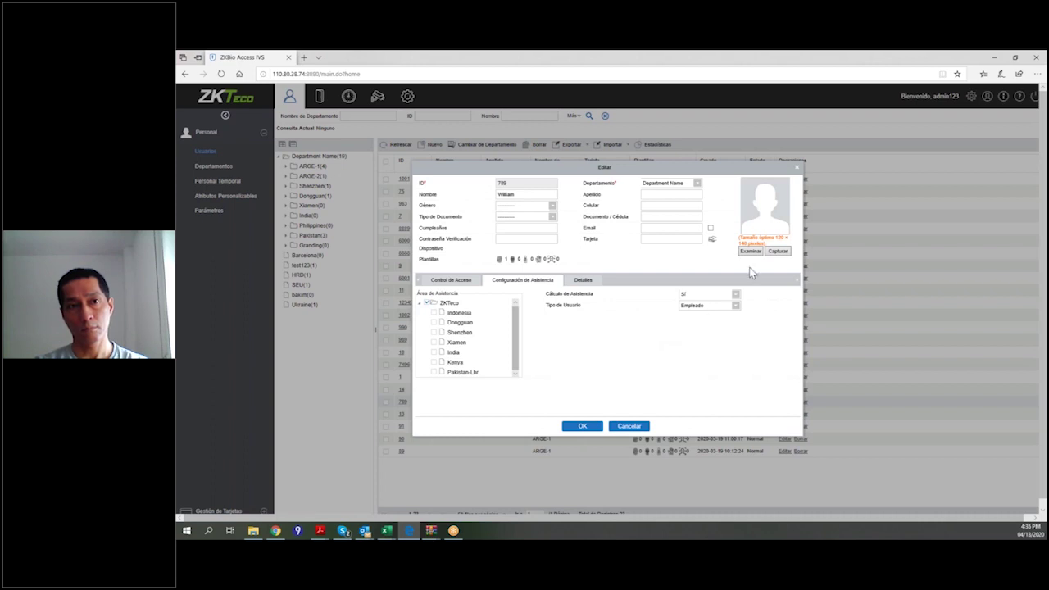
Review the attendance user types, then toggle between the attendance and Detalles tabs, ending on Detalles.
left_click(735, 307)
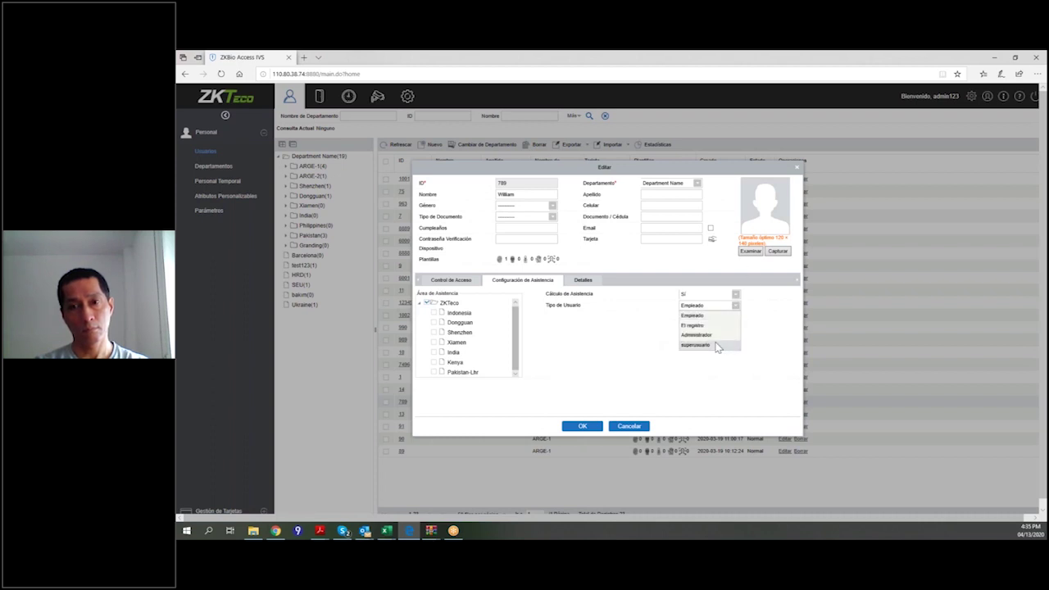
left_click(581, 281)
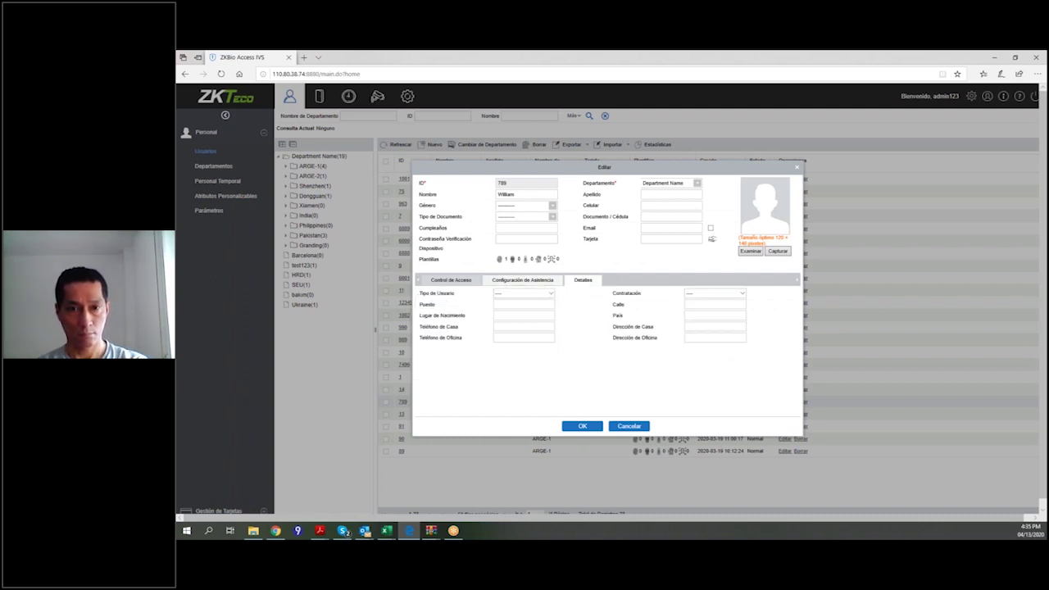
left_click(522, 281)
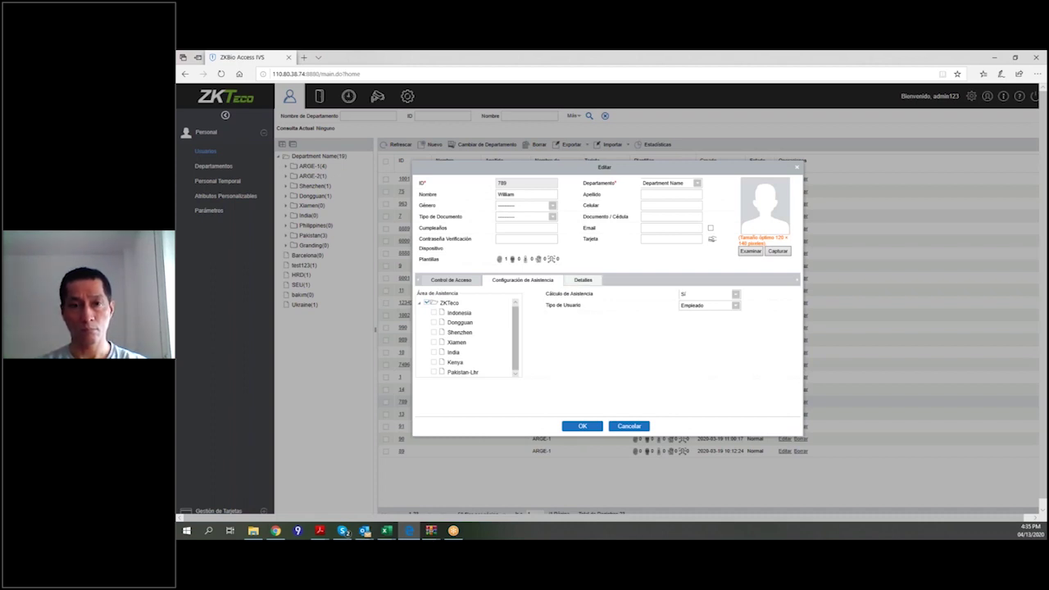
left_click(582, 281)
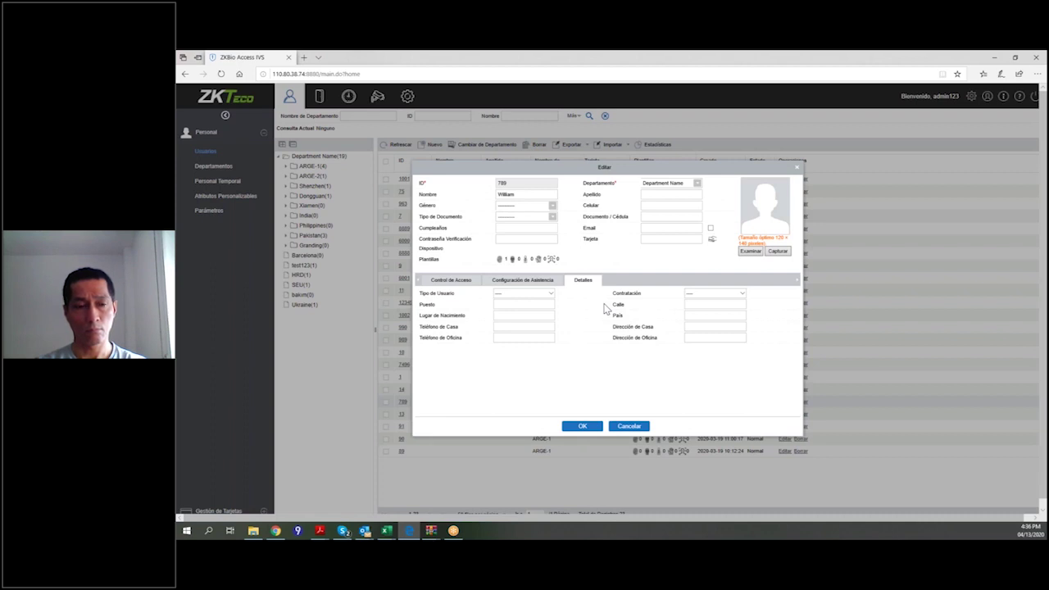
Cancel the user edit form and look over the Importar options on the Usuarios list.
left_click(630, 427)
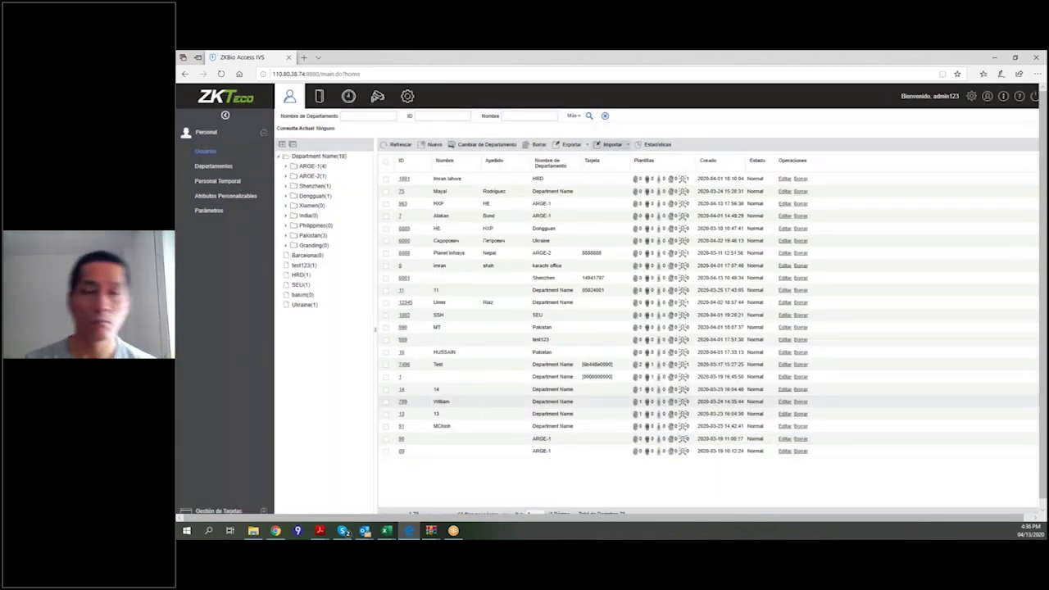
left_click(619, 148)
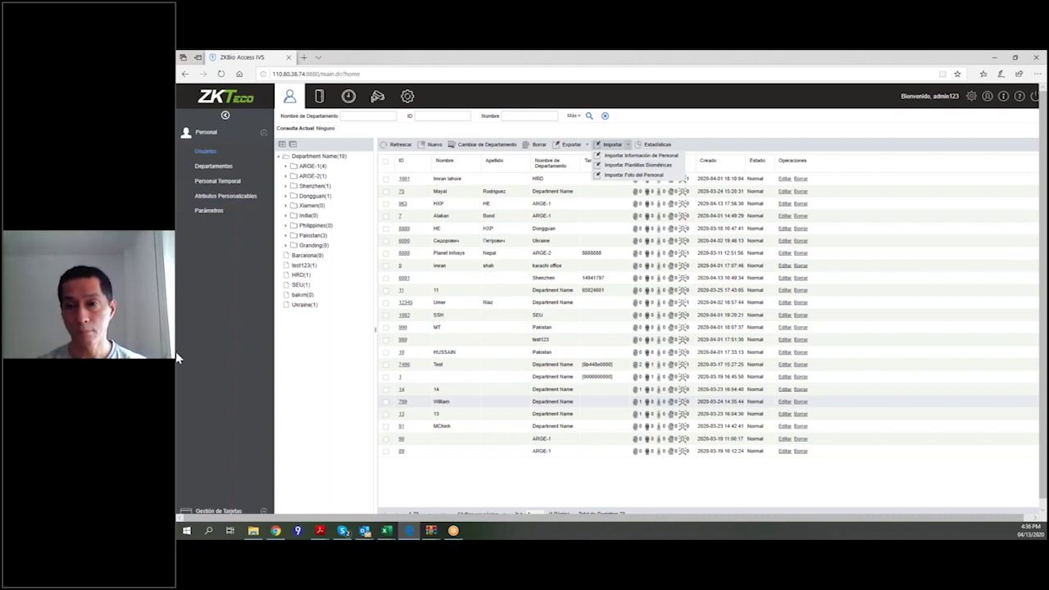
left_click(233, 321)
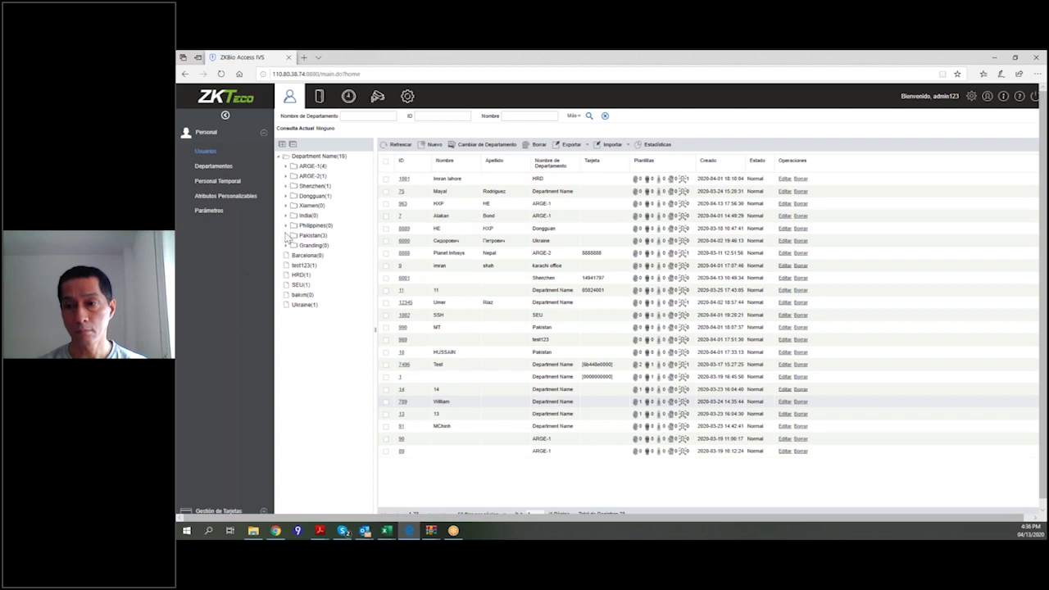
Open the Dispositivos list and start a blank Nuevo device form (TCP/IP, port 4370).
left_click(320, 99)
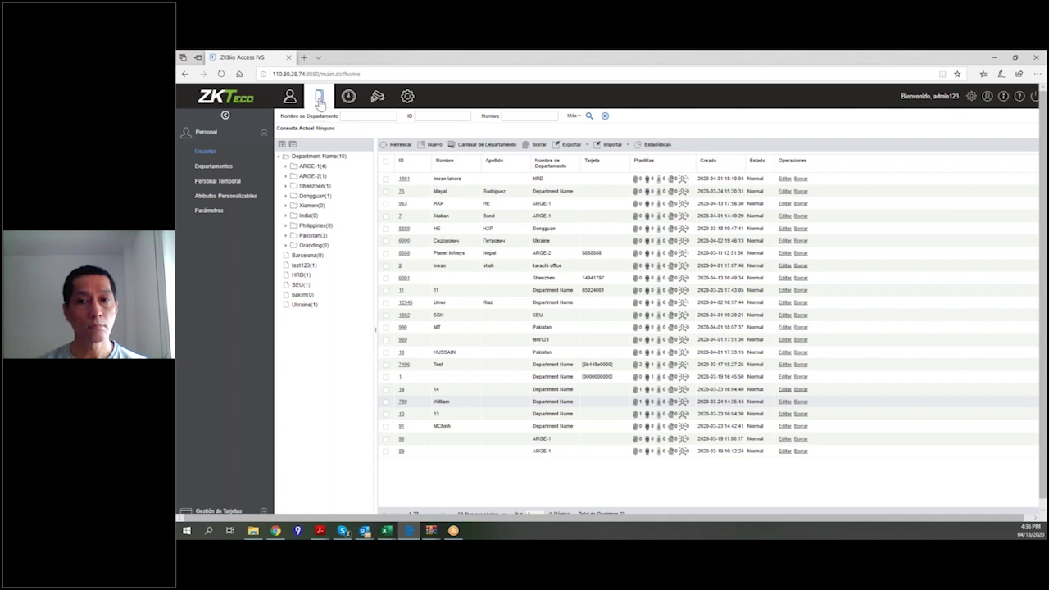
left_click(320, 100)
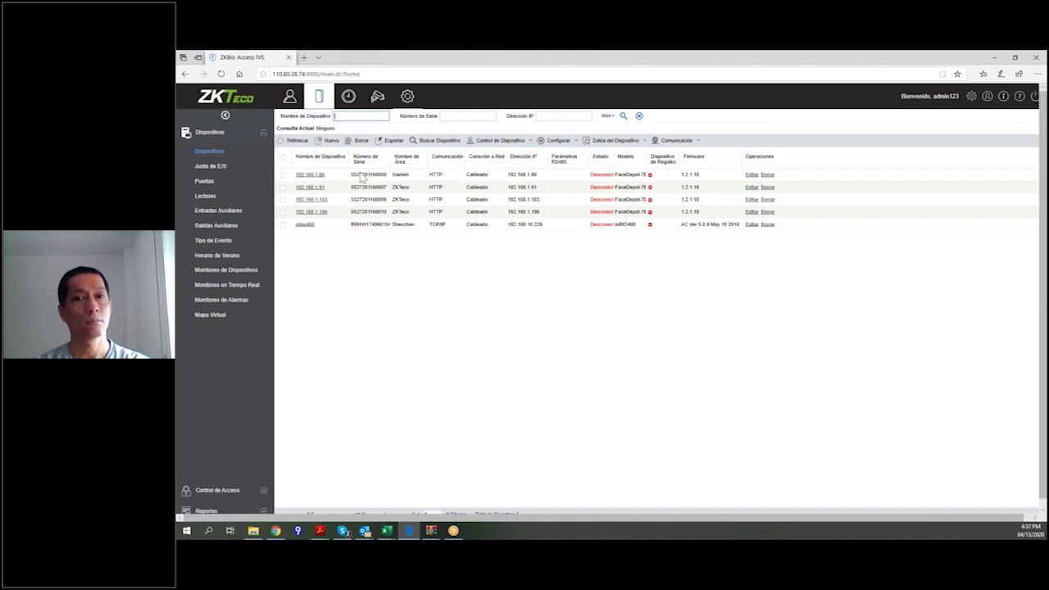
left_click(332, 142)
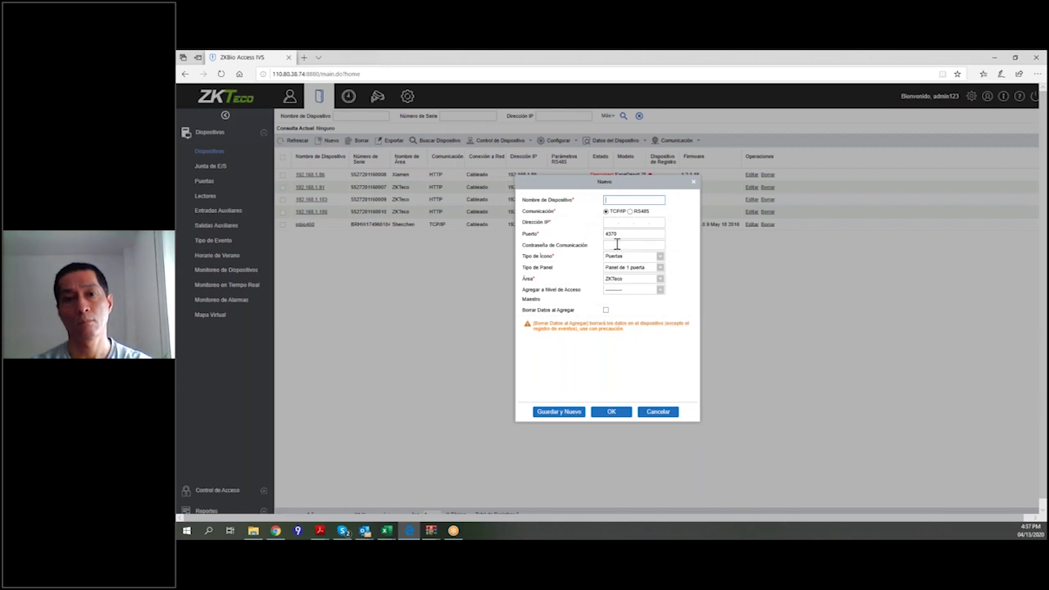
Review the icon, panel and area options, keeping Puertas, Panel de 1 puerta and ZKTeco.
left_click(660, 258)
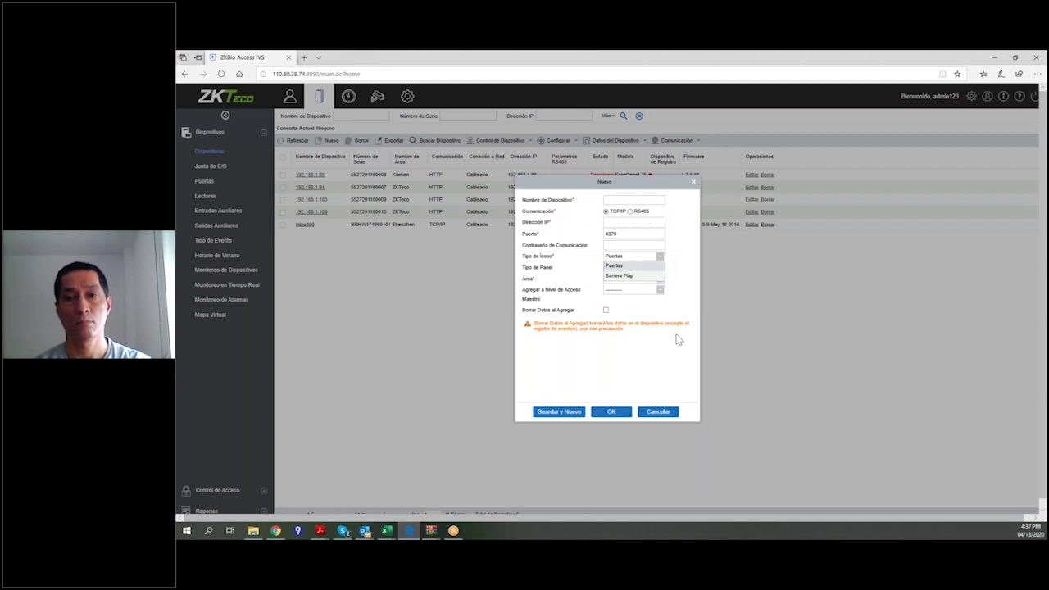
left_click(591, 362)
left_click(660, 271)
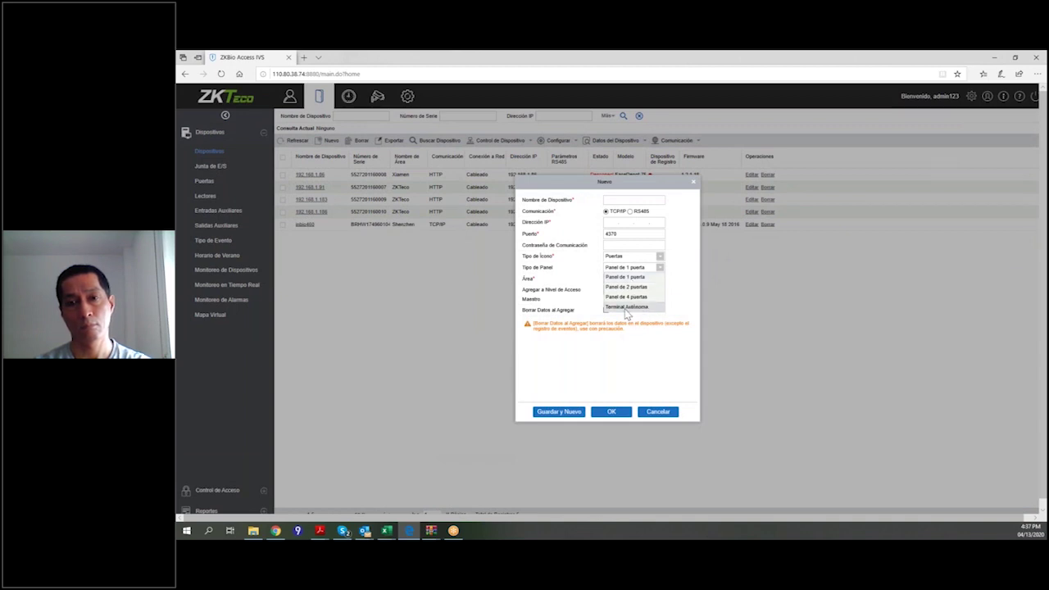
left_click(597, 357)
left_click(660, 280)
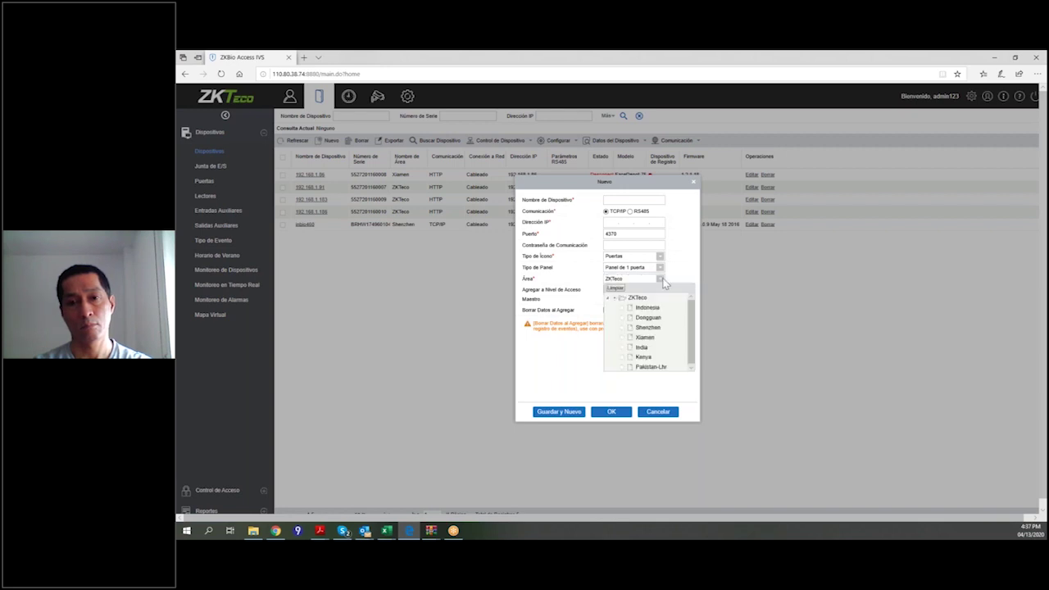
left_click(589, 355)
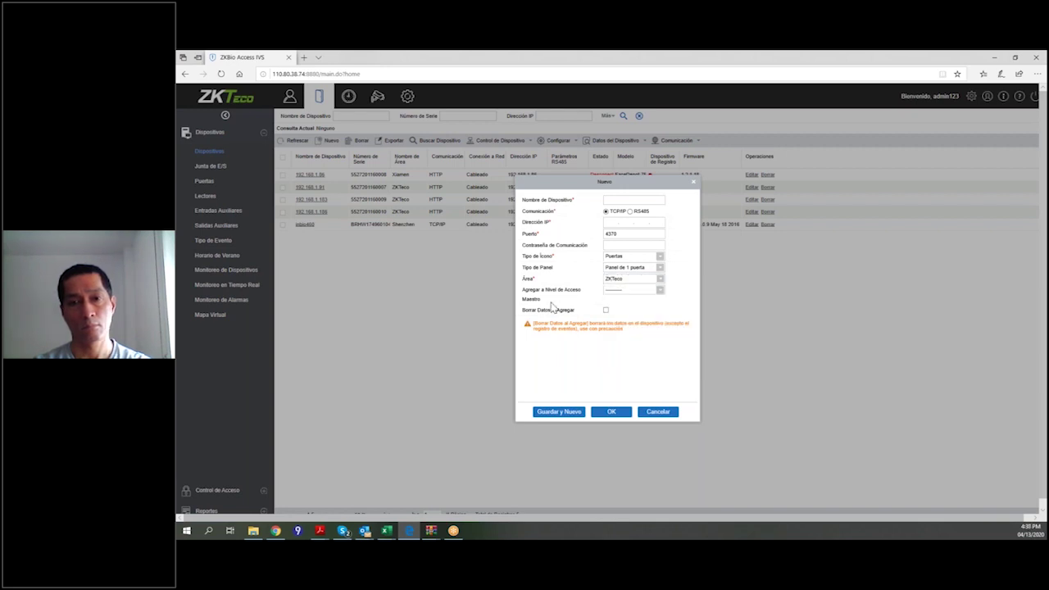
Check the access level list, discard the new device form, and open Buscar Dispositivo.
left_click(659, 291)
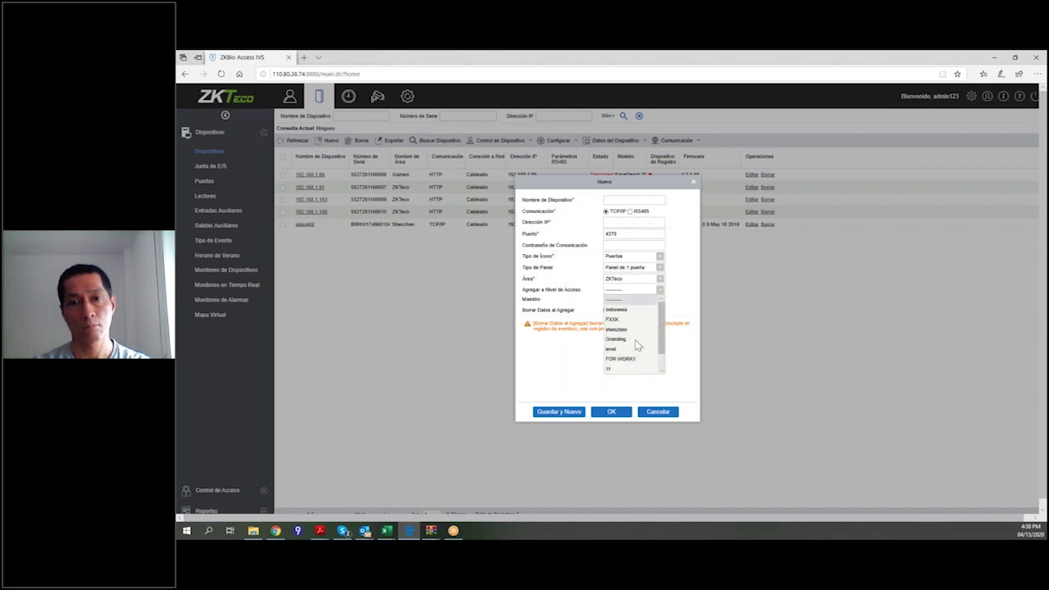
left_click(616, 300)
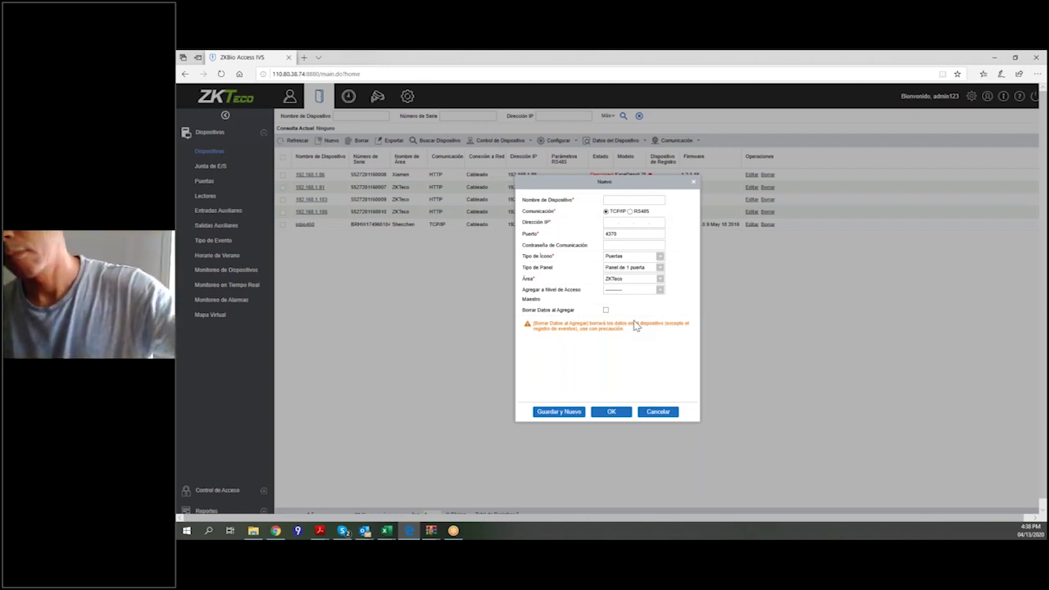
left_click(658, 412)
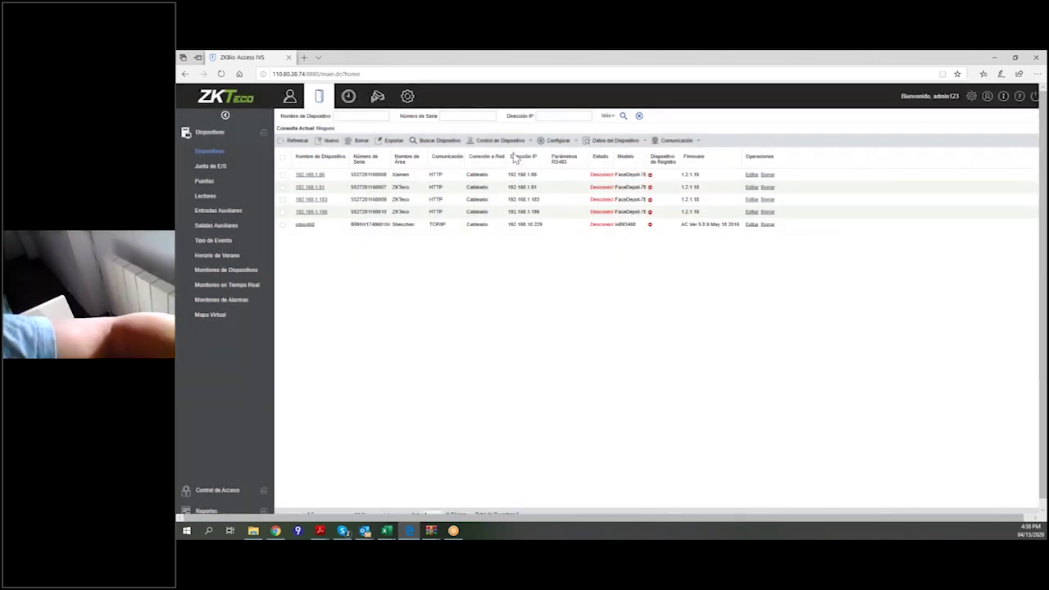
left_click(435, 141)
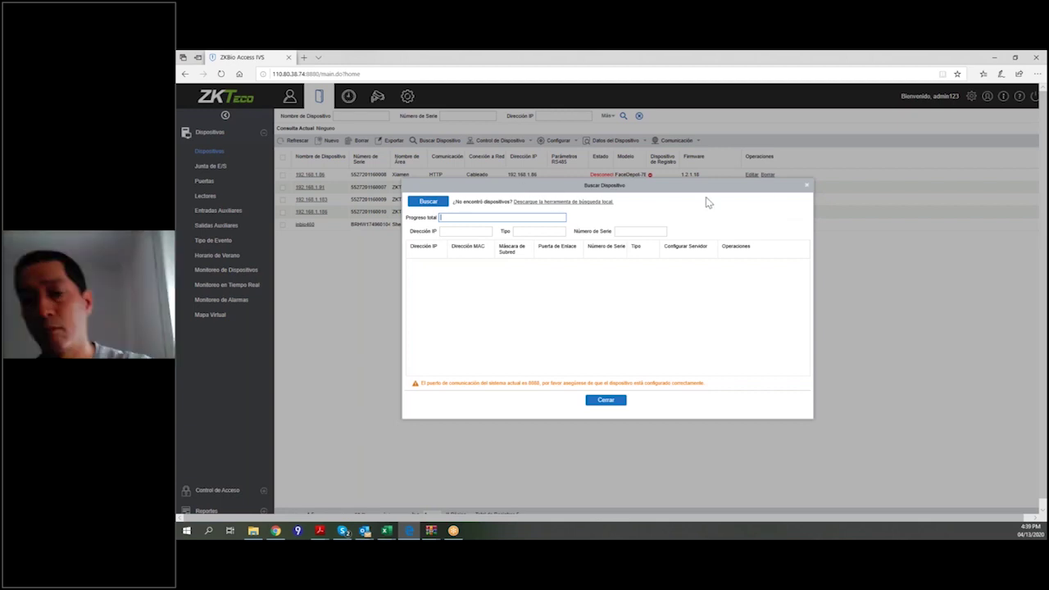
Close the device search dialog and glance at the Configurar options.
left_click(807, 188)
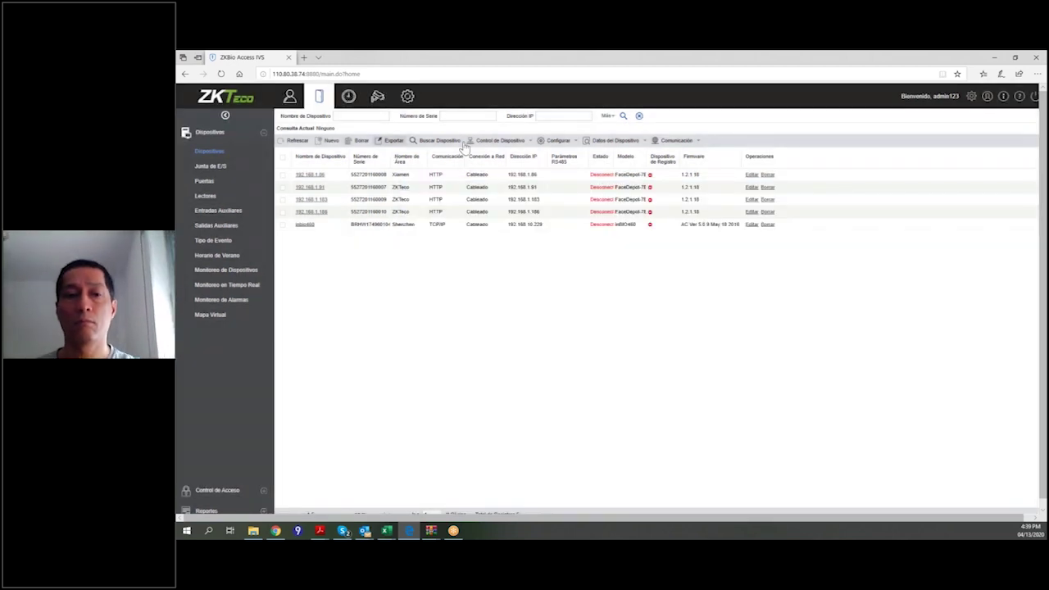
left_click(577, 143)
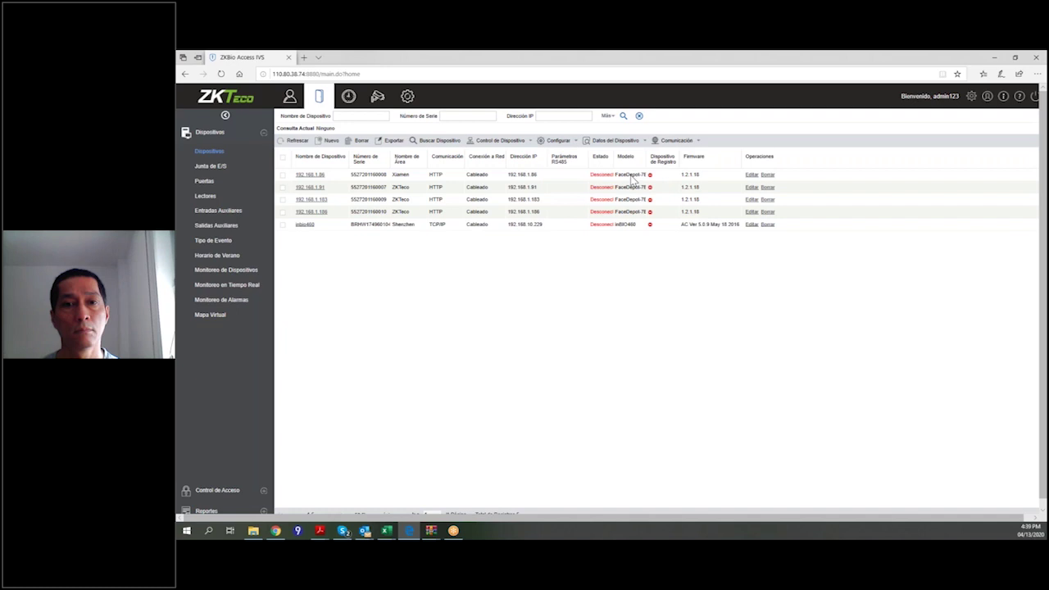
mouse_move(636, 142)
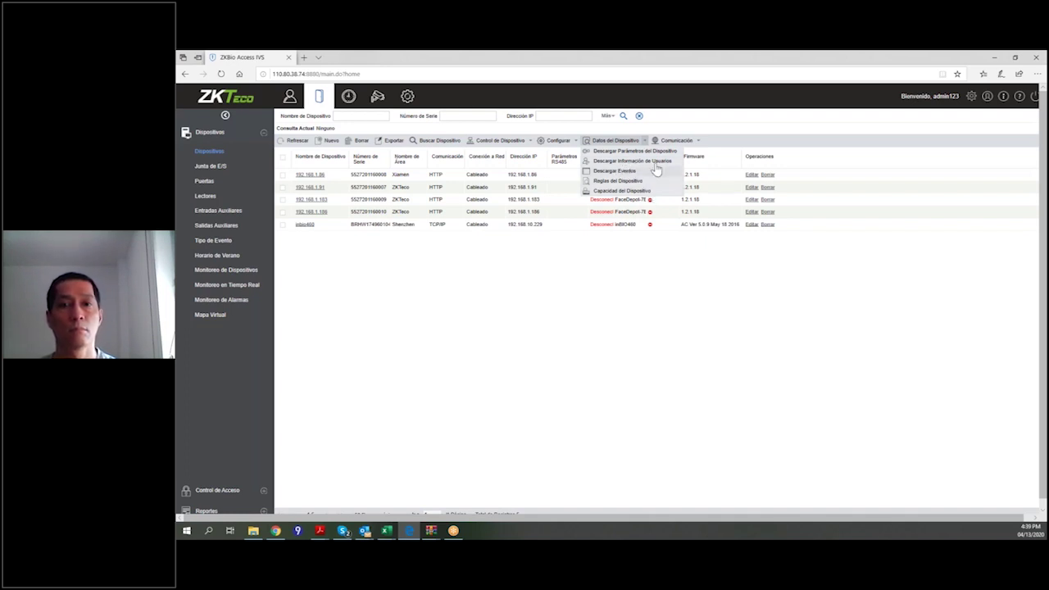
left_click(691, 142)
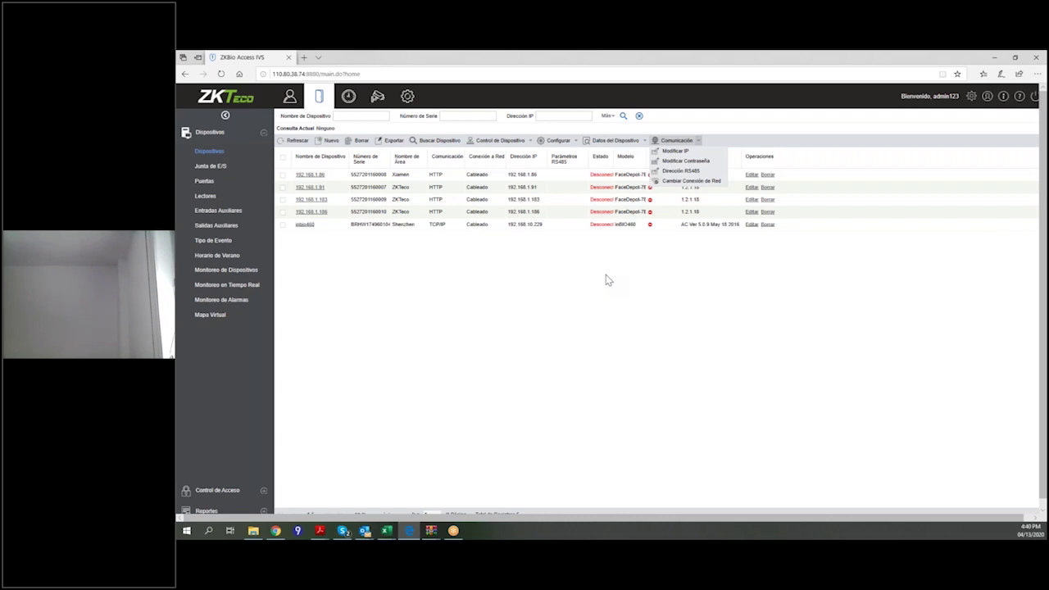
left_click(521, 316)
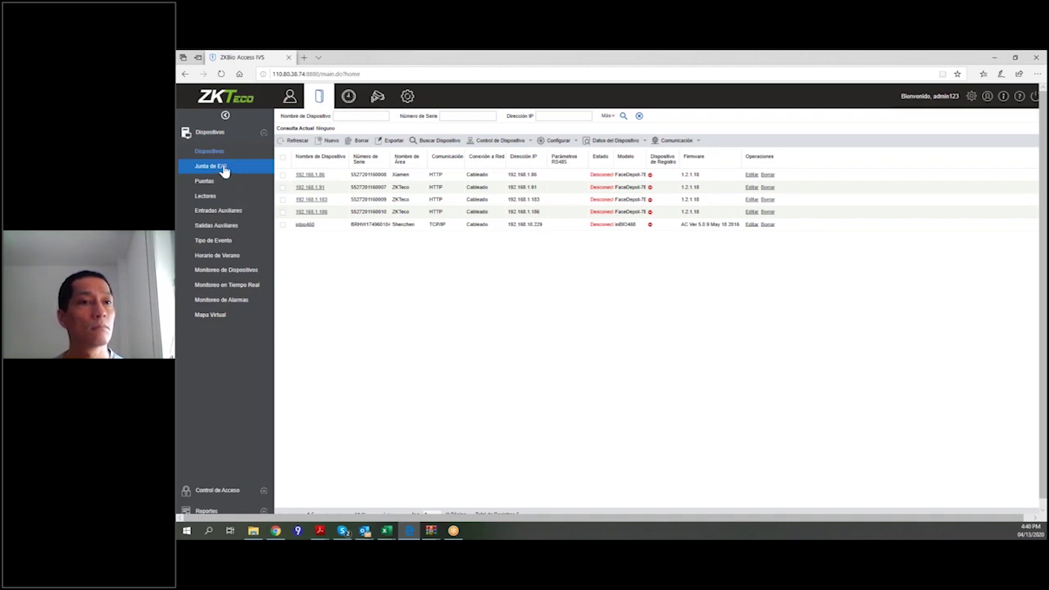
Go to the Junta de E/S page and open a blank Nuevo I/O board form.
left_click(223, 170)
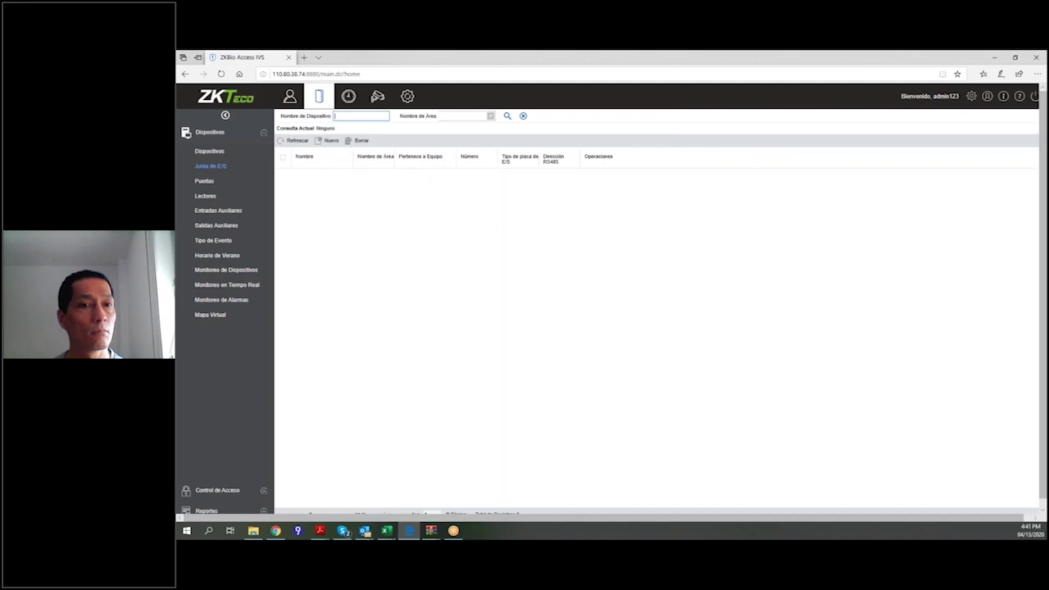
left_click(328, 140)
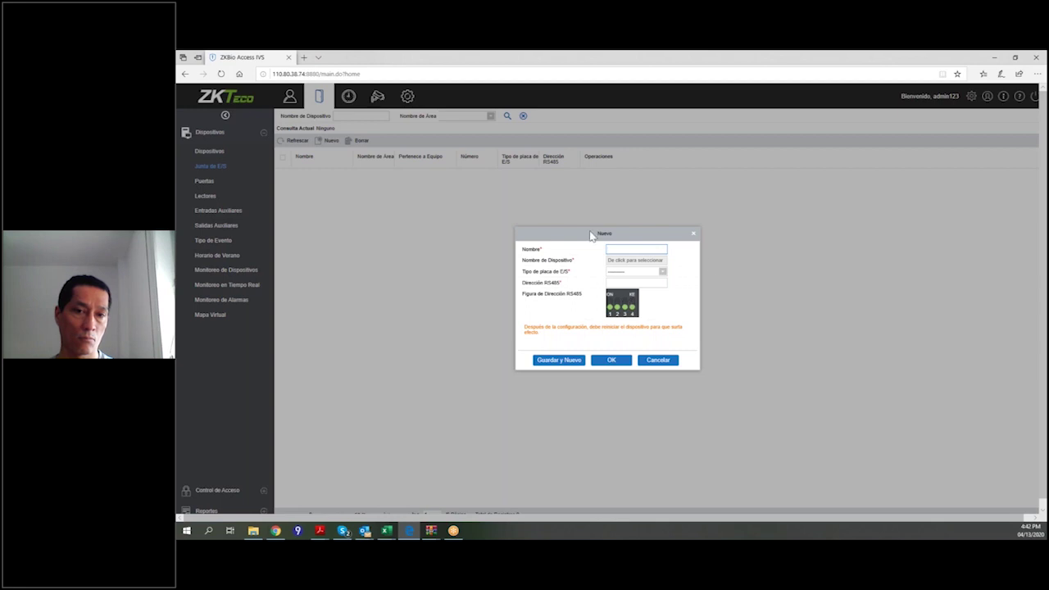
Dismiss the Nuevo I/O board form with its X.
left_click(694, 235)
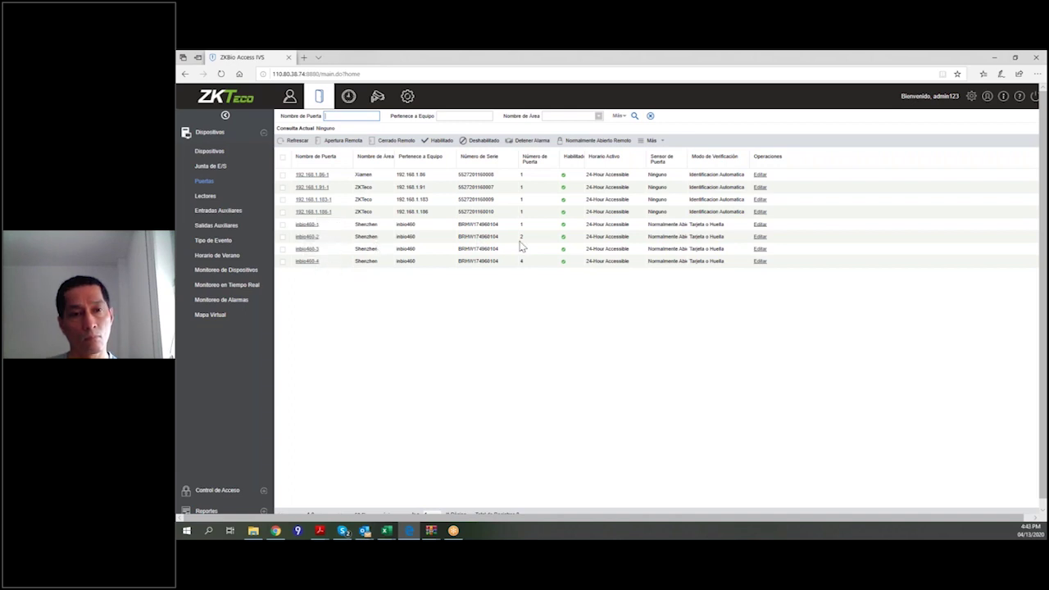
Open the Editar form for door inbio460-4 and select its Nombre de Puerta text.
left_click(760, 199)
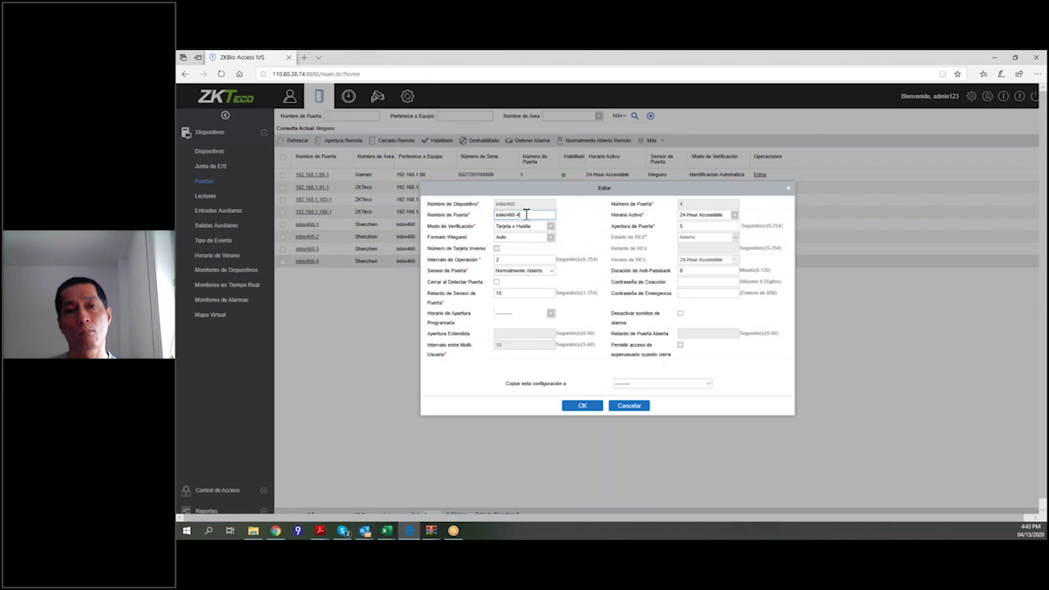
left_click_drag(530, 214, 490, 217)
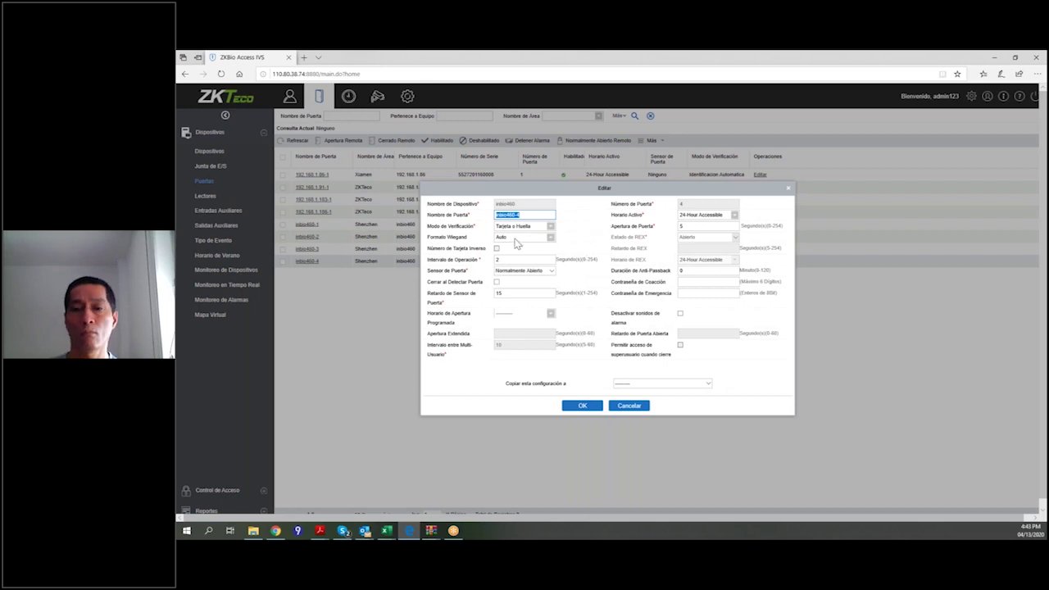
left_click(549, 230)
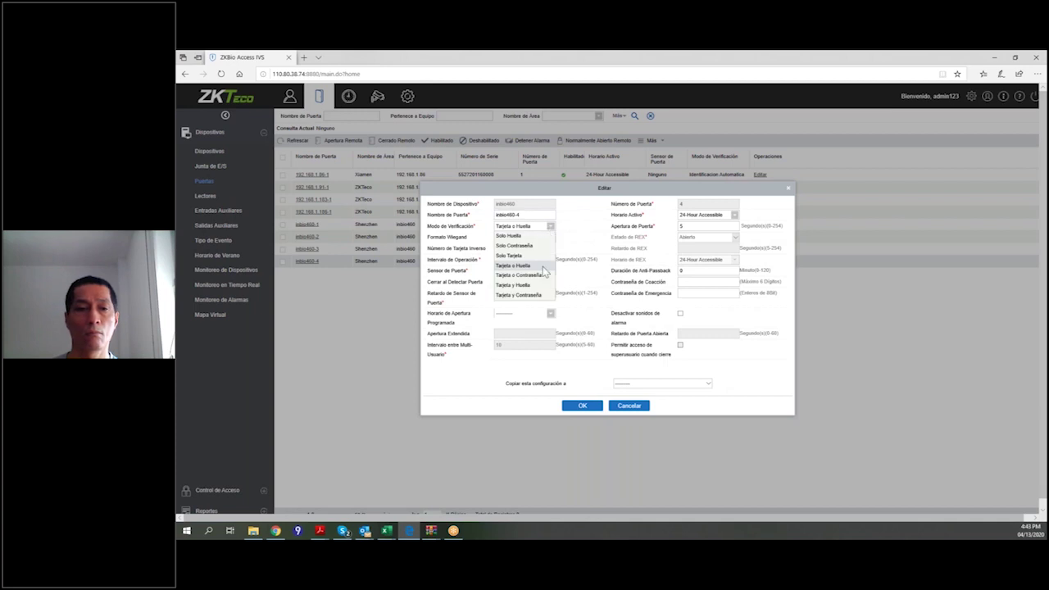
left_click(513, 264)
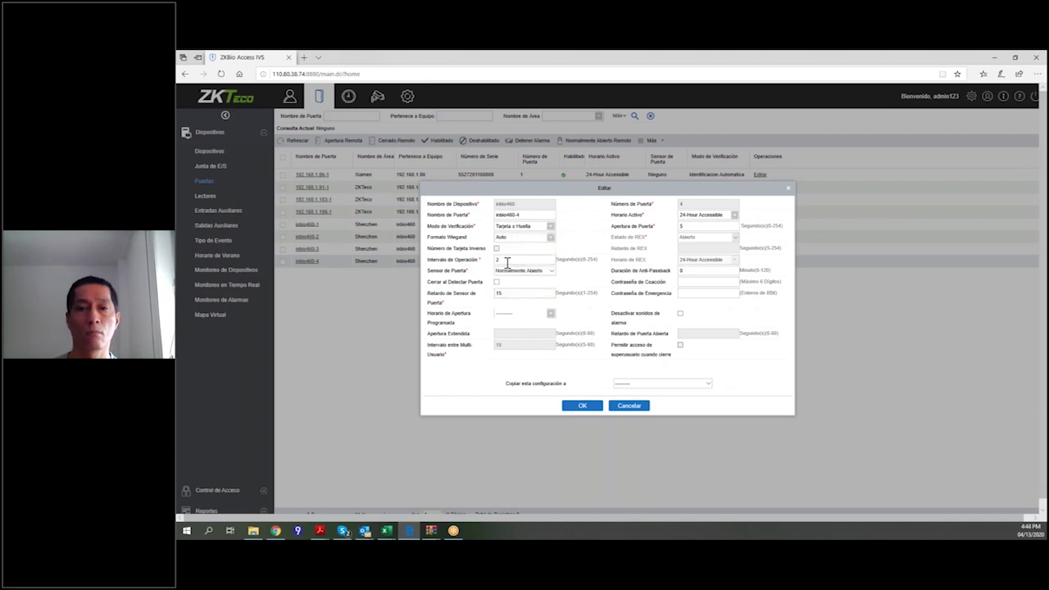
left_click(548, 239)
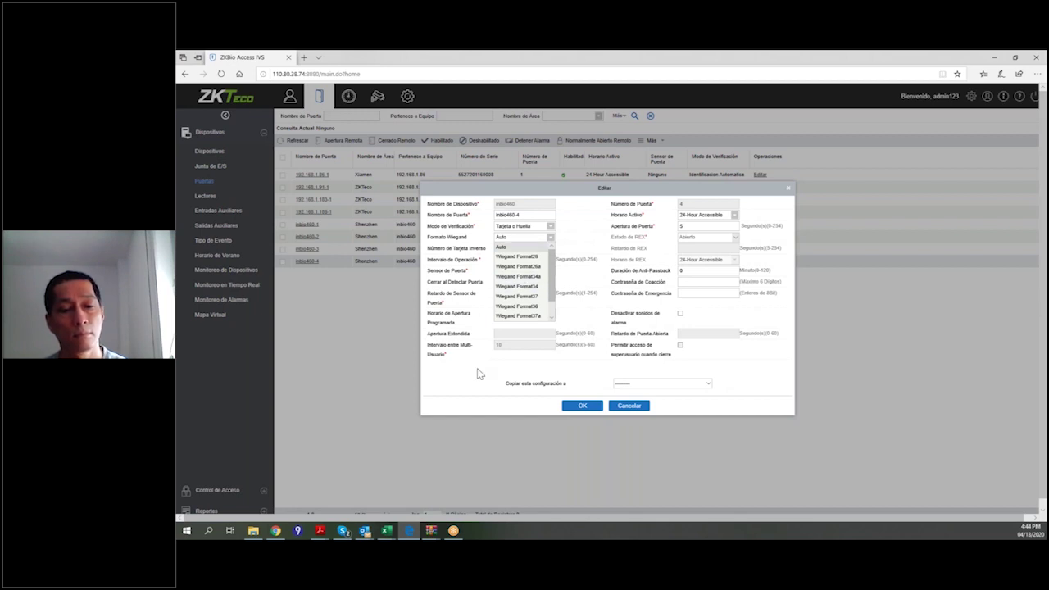
left_click(479, 373)
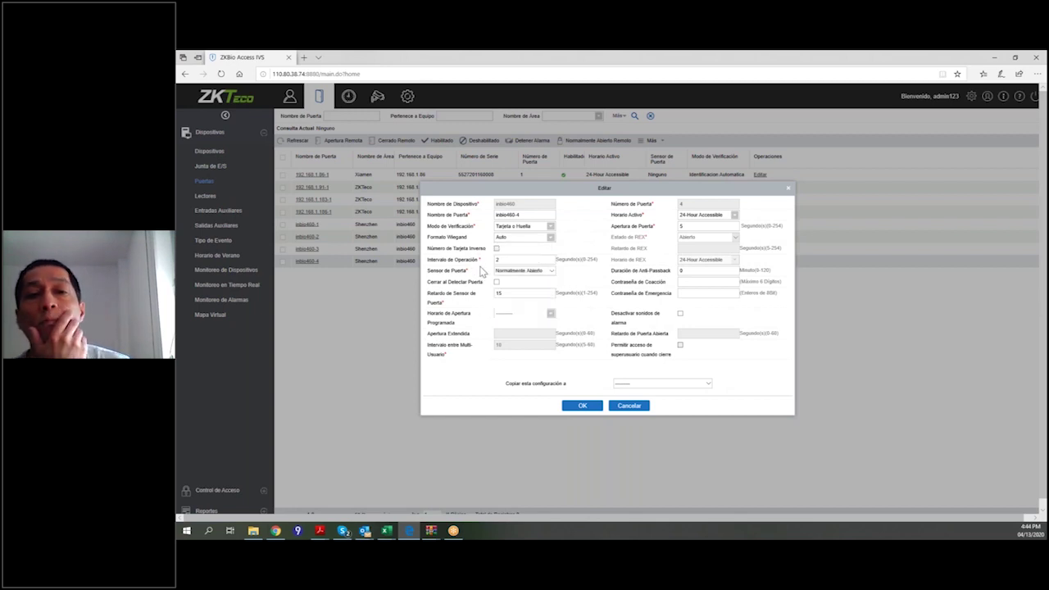
left_click(551, 272)
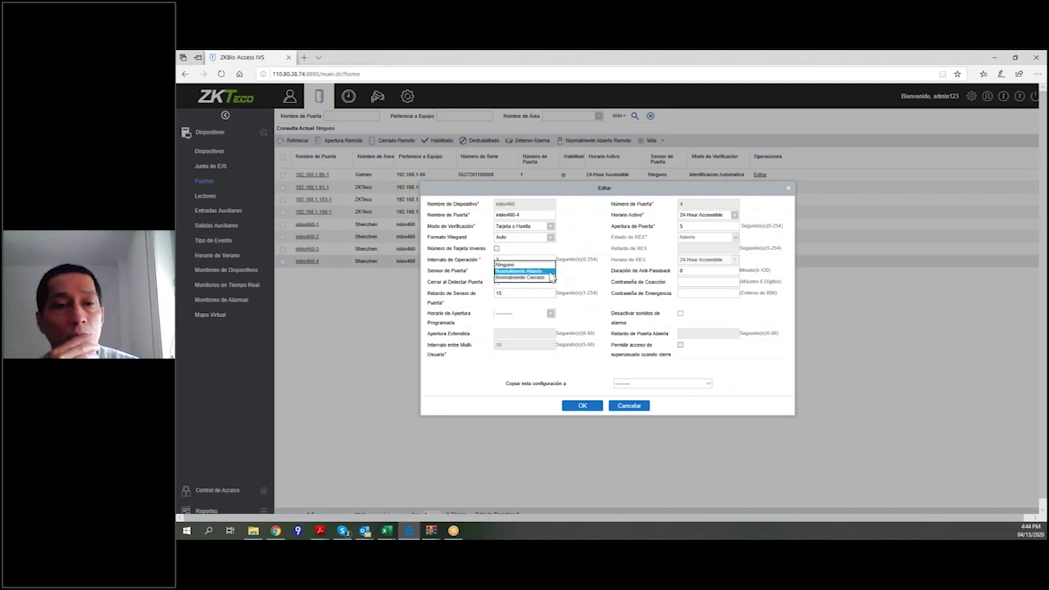
left_click(477, 295)
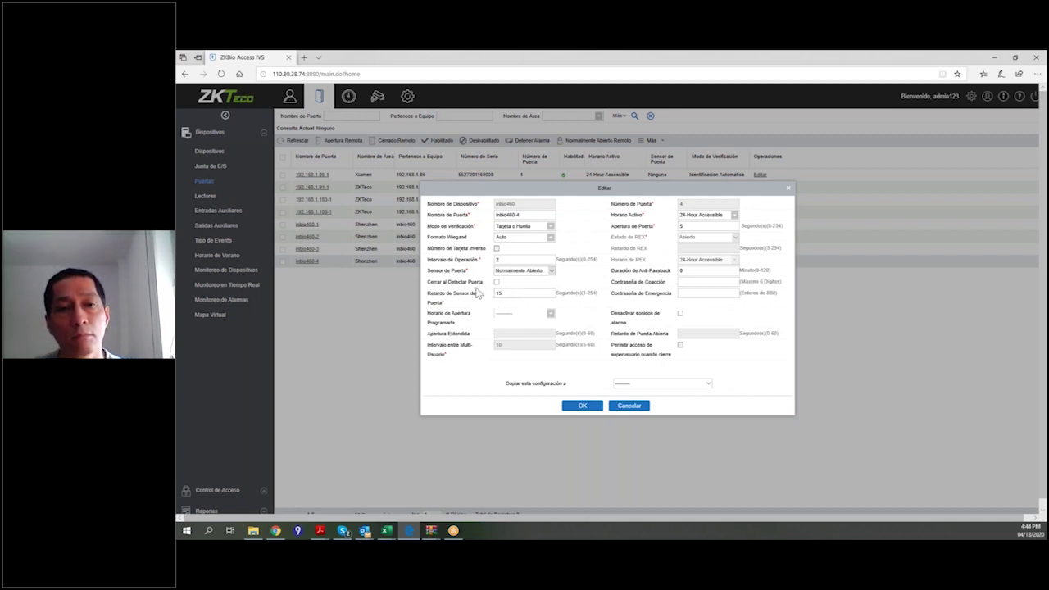
left_click(550, 314)
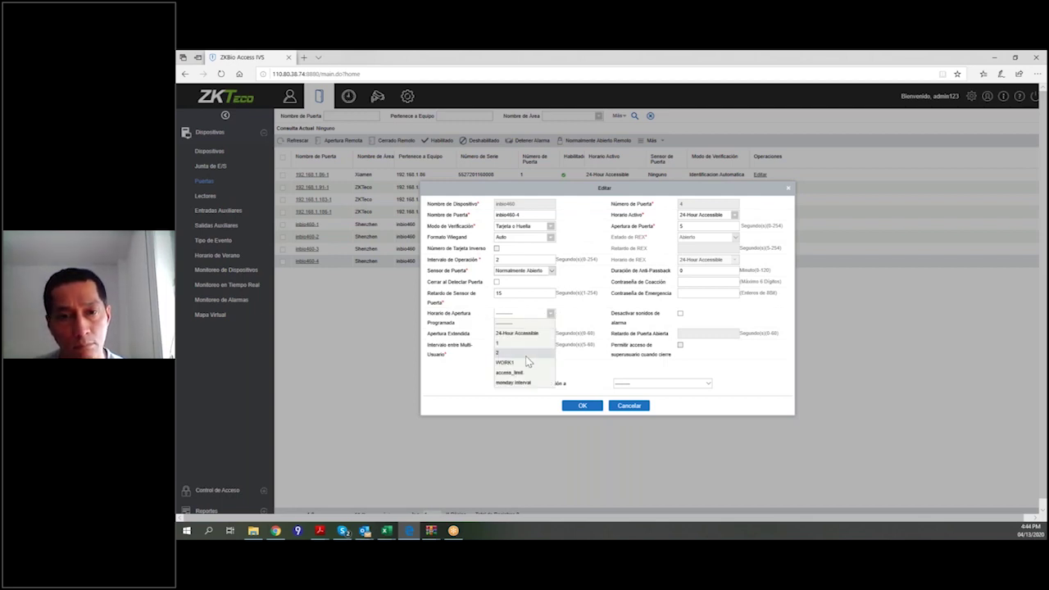
left_click(453, 384)
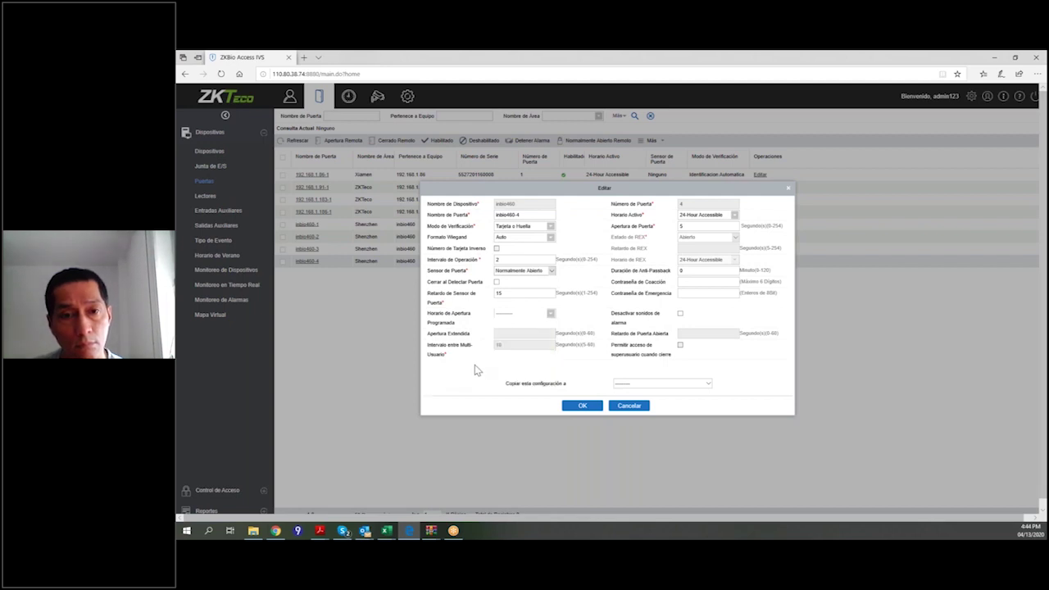
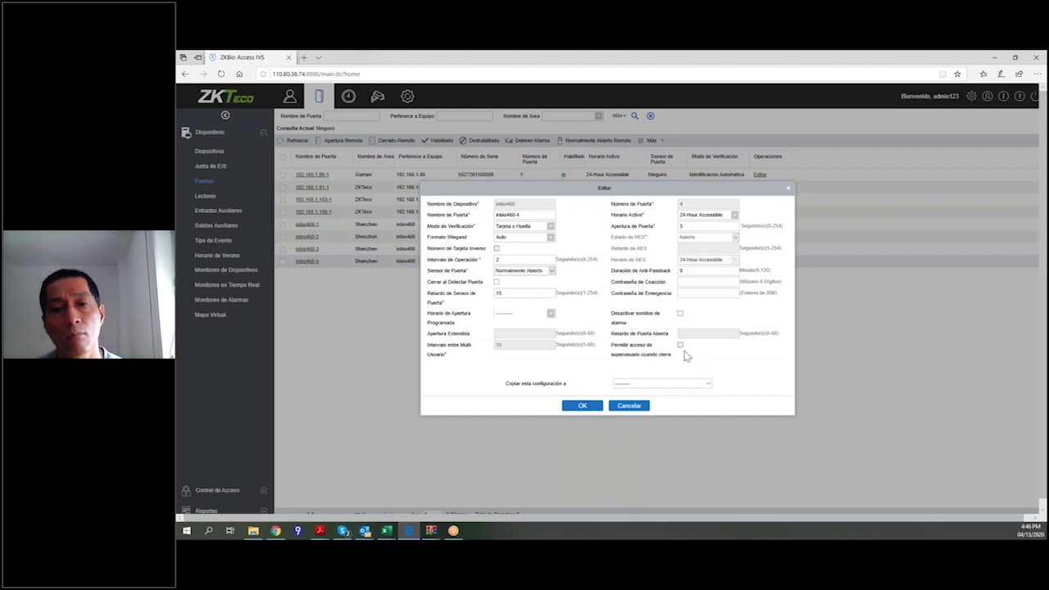
Check the copy-settings dropdown for door inbio460-4, then close its Editar dialog unsaved.
left_click(710, 389)
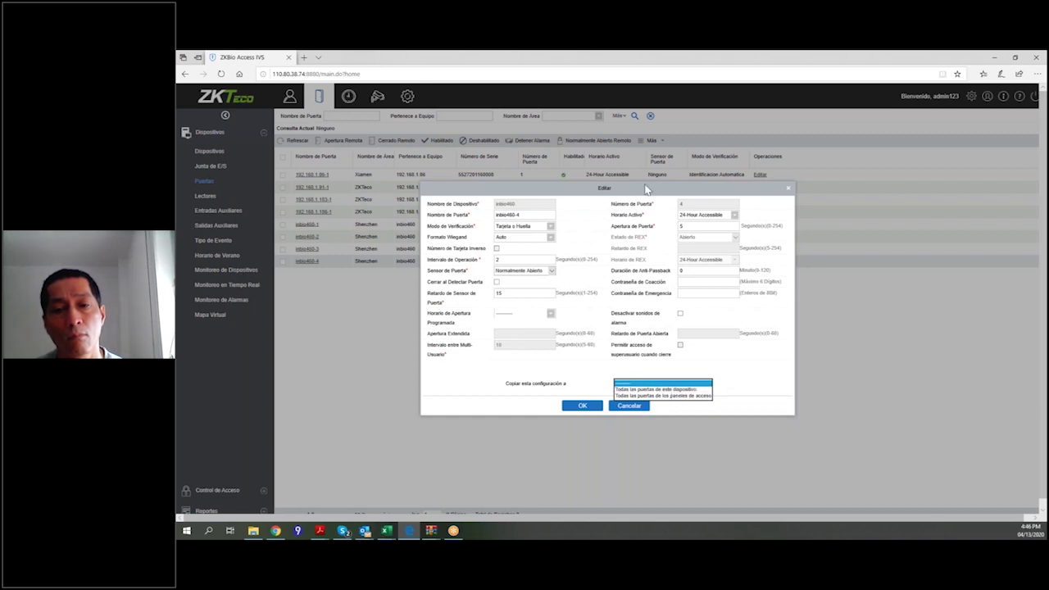
left_click(770, 367)
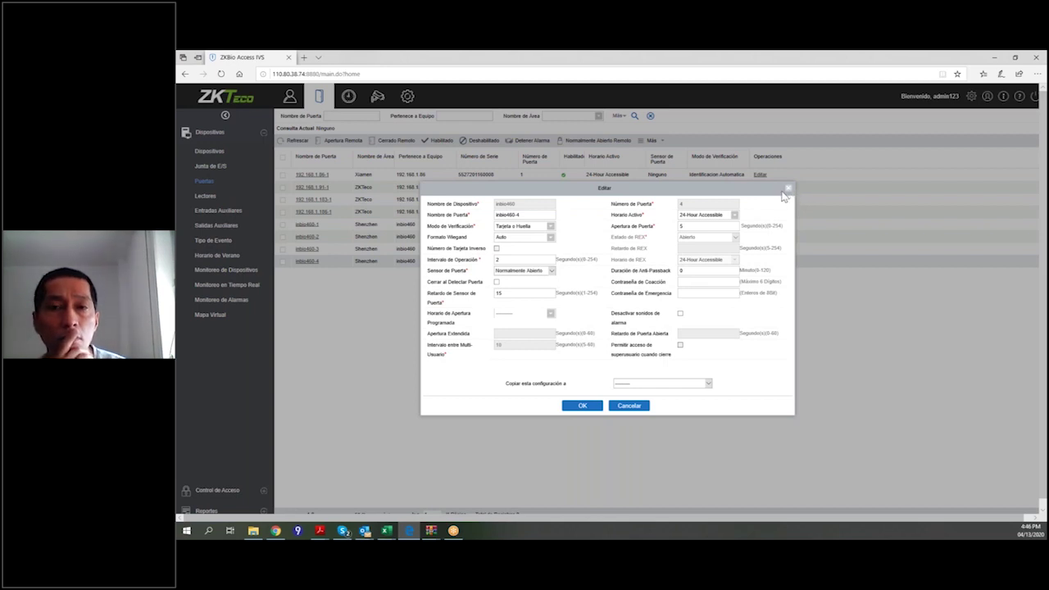
left_click(789, 189)
Look over the Más scheduled-opening door actions, then switch to the Lectores readers list.
left_click(205, 195)
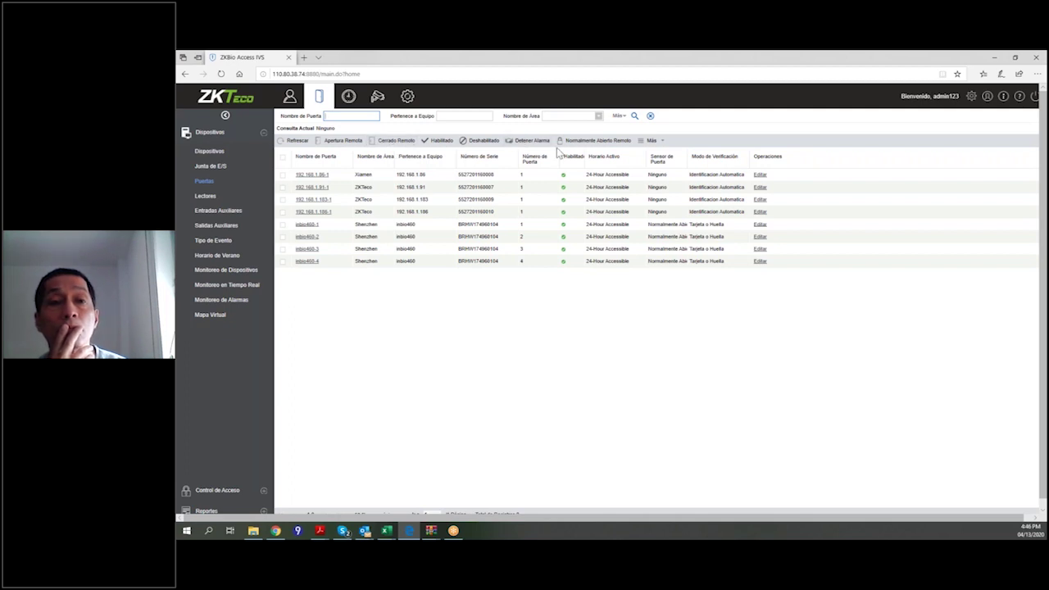
left_click(649, 140)
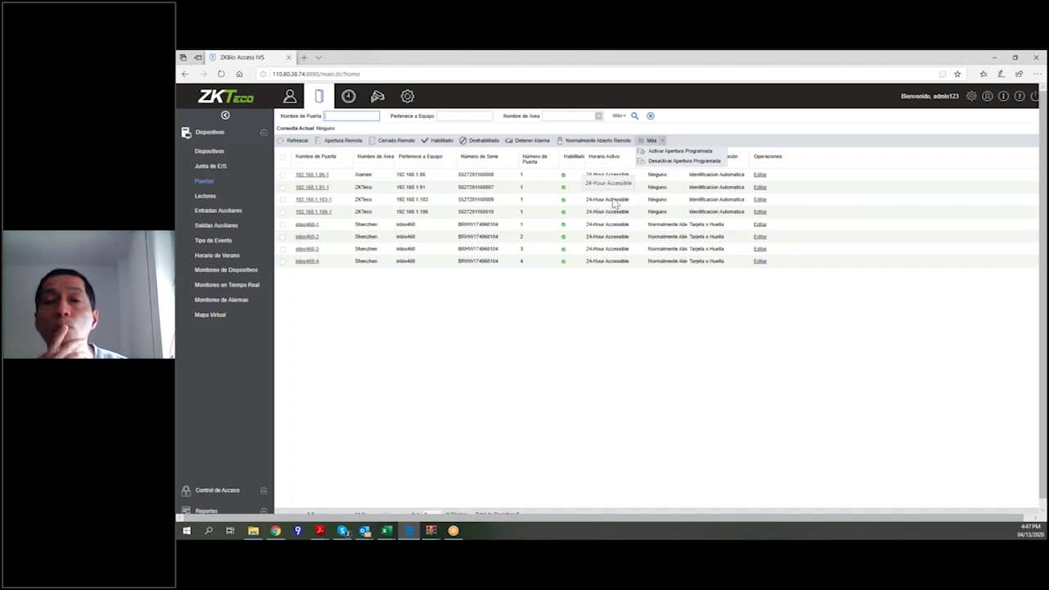
left_click(475, 388)
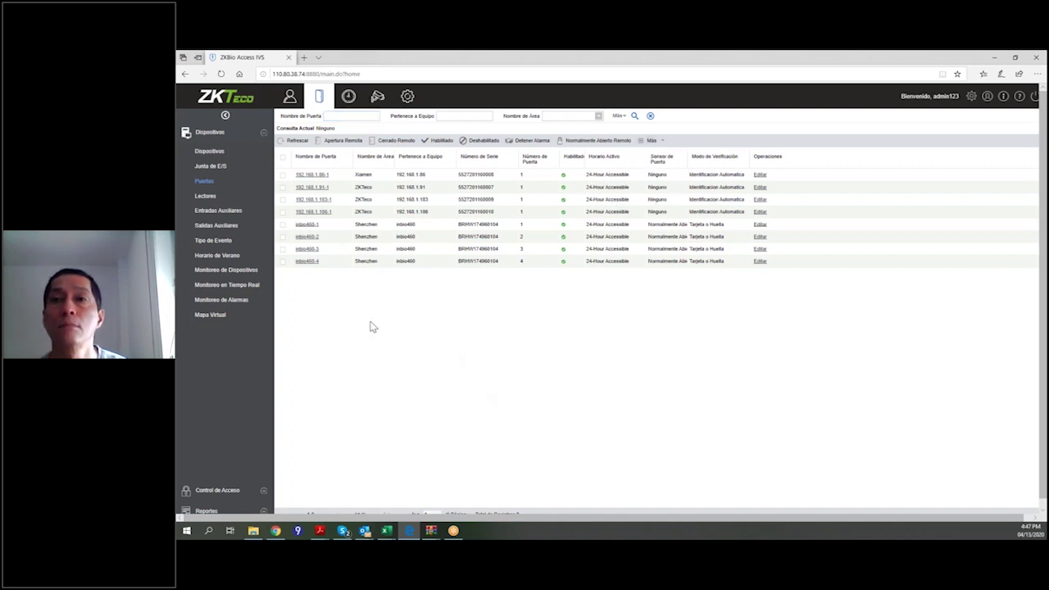
left_click(242, 202)
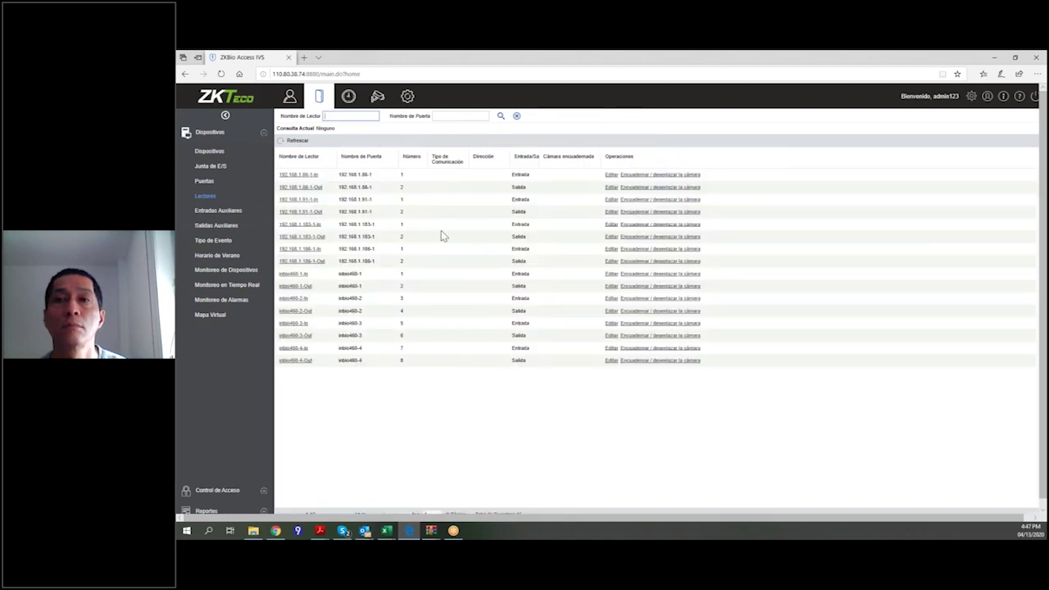
Review the first reader's settings, cancel without changes, and open the Entradas Auxiliares list.
left_click(609, 175)
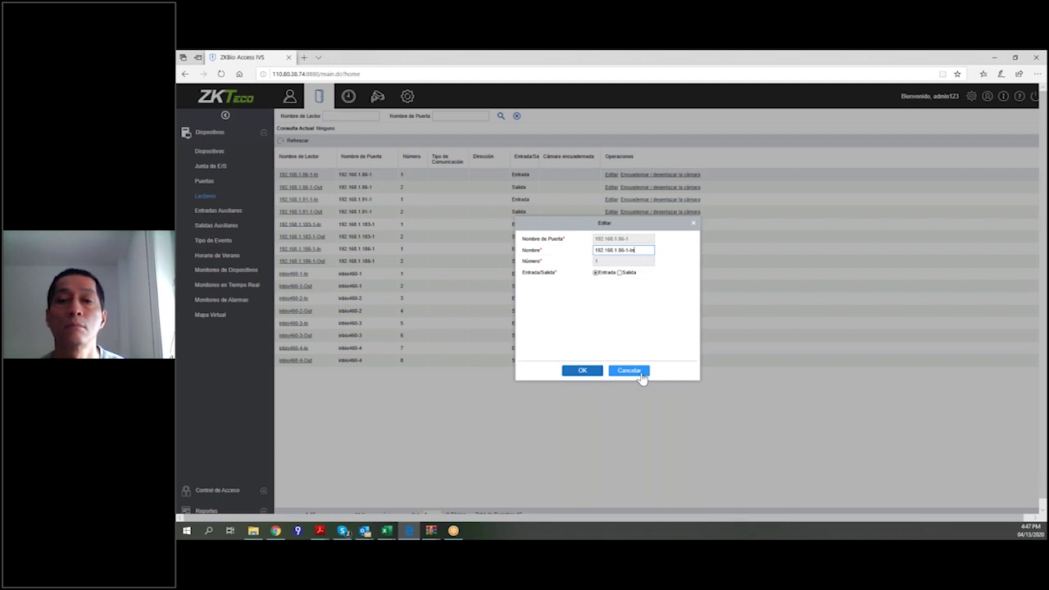
left_click(629, 370)
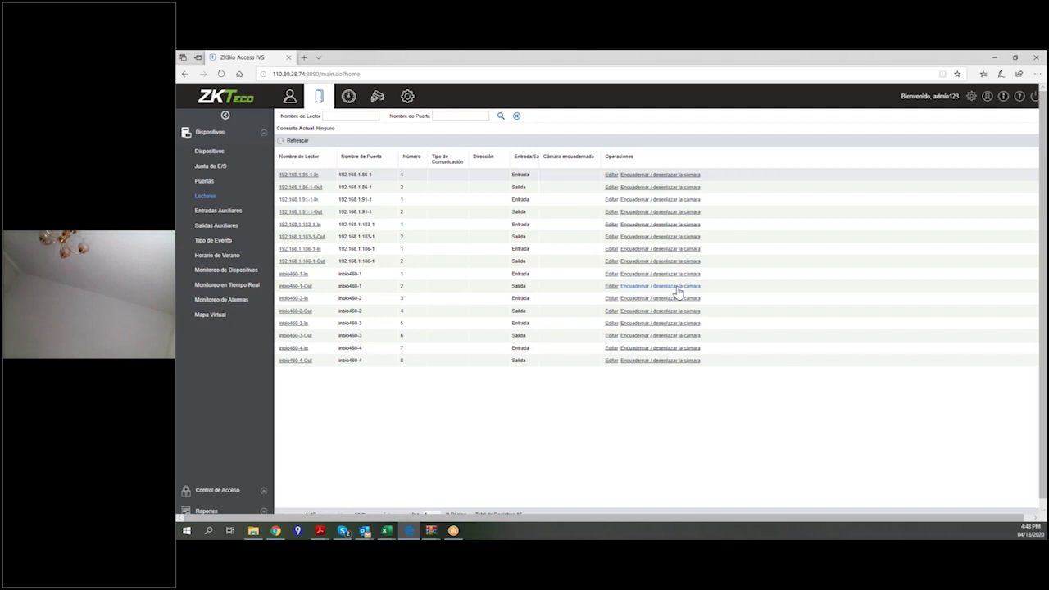
left_click(231, 211)
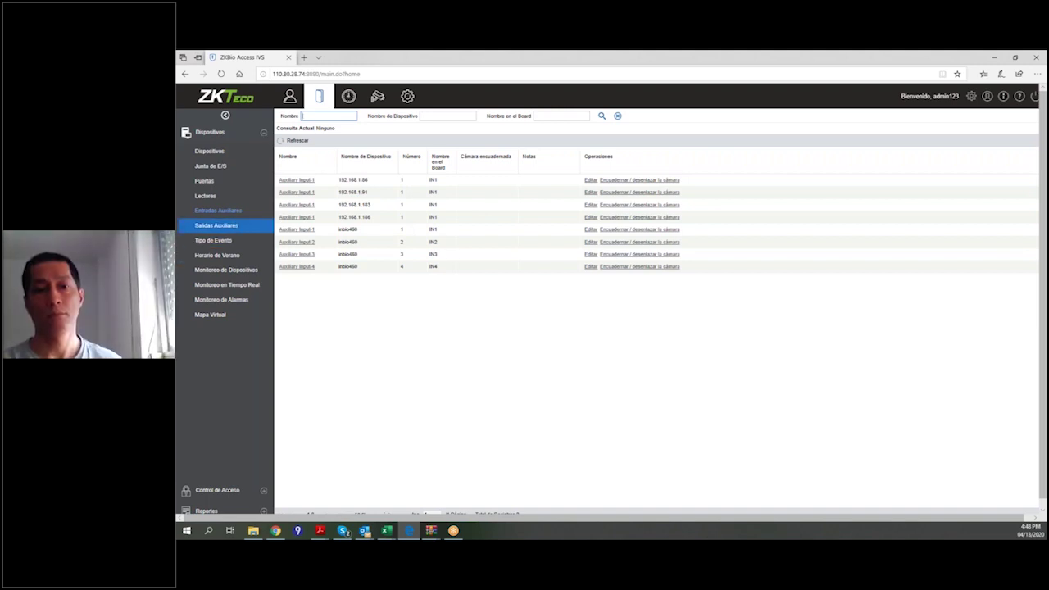
left_click(590, 180)
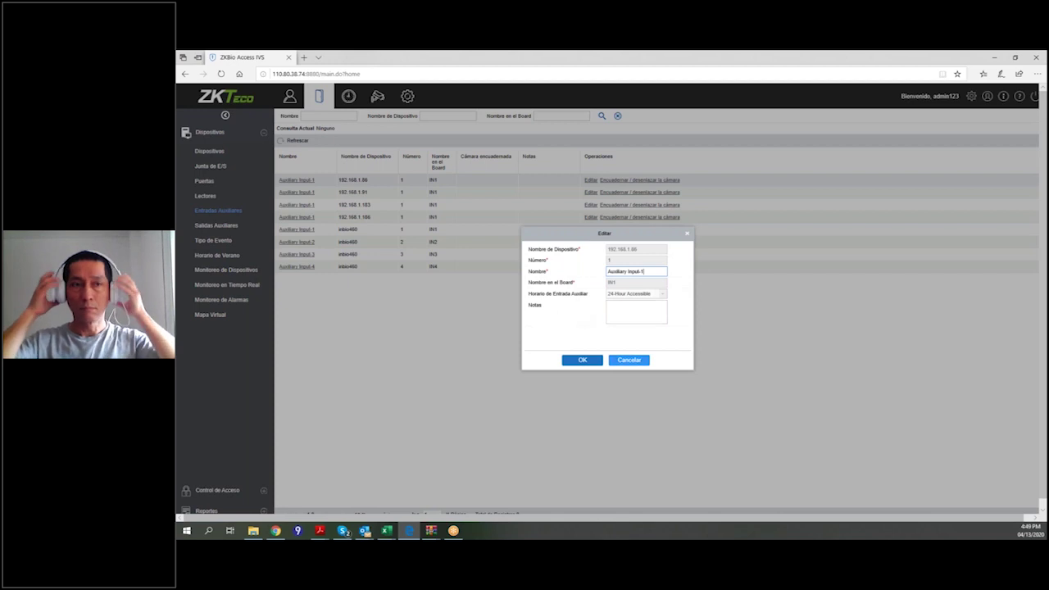
left_click(629, 360)
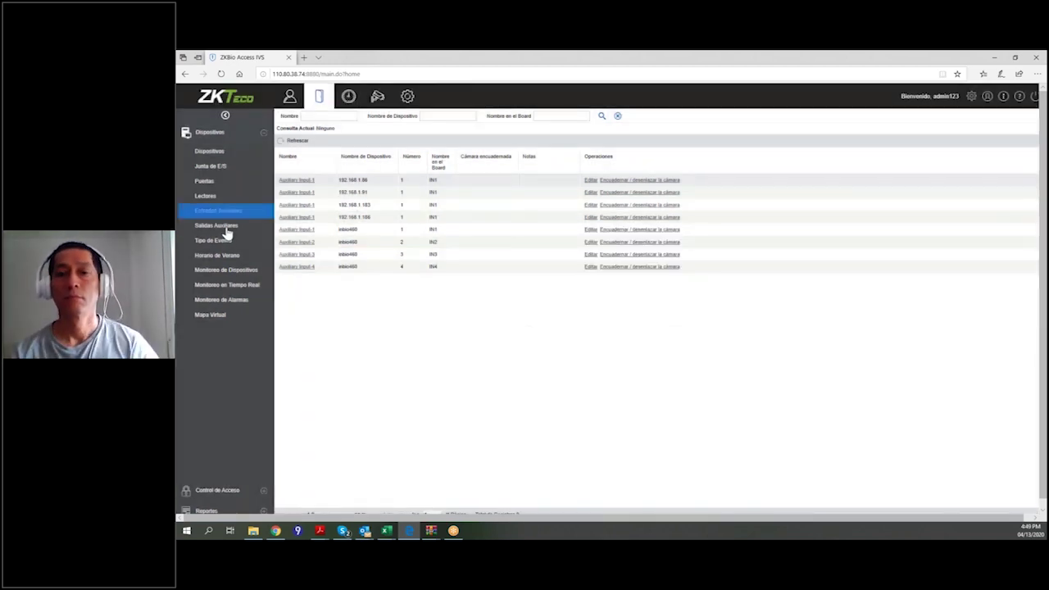
Browse the Tipo de Evento event table, then move on to the Horario de Verano list.
left_click(238, 243)
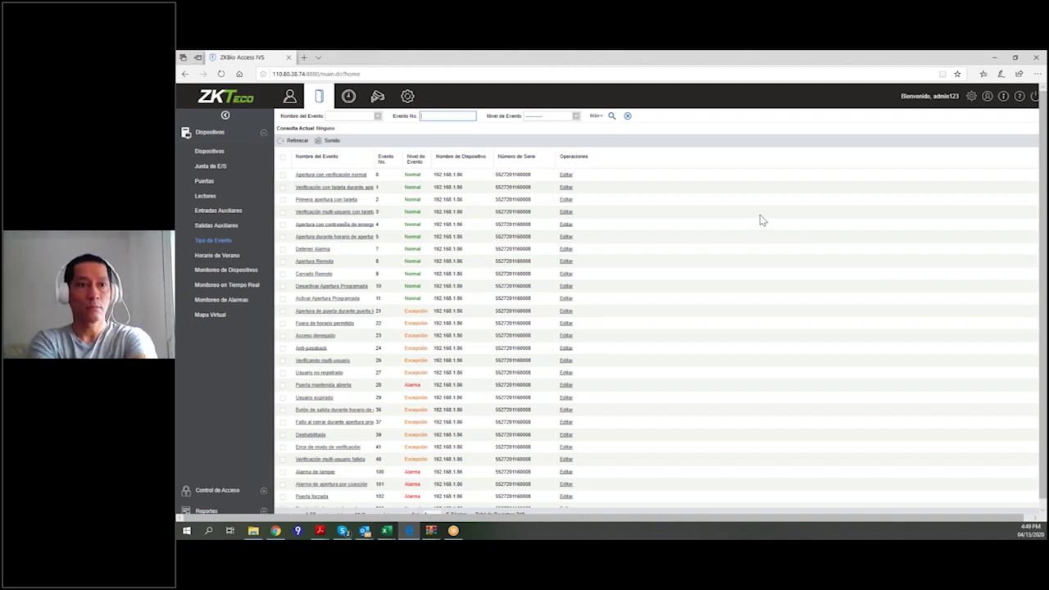
scroll(606, 371, "down", 1)
scroll(607, 371, "down", 4)
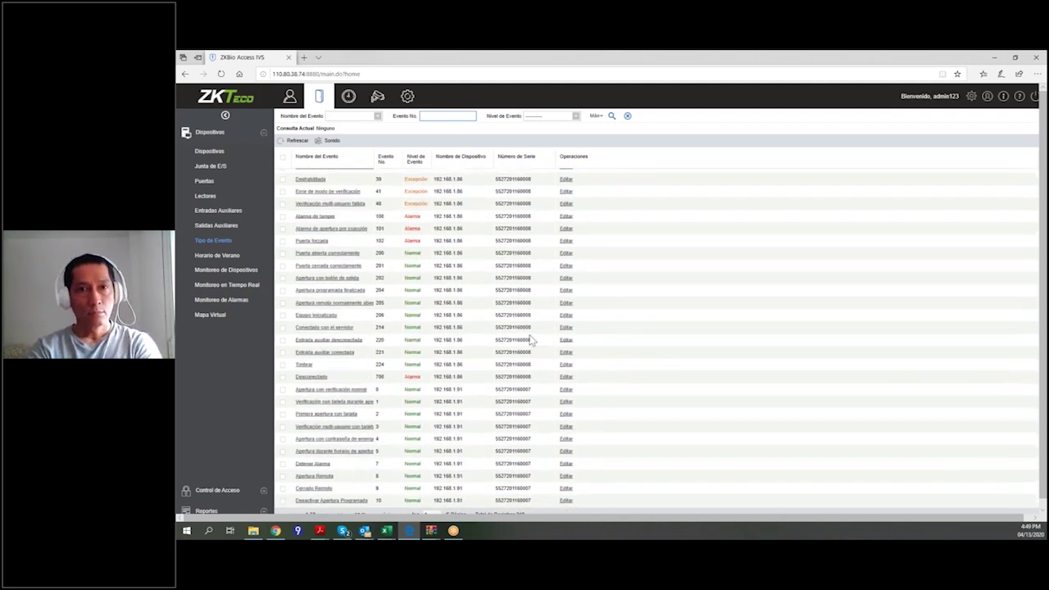
scroll(533, 338, "up", 5)
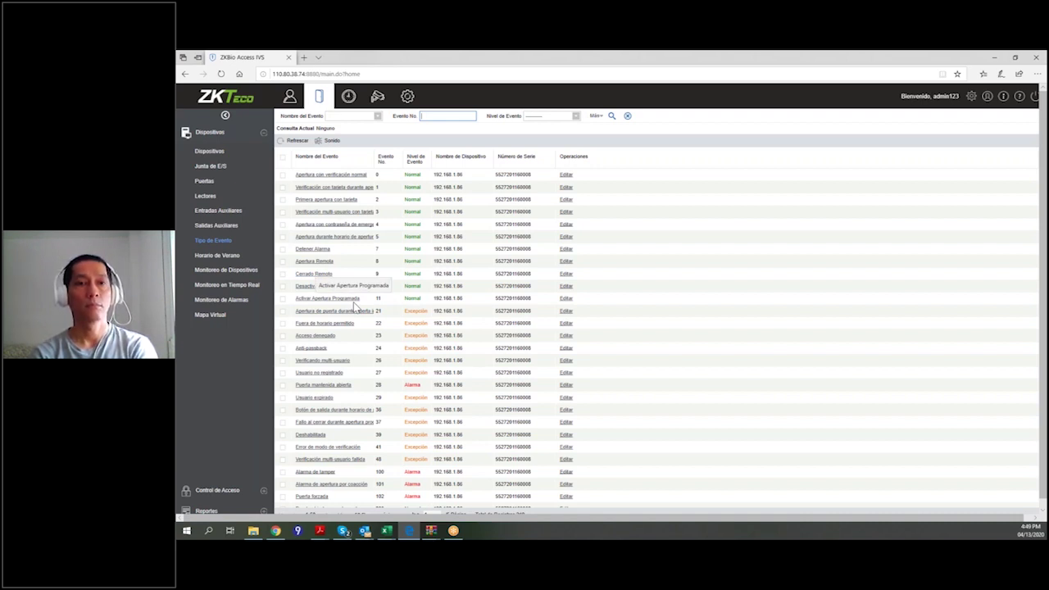
scroll(443, 299, "down", 4)
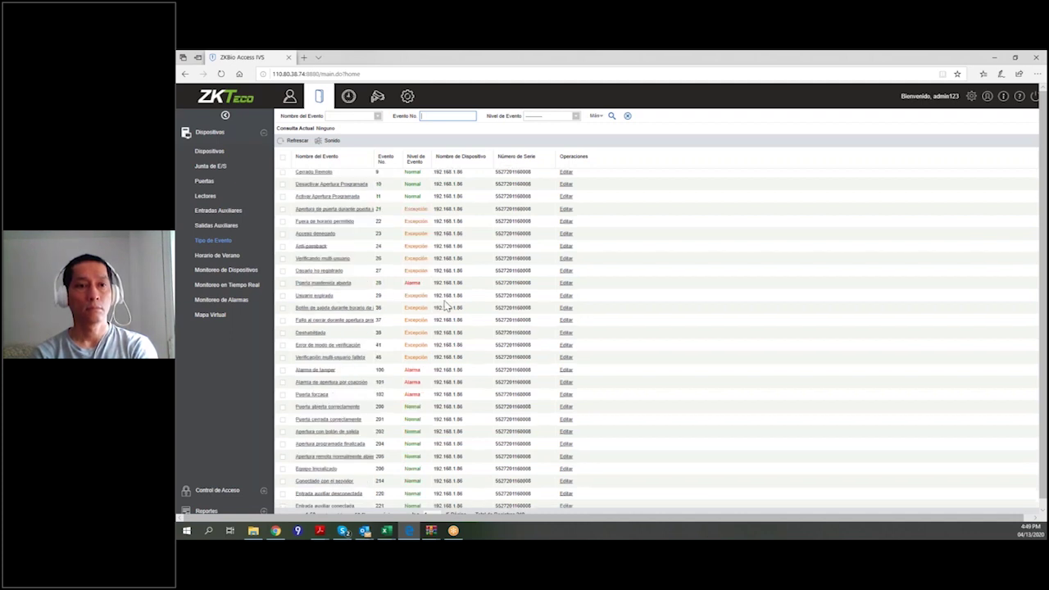
scroll(461, 296, "up", 4)
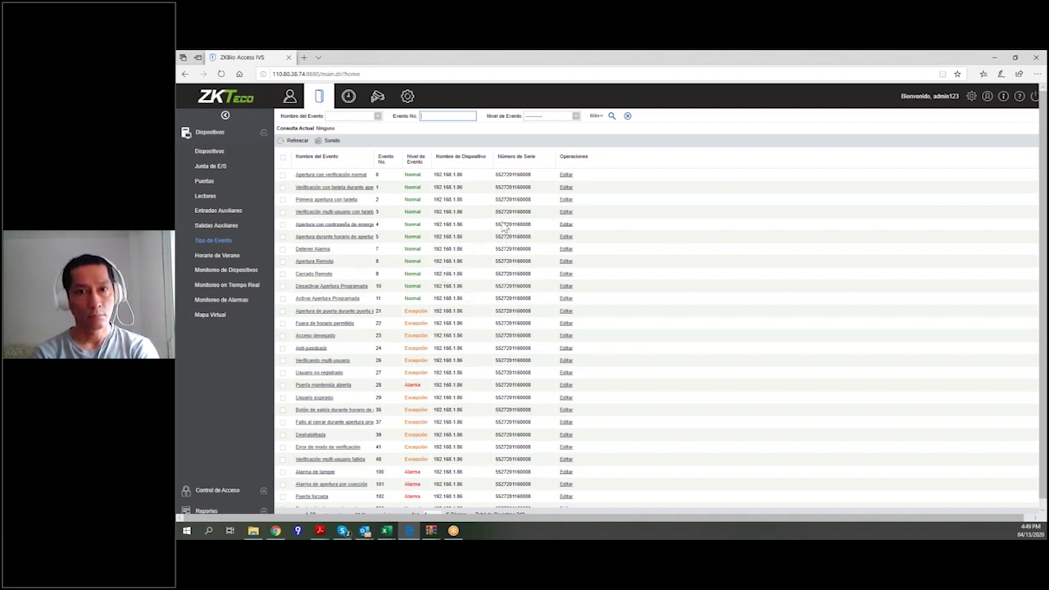
scroll(518, 224, "down", 3)
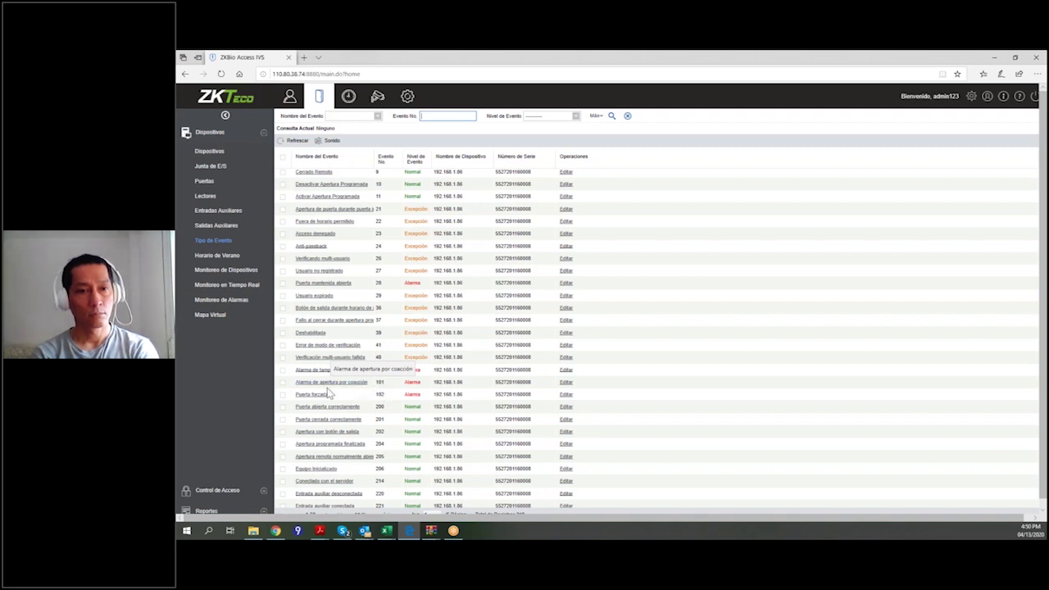
scroll(393, 414, "down", 1)
scroll(393, 414, "down", 3)
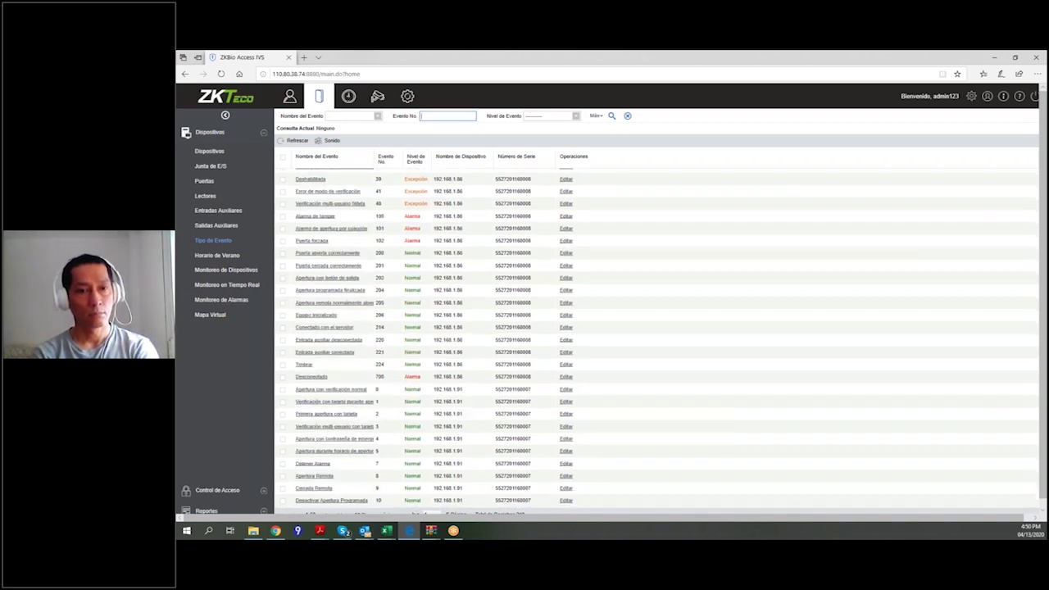
scroll(385, 406, "down", 2)
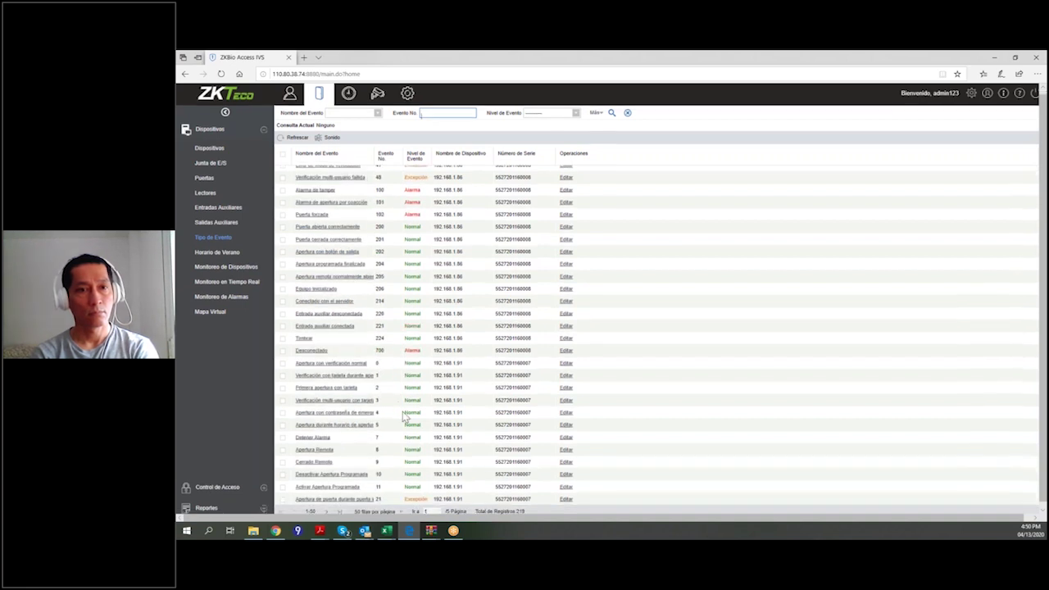
scroll(406, 410, "up", 10)
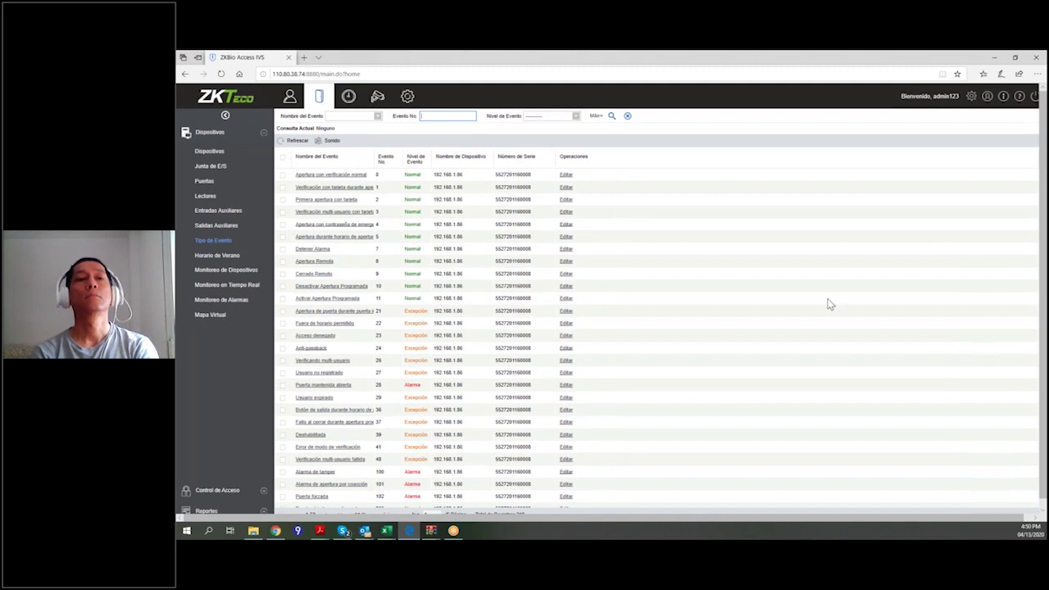
left_click(261, 256)
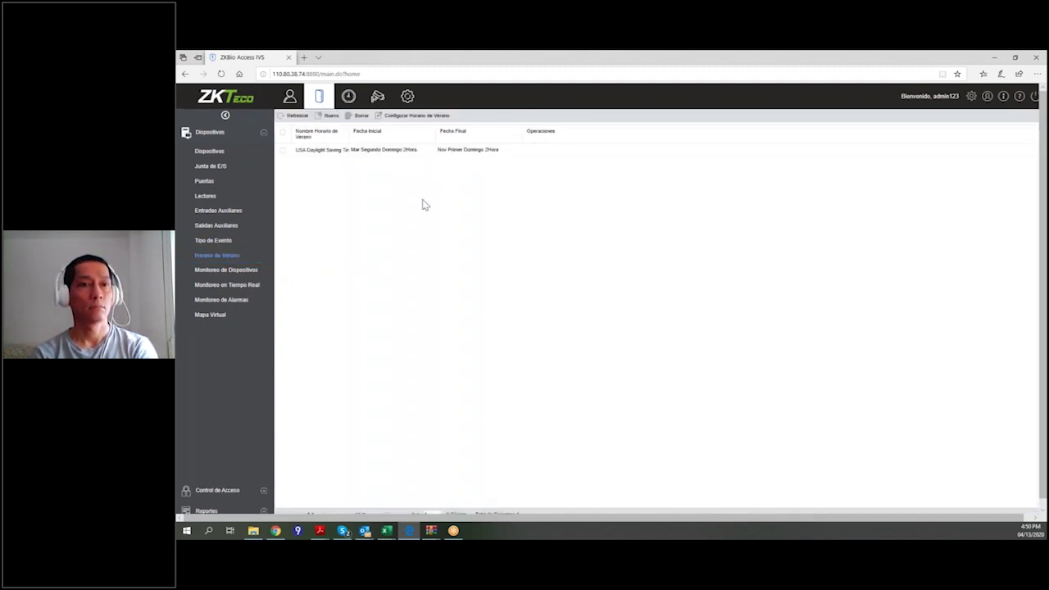
Cancel a new Horario de Verano entry and open Monitoreo de Dispositivos showing five disconnected devices.
left_click(327, 116)
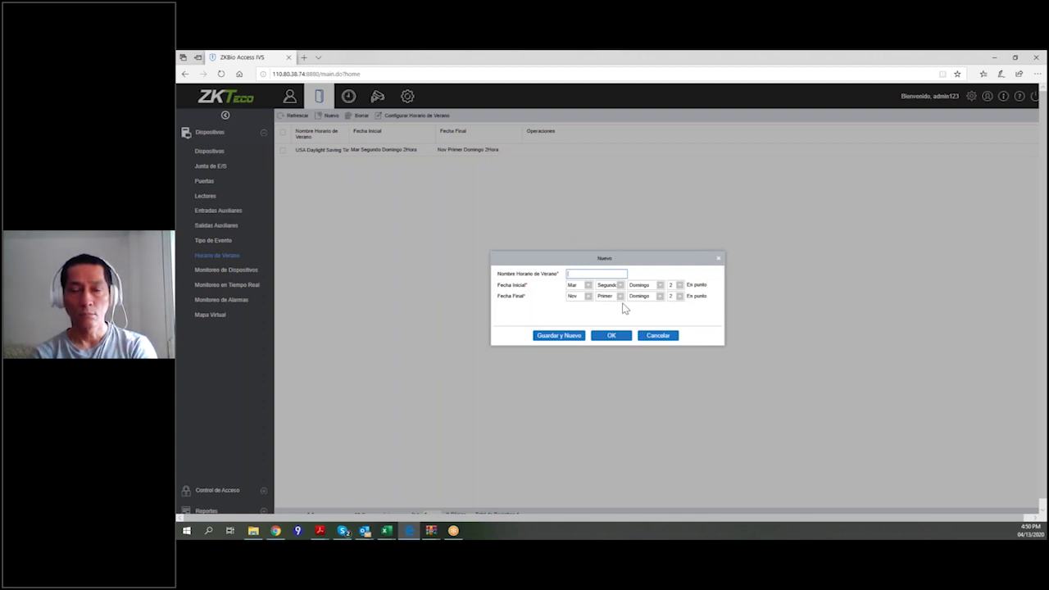
left_click(618, 273)
left_click(664, 337)
left_click(230, 269)
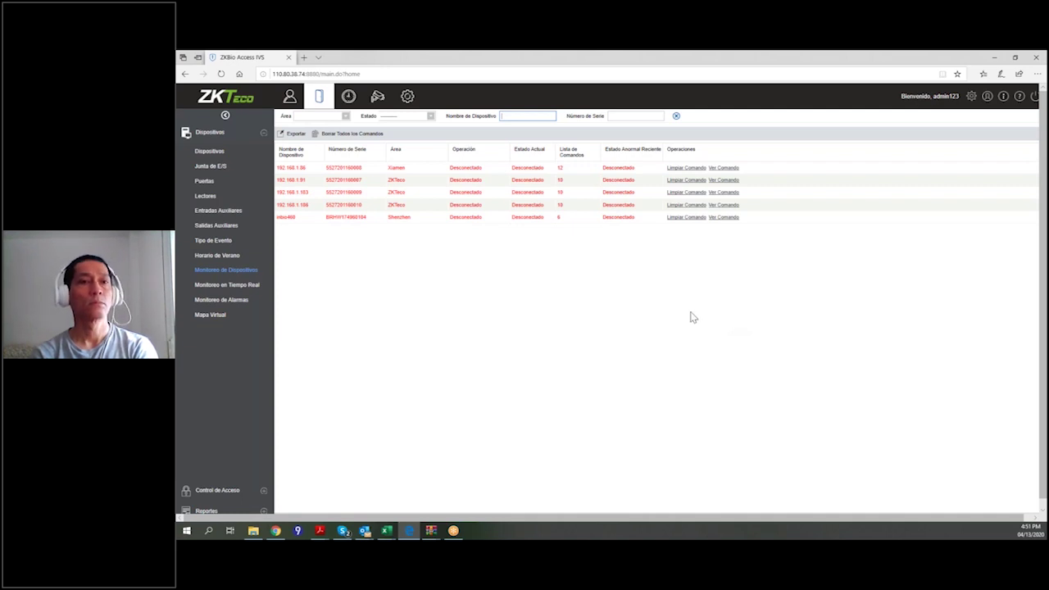
Open Monitoreo en Tiempo Real with its eight doors and live events table.
left_click(228, 287)
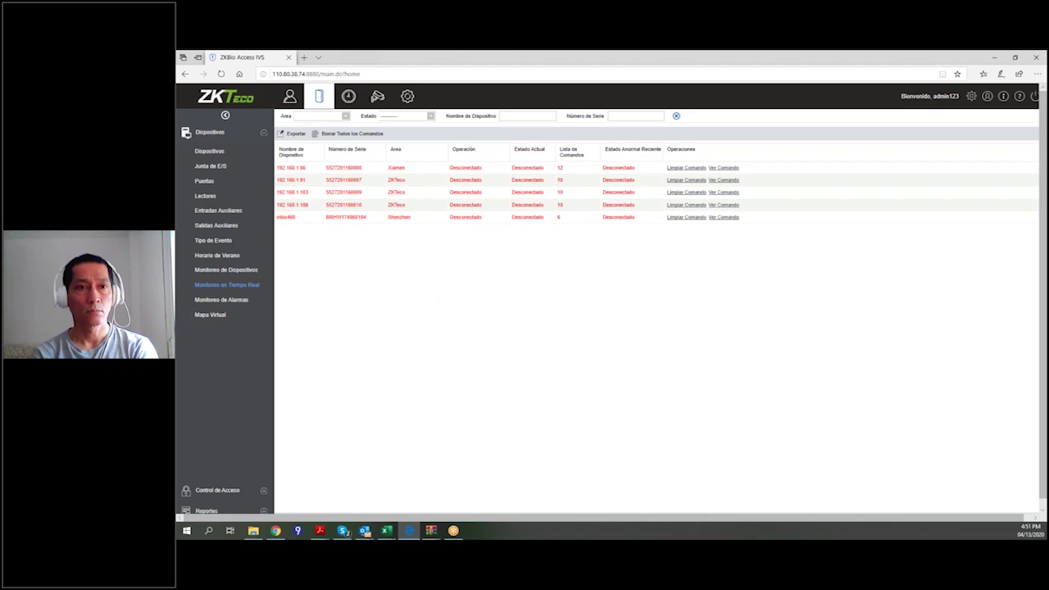
left_click(261, 286)
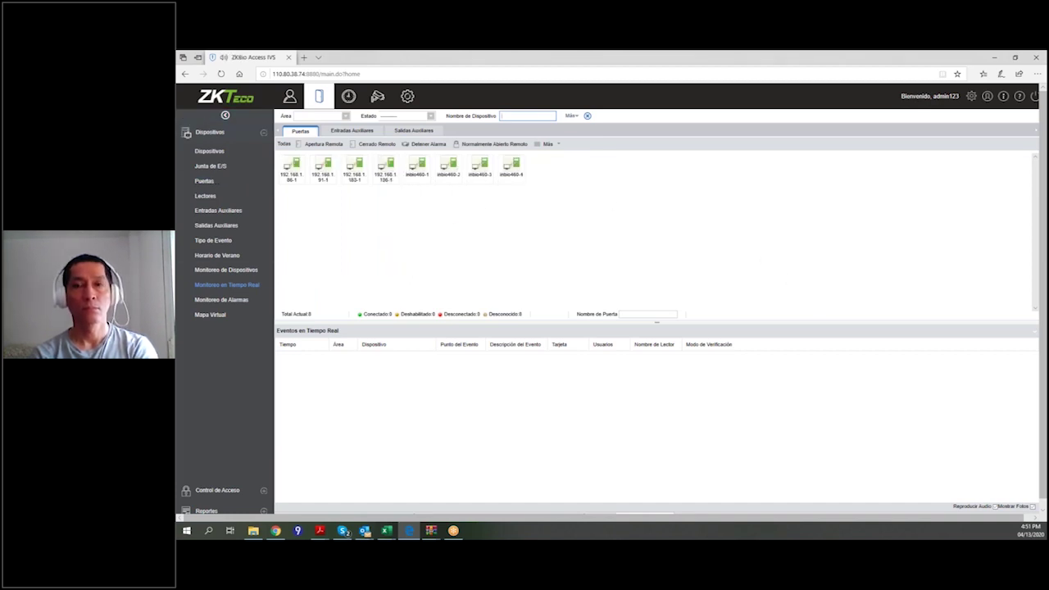
Go back to the Monitoreo de Dispositivos list of five Desconectado devices.
left_click(229, 271)
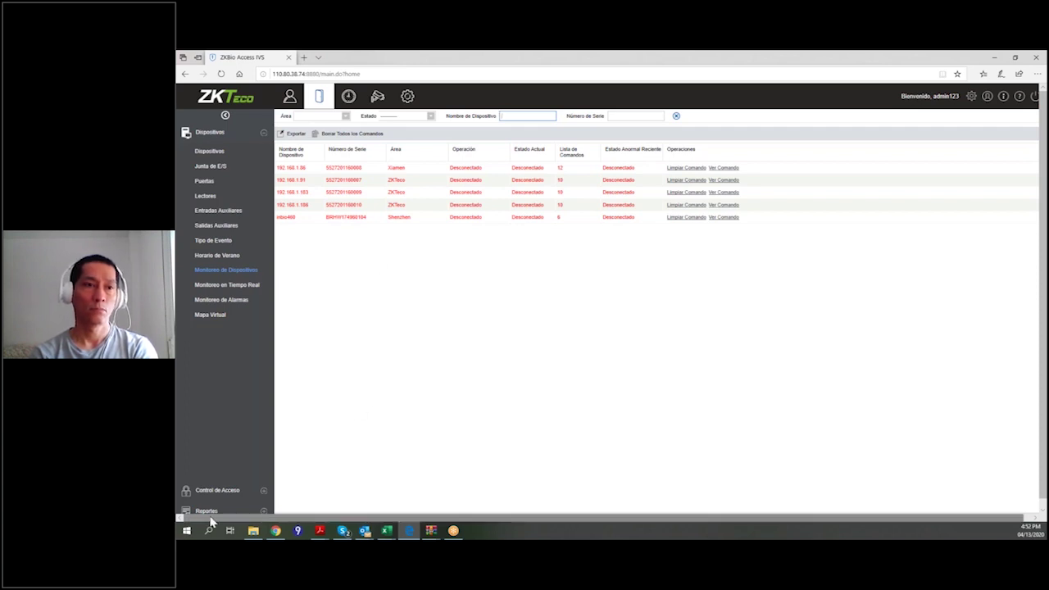
Open Monitoreo en Tiempo Real showing eight door icons and an empty events table.
left_click(226, 284)
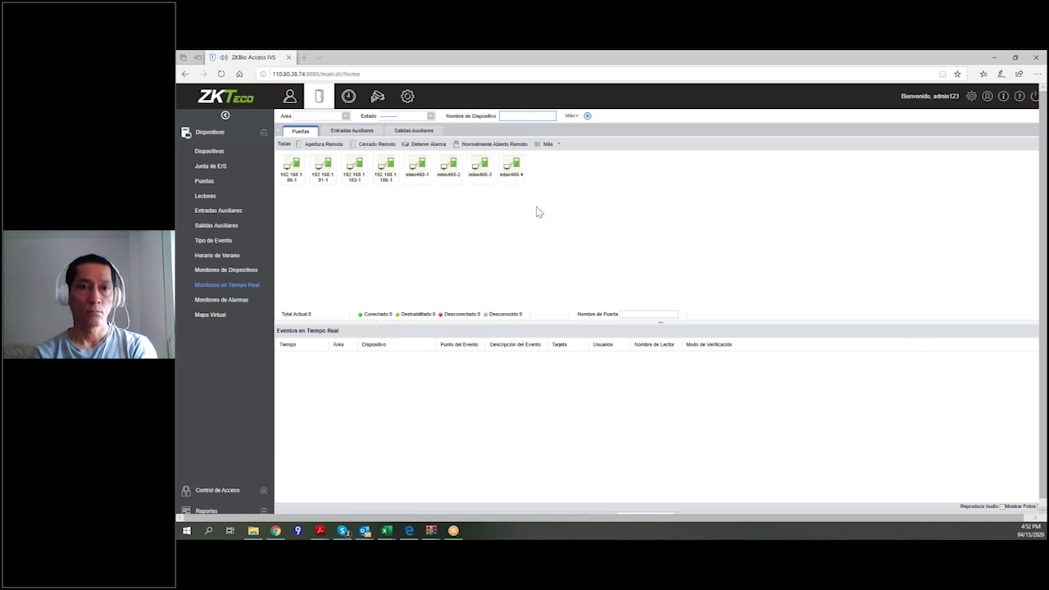
Run Detener Alarma on all doors using the user password, then dismiss the offline-device error.
left_click(425, 144)
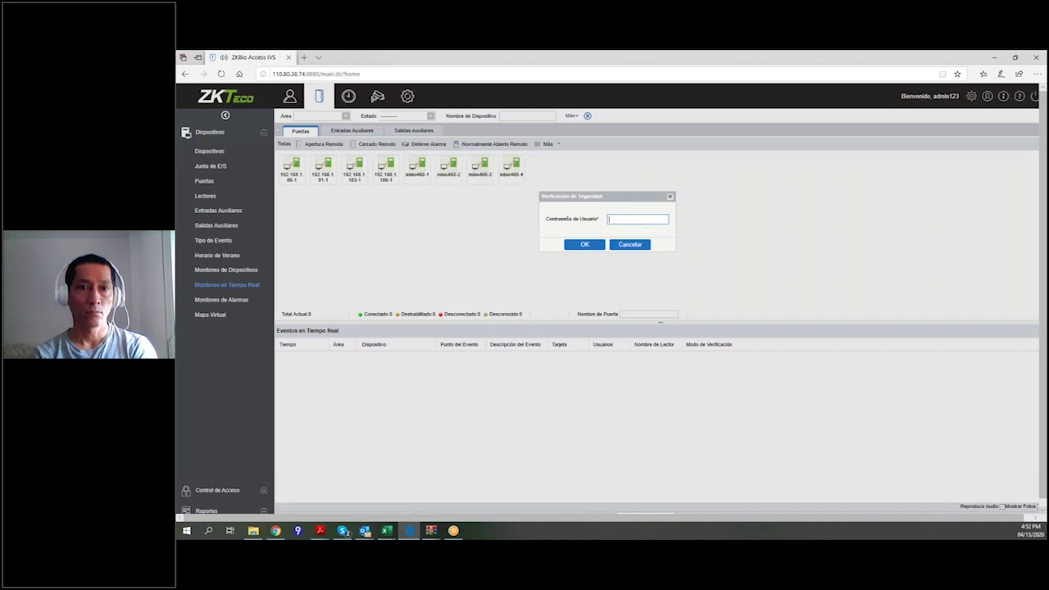
type("*")
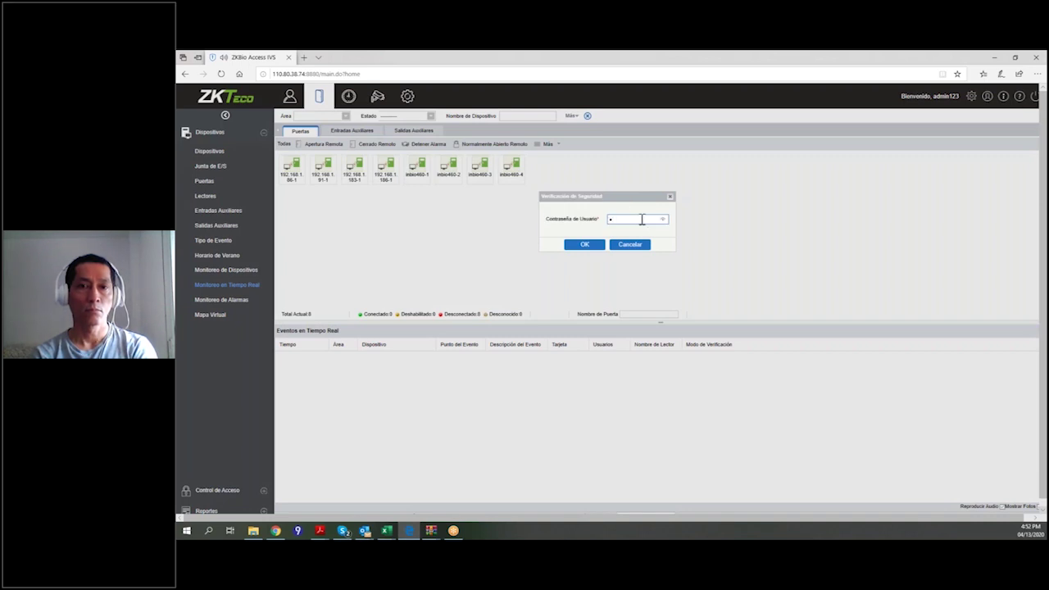
type("*****")
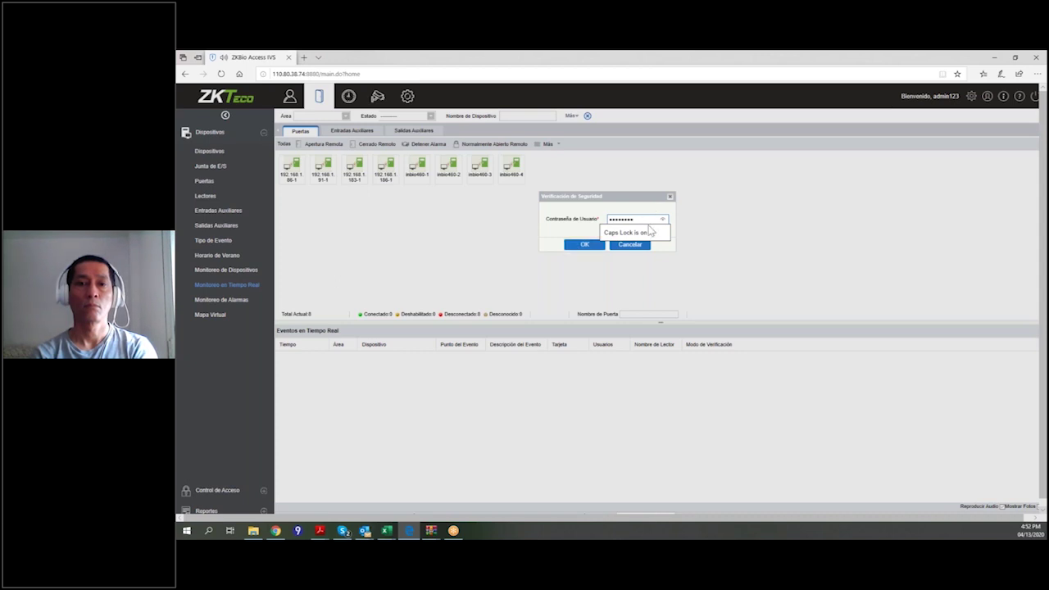
double_click(647, 219)
type("*")
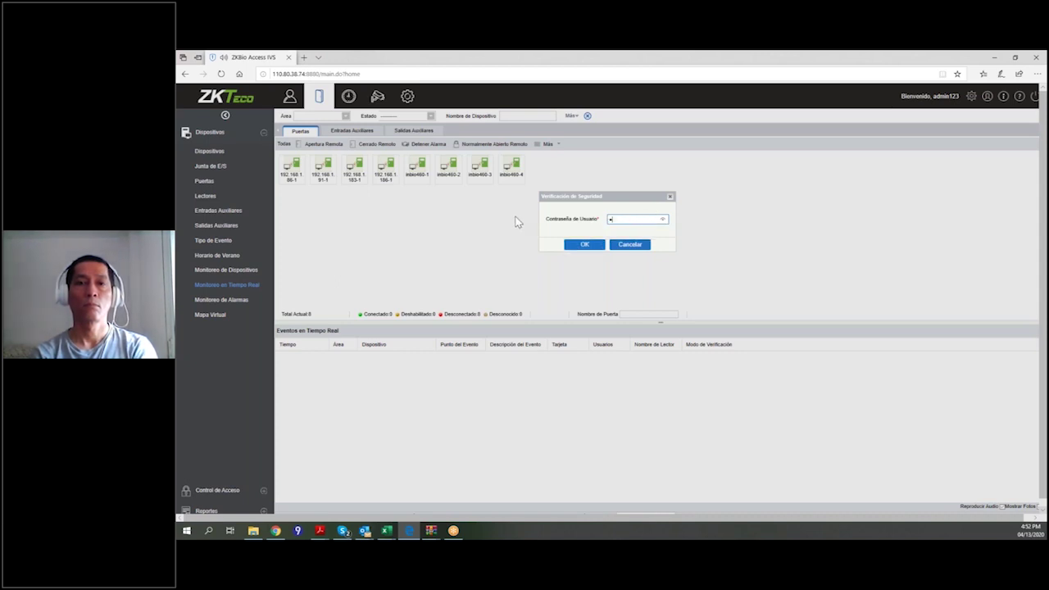
type("*******")
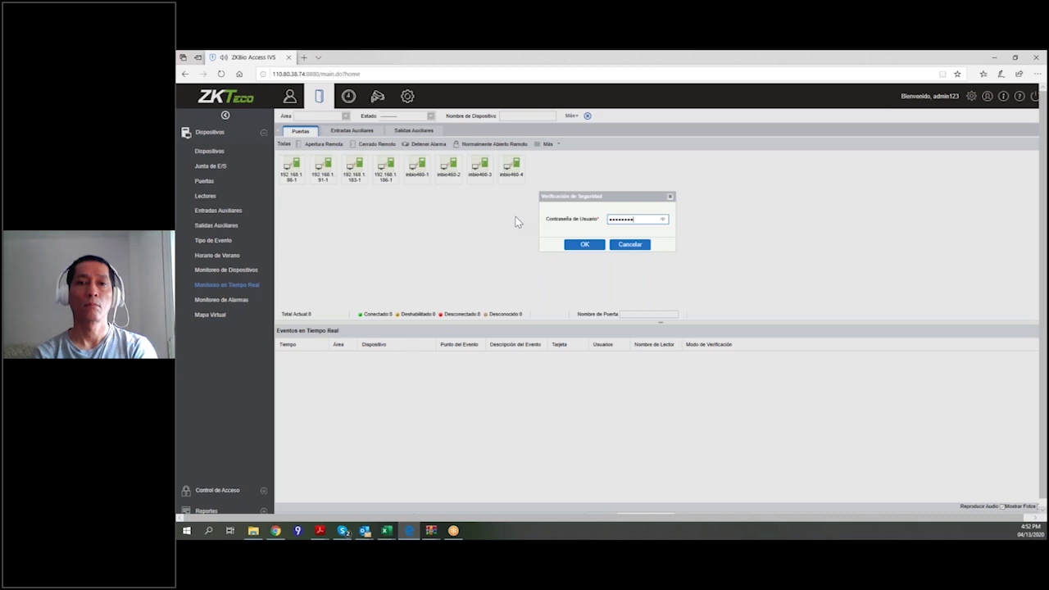
left_click(584, 246)
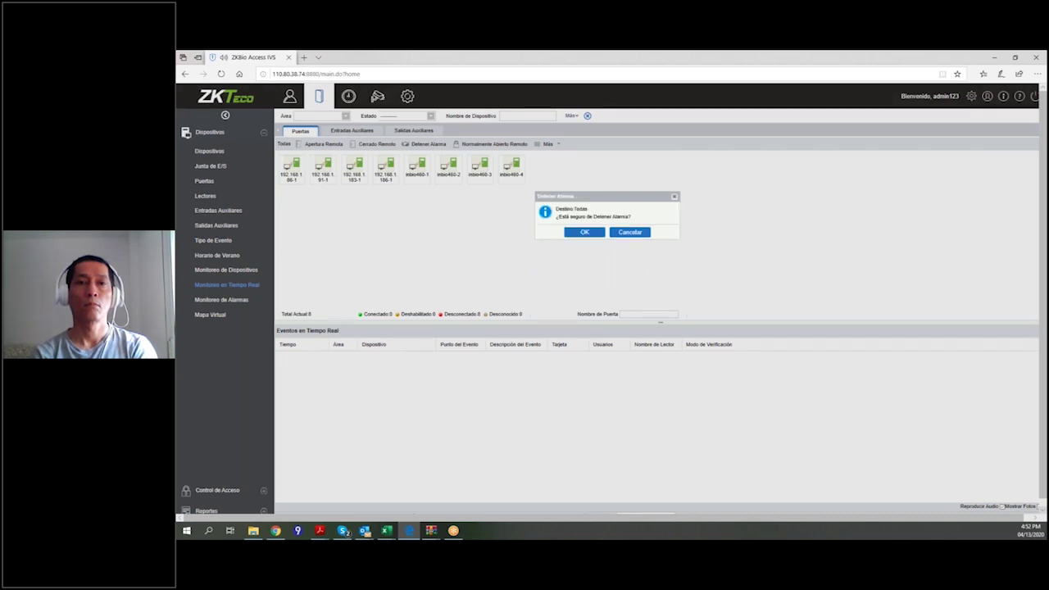
left_click(589, 234)
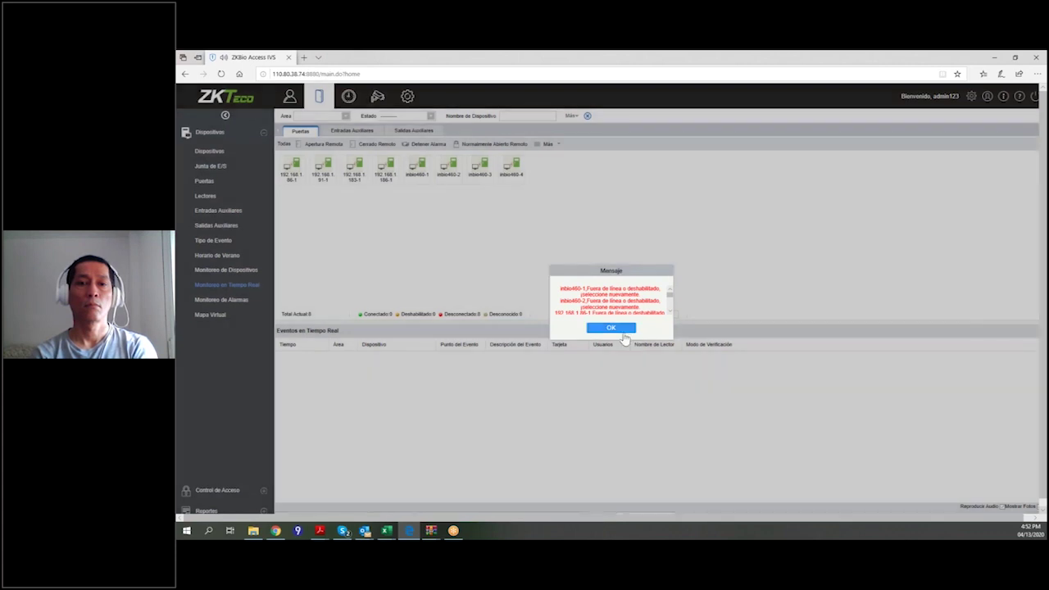
left_click(621, 331)
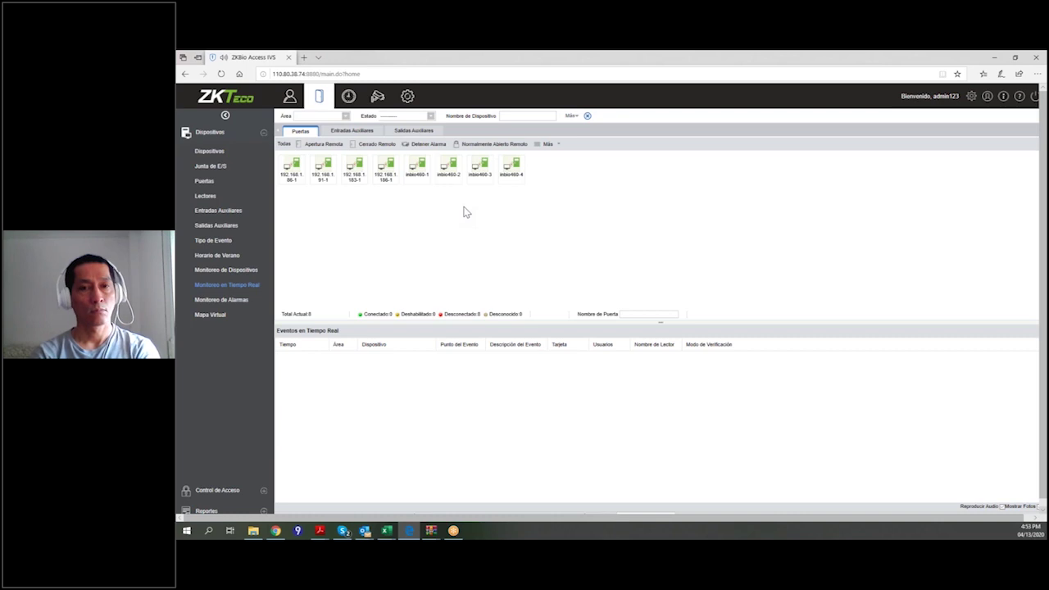
Select doors 192.168.1.91-1, 183-1, 186-1, inbio460-1 and inbio460-2, then view the Entradas Auxiliares tab.
left_click(331, 174)
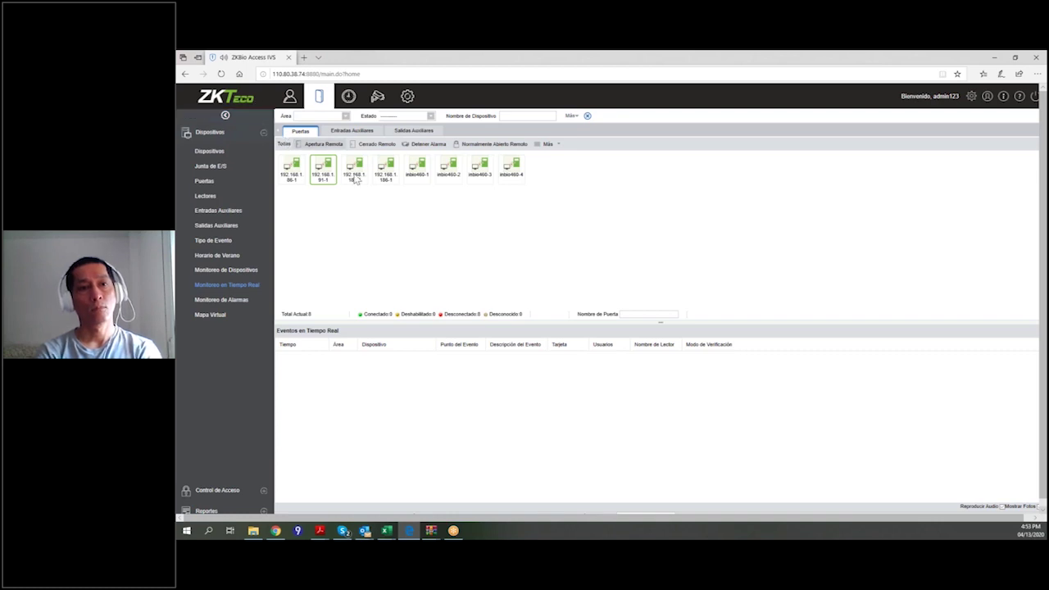
left_click(354, 171)
left_click(385, 170)
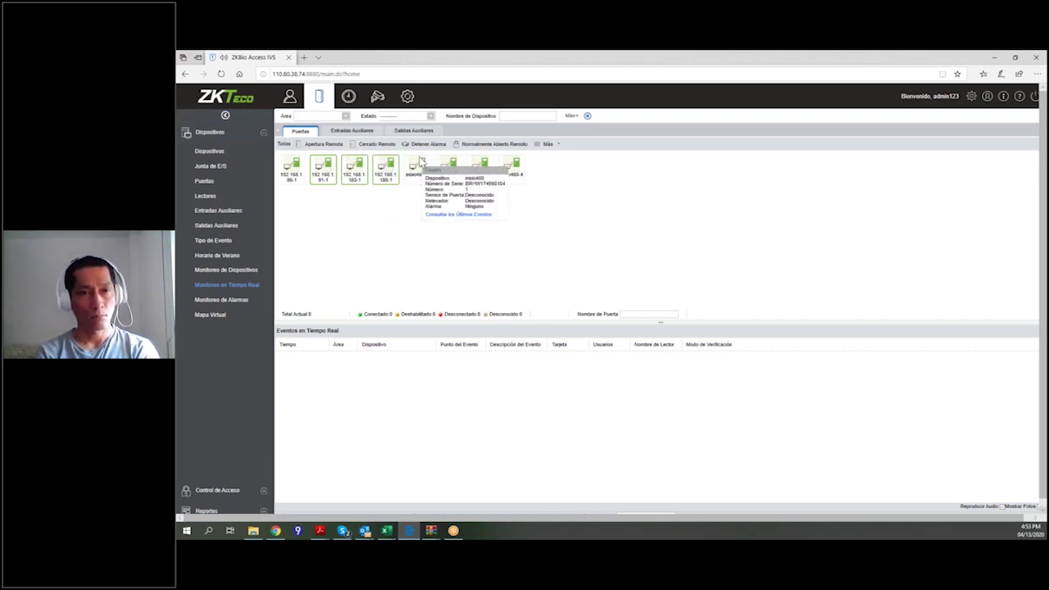
left_click(419, 168)
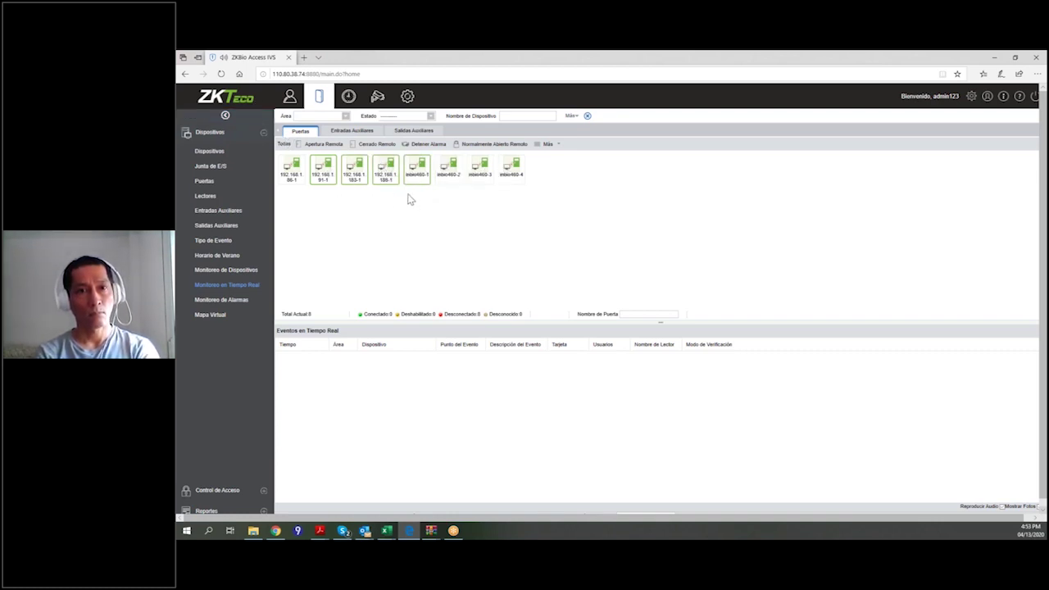
left_click(448, 168)
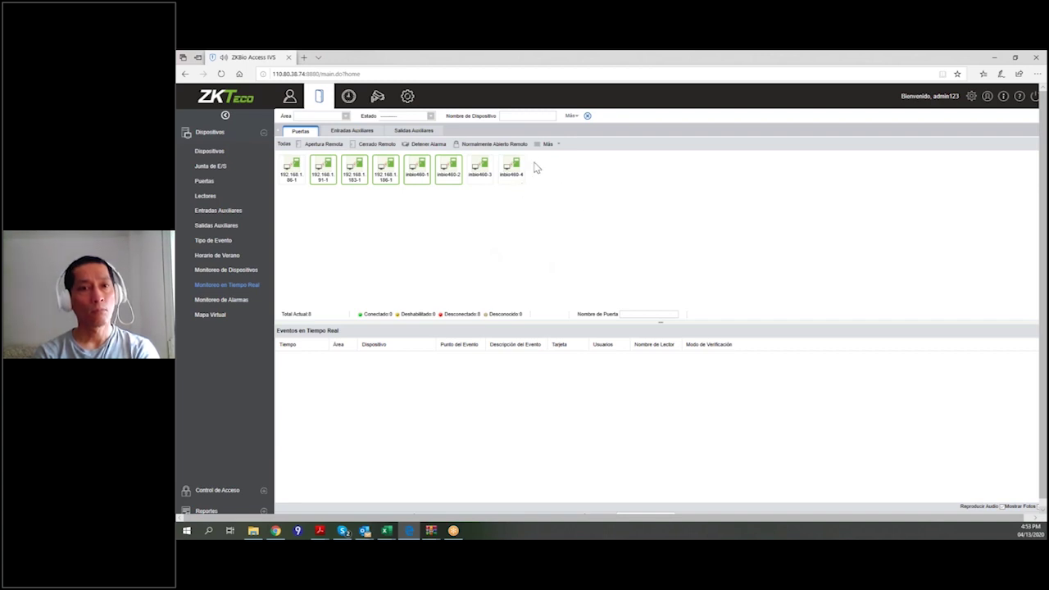
left_click(338, 130)
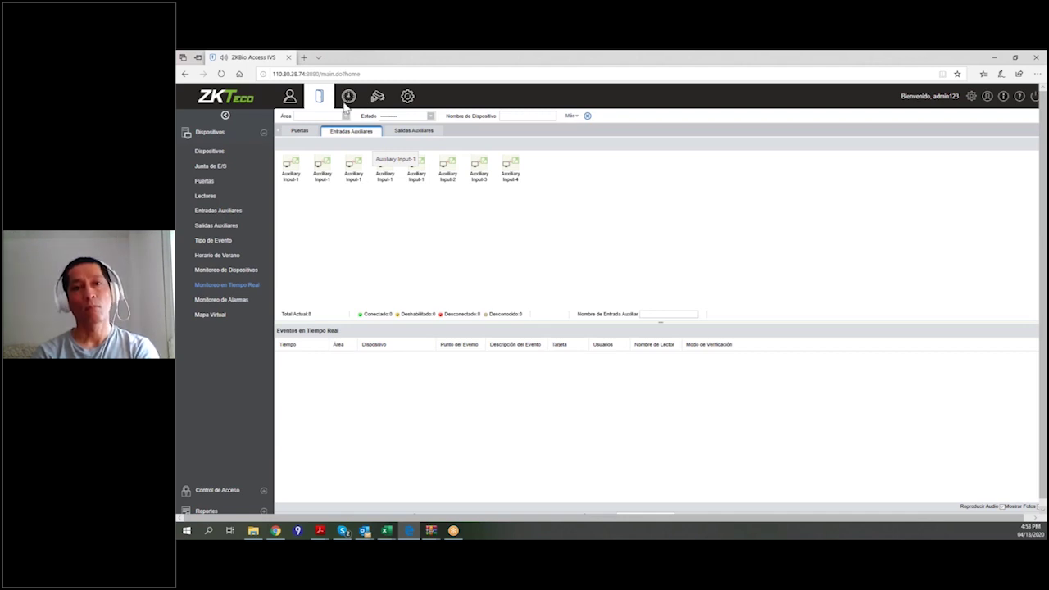
Check the four auxiliary outputs, then return to the eight door icons.
left_click(413, 131)
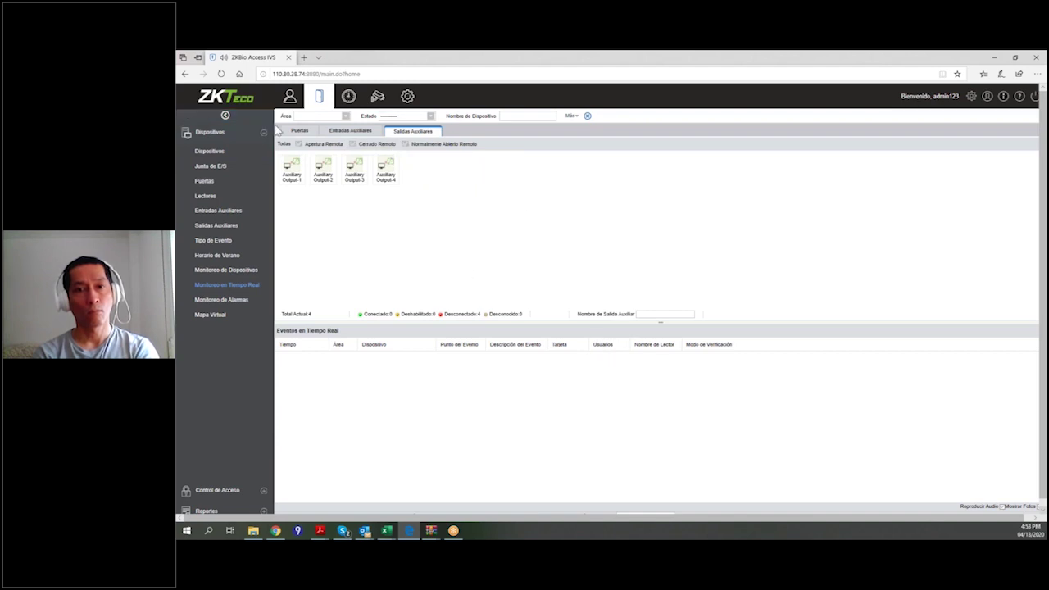
left_click(297, 131)
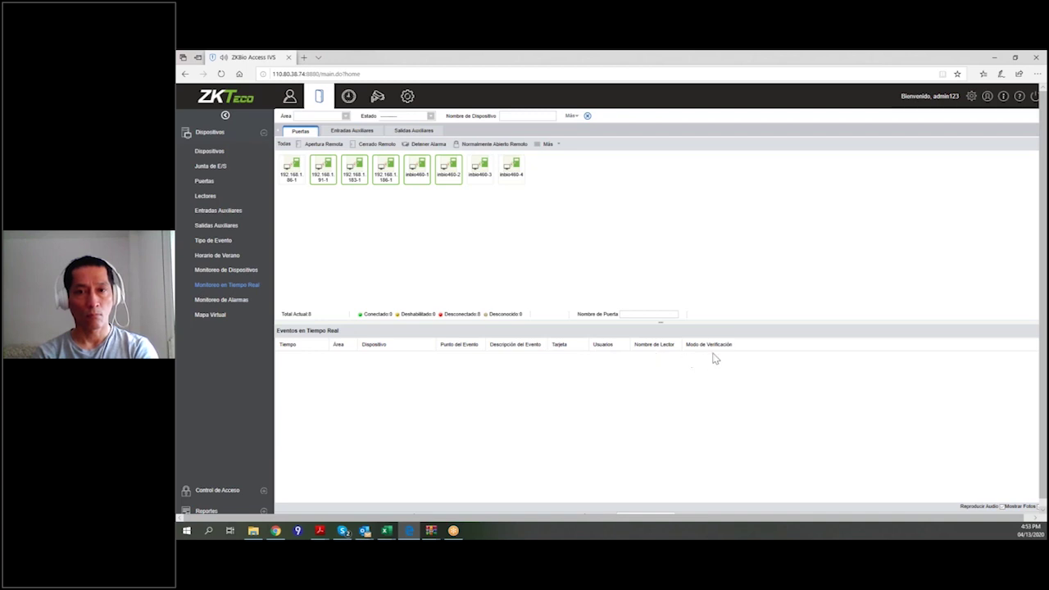
scroll(664, 417, "down", 1)
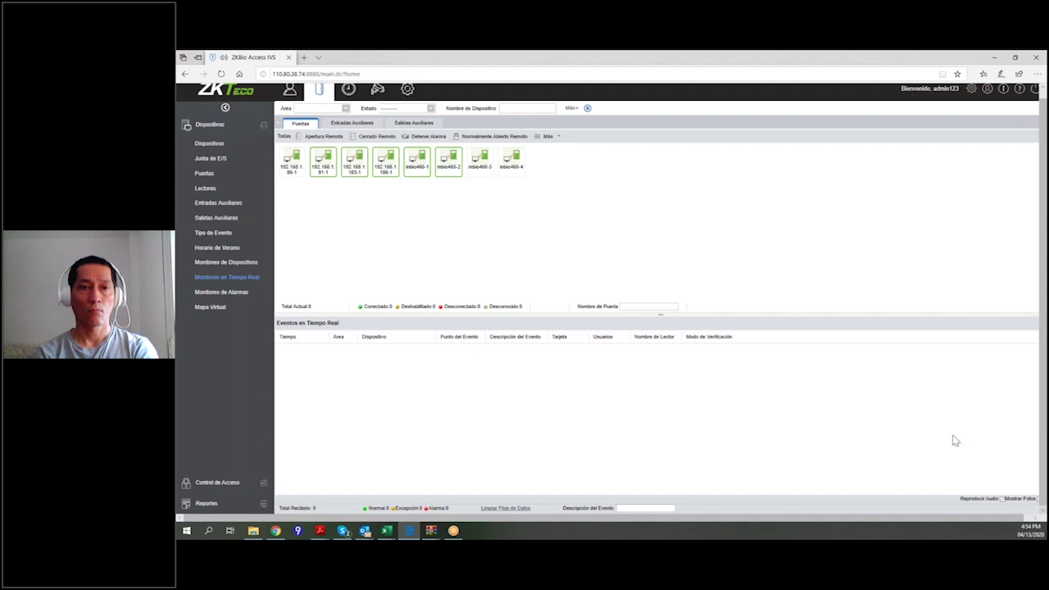
Scroll through the 99 alarm events, mostly tamper alarms, disconnections and forced doors.
left_click(229, 291)
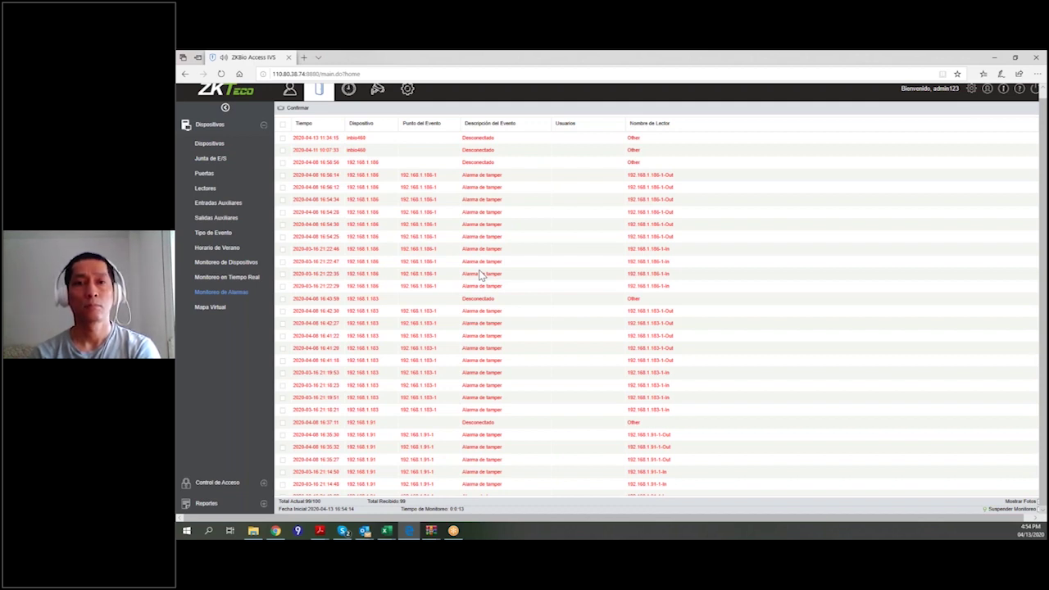
scroll(634, 361, "down", 3)
scroll(611, 330, "down", 5)
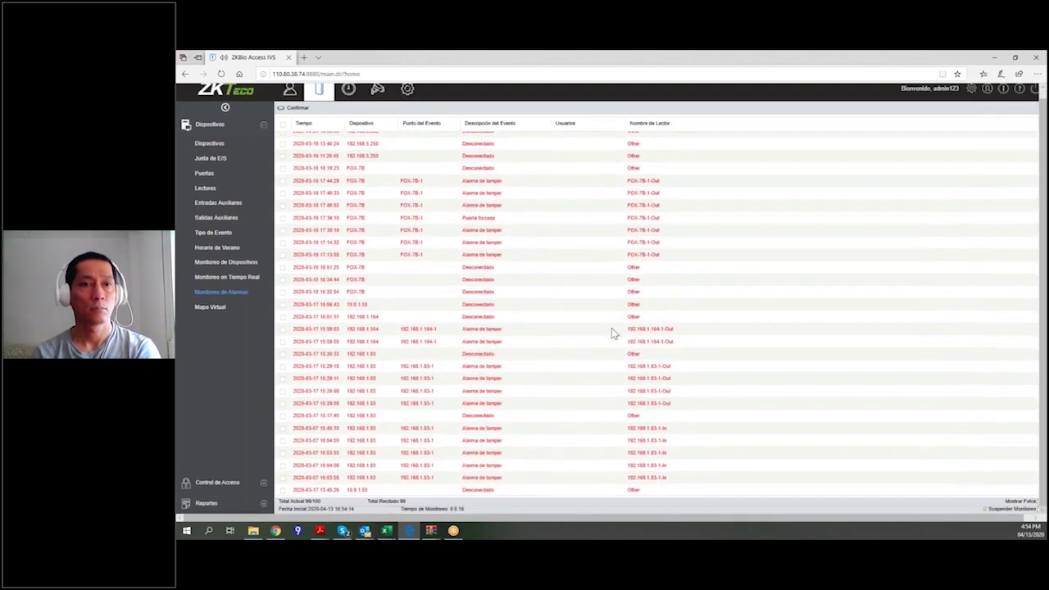
scroll(525, 346, "up", 1)
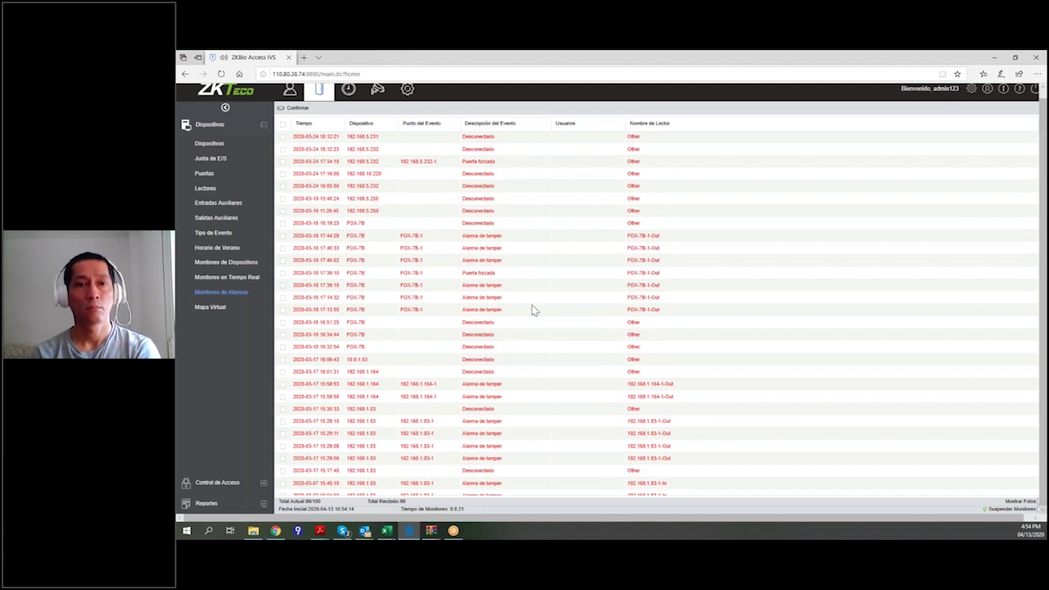
scroll(532, 310, "up", 3)
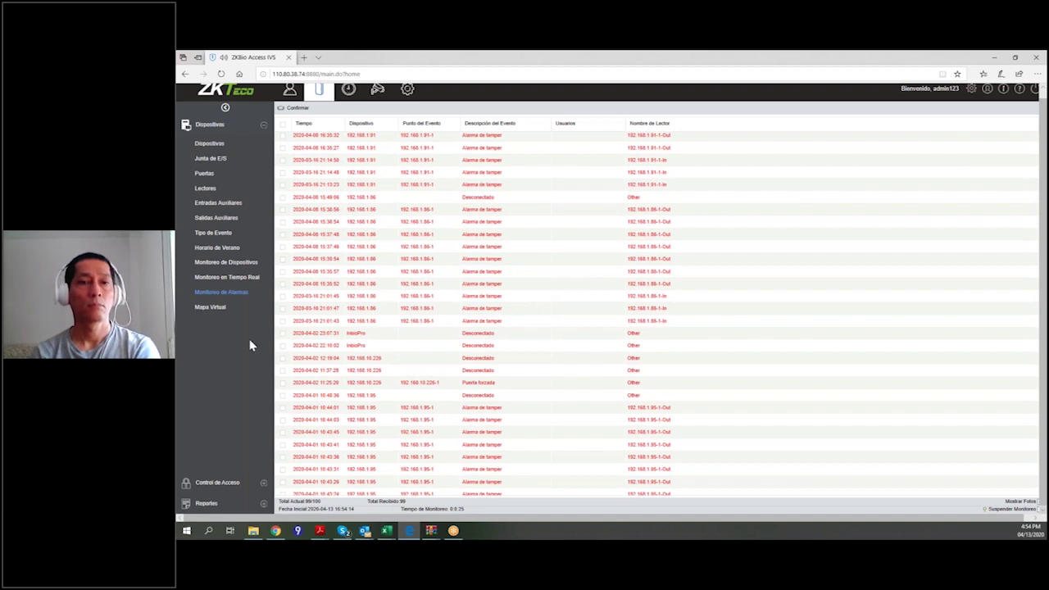
left_click(213, 308)
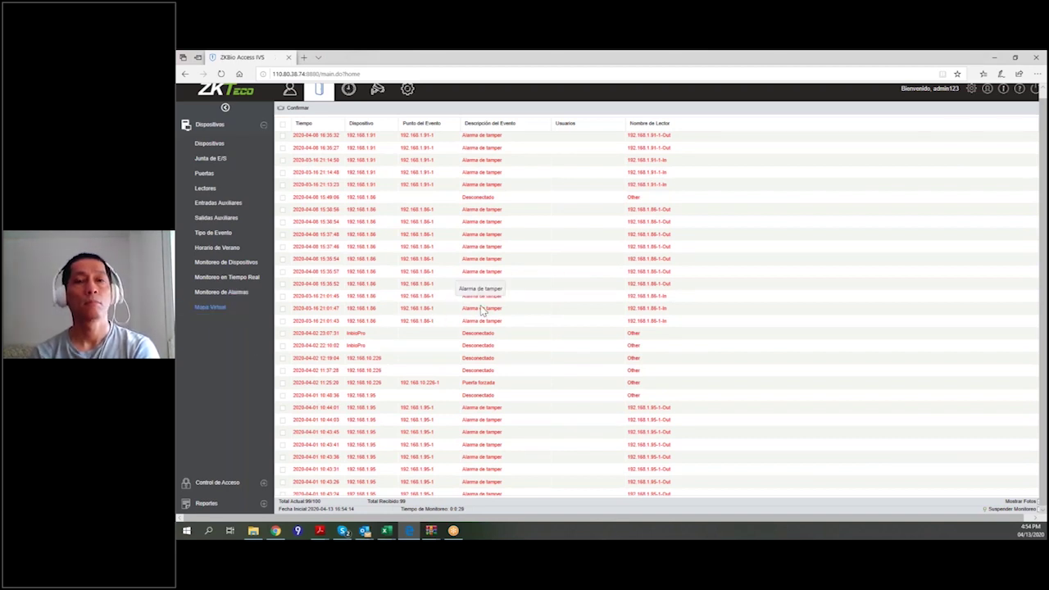
Enlarge the Room floor plan above the events table and expand the Control de Acceso menu.
left_click(218, 308)
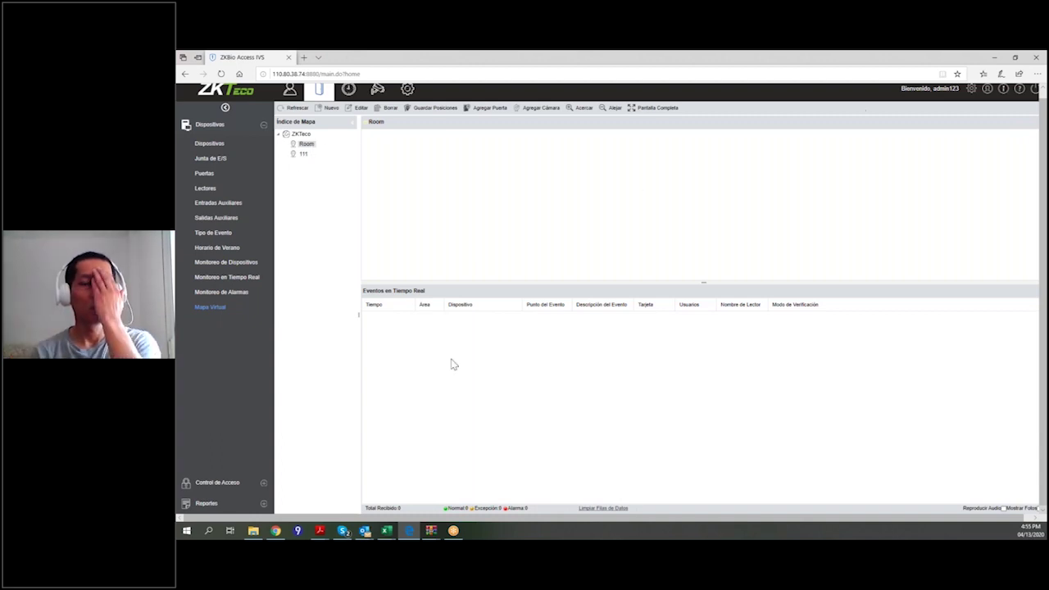
left_click_drag(439, 290, 429, 394)
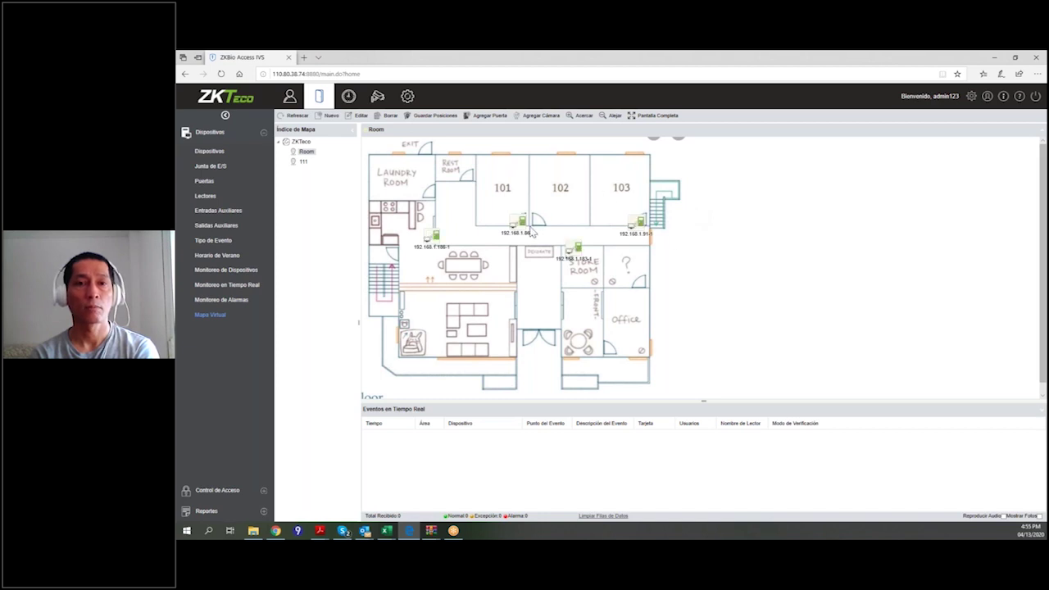
mouse_move(625, 250)
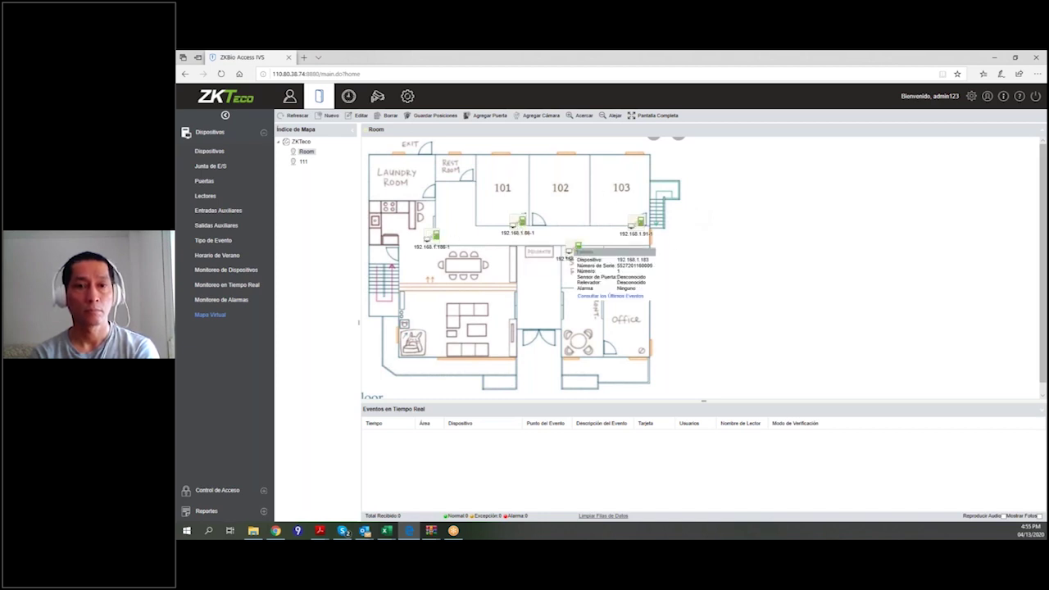
mouse_move(449, 250)
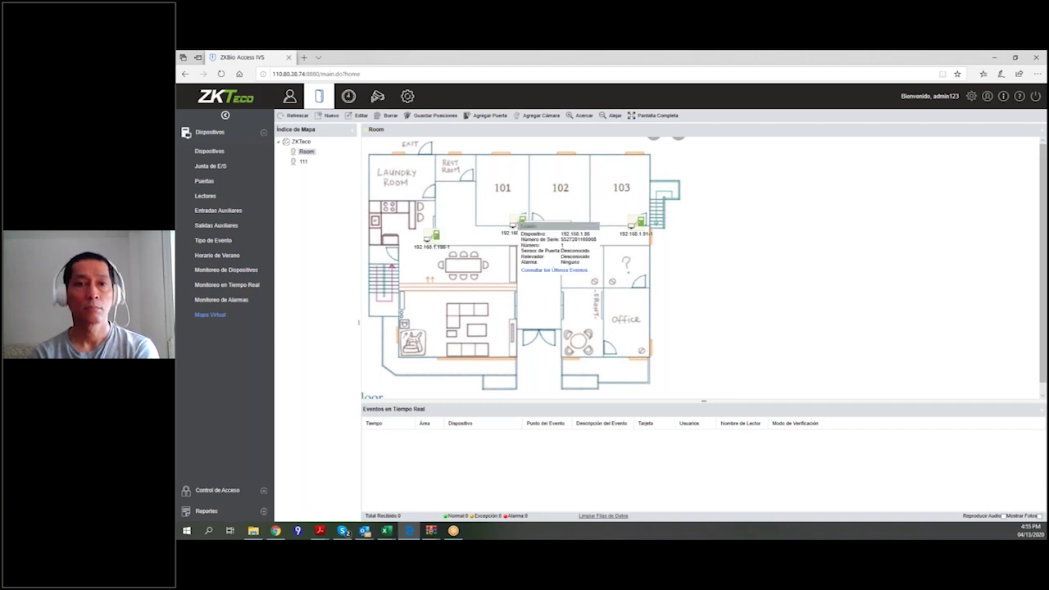
mouse_move(724, 269)
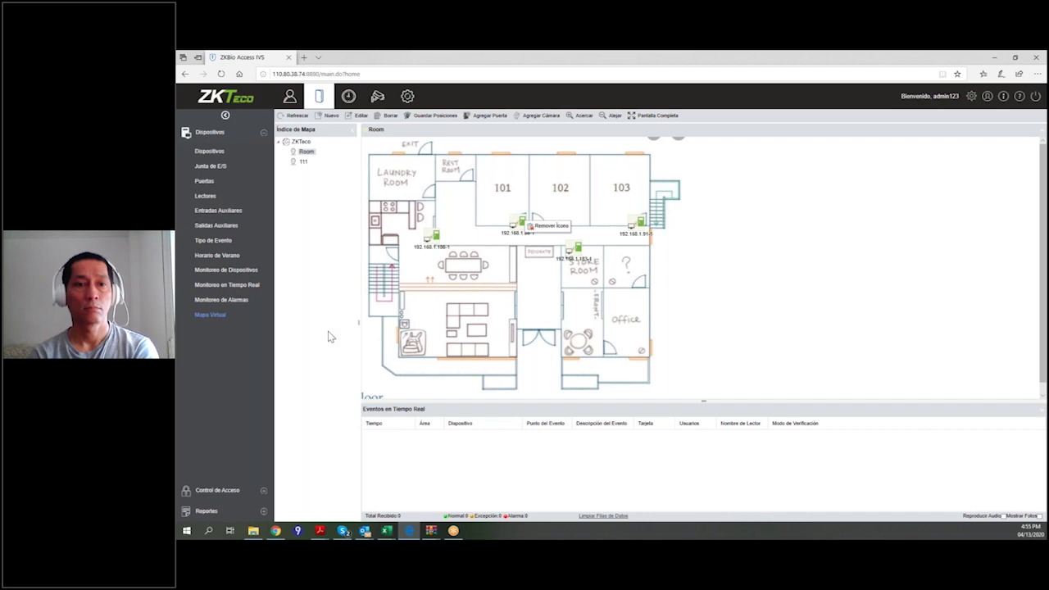
left_click(263, 492)
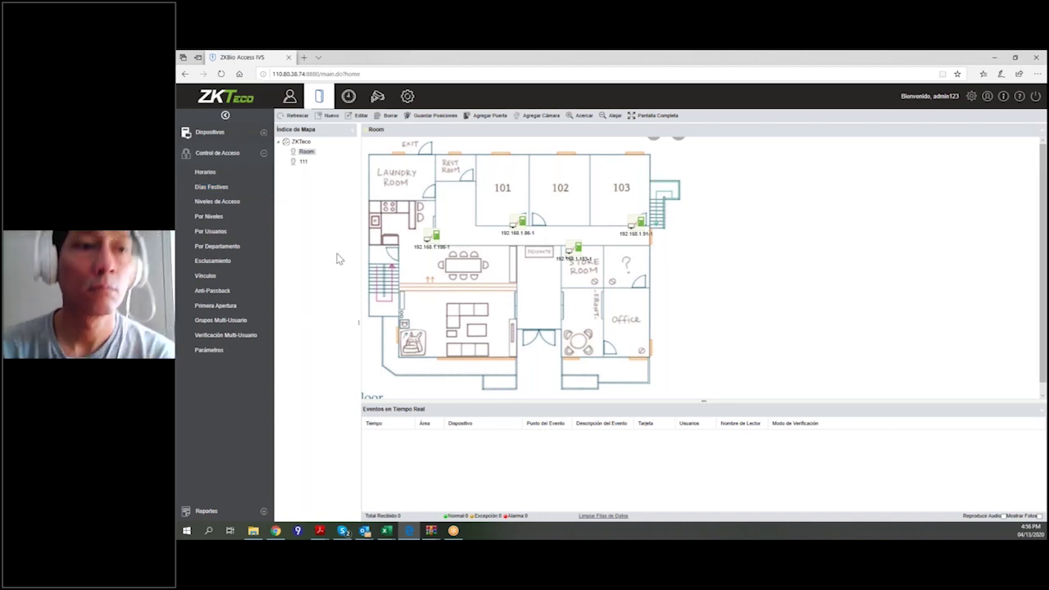
Review schedule 1's weekday hours without saving, then view the holidays list showing 23 Nisan.
left_click(211, 173)
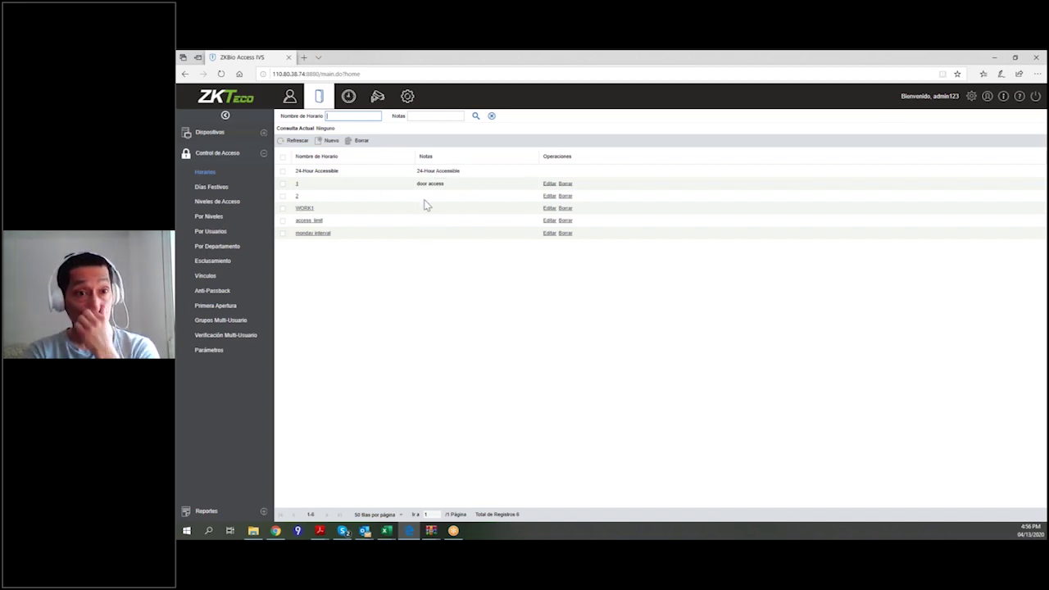
left_click(550, 186)
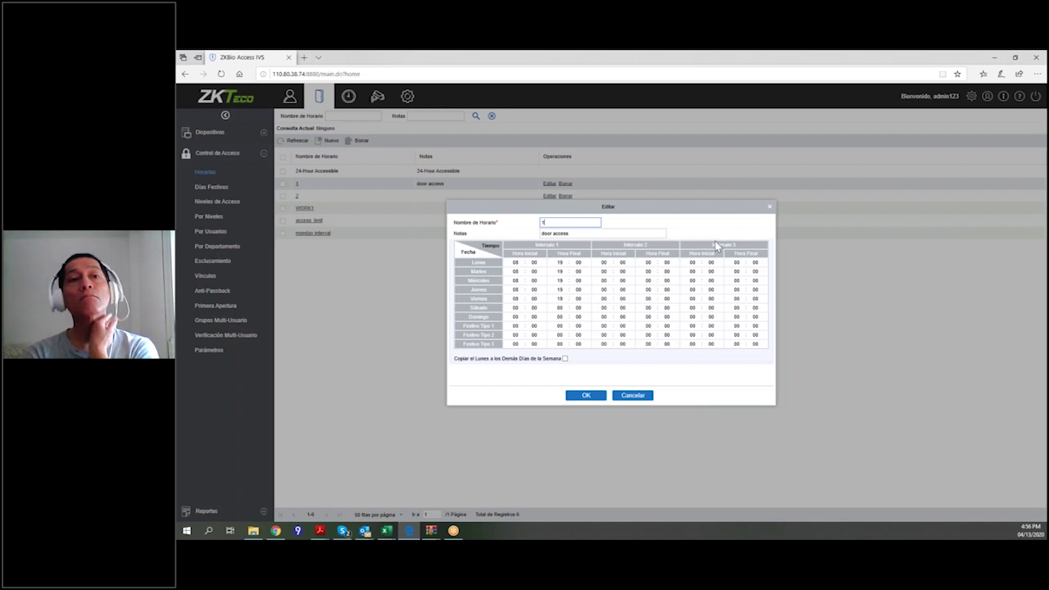
left_click(770, 208)
left_click(210, 187)
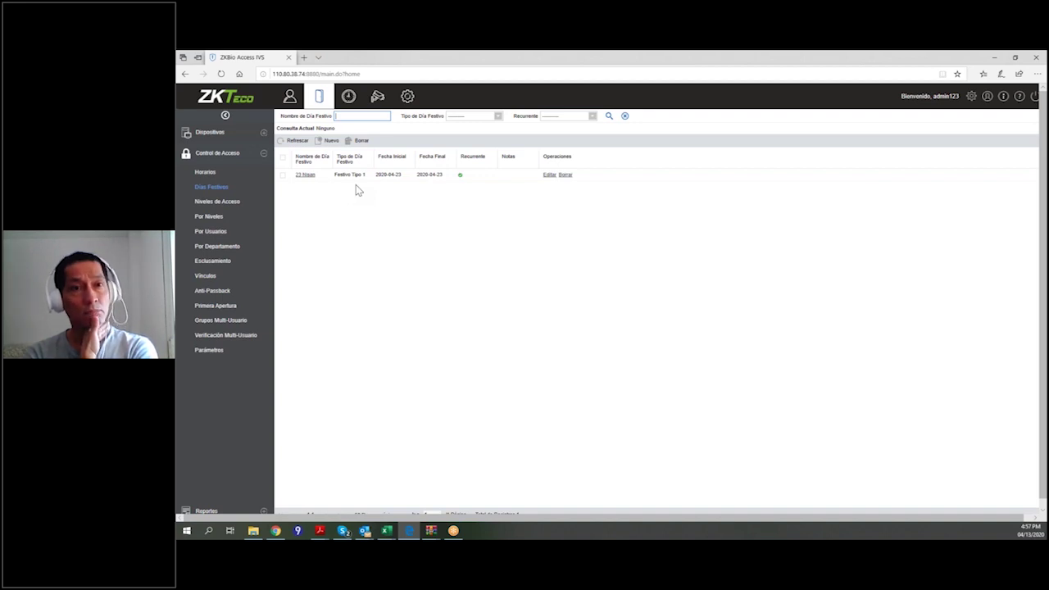
Cancel a new holiday entry so 23 Nisan stays the only holiday, then view Niveles de Acceso.
left_click(327, 141)
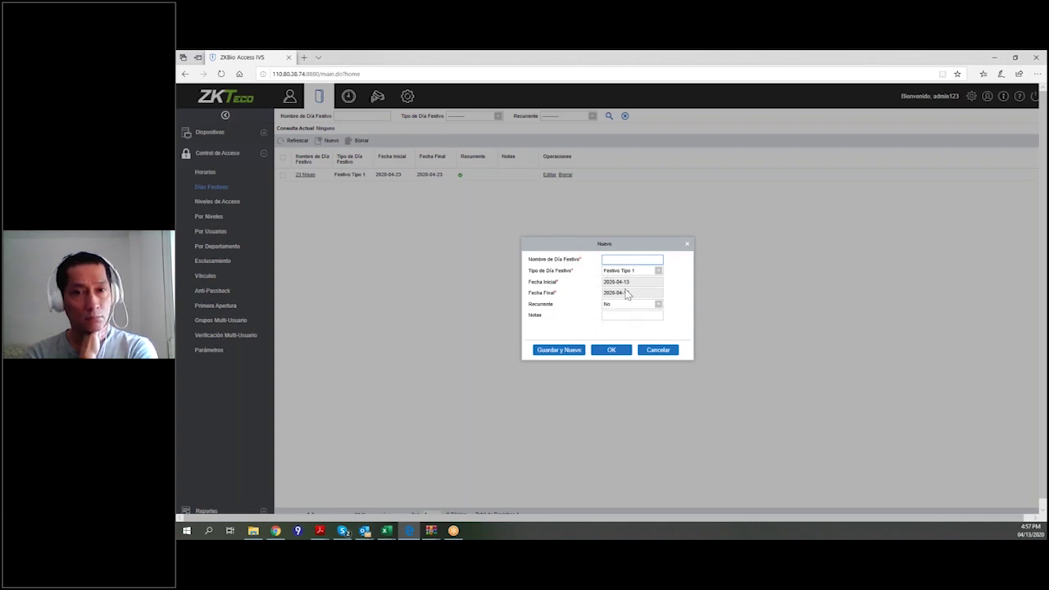
left_click(658, 349)
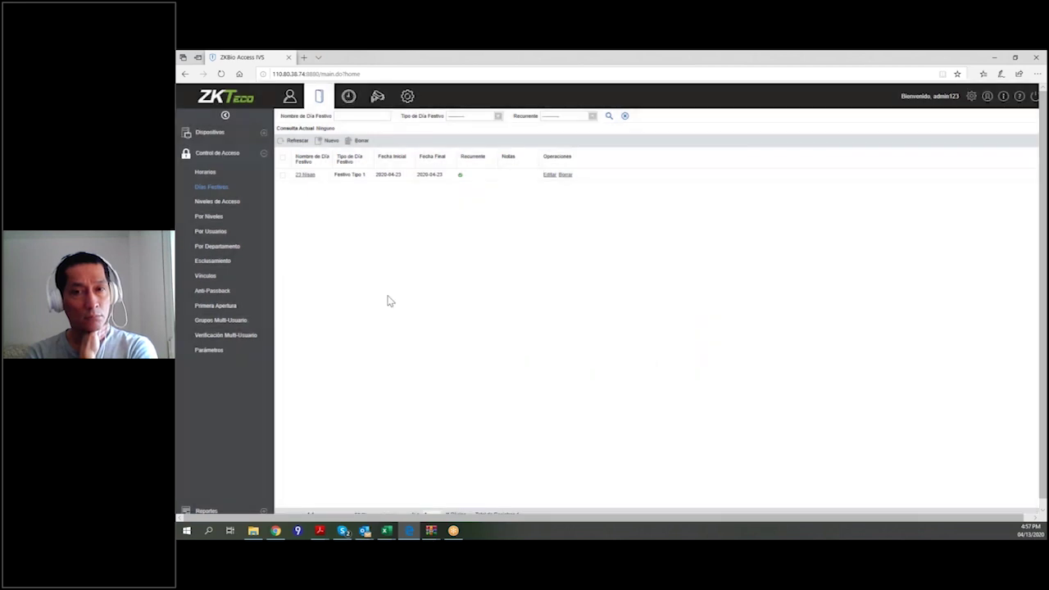
left_click(232, 205)
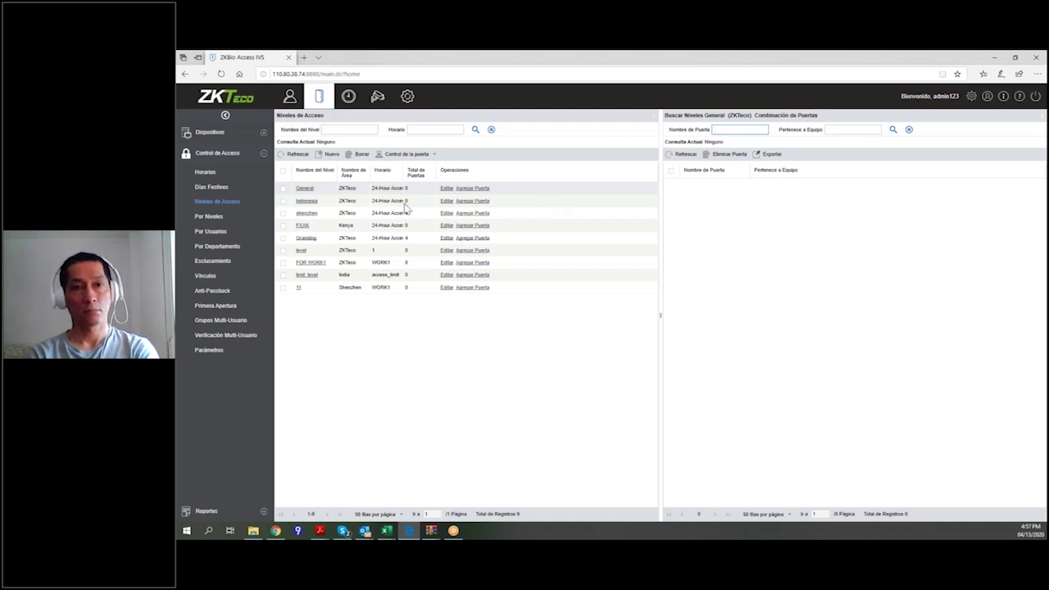
Try setting the General level's area to ZKTeco, then cancel without saving.
left_click(449, 190)
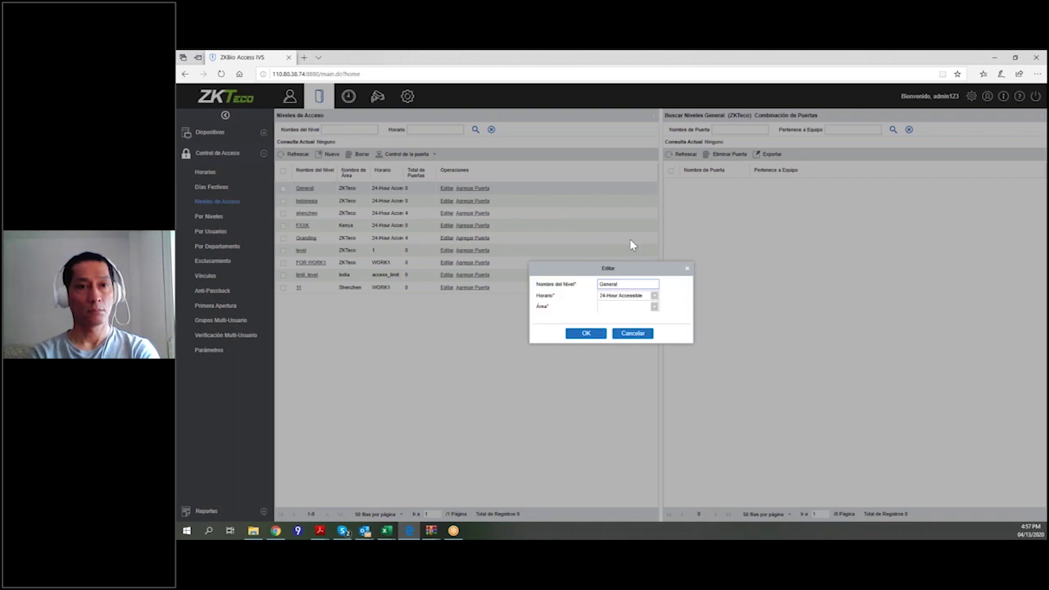
left_click(615, 306)
left_click(608, 317)
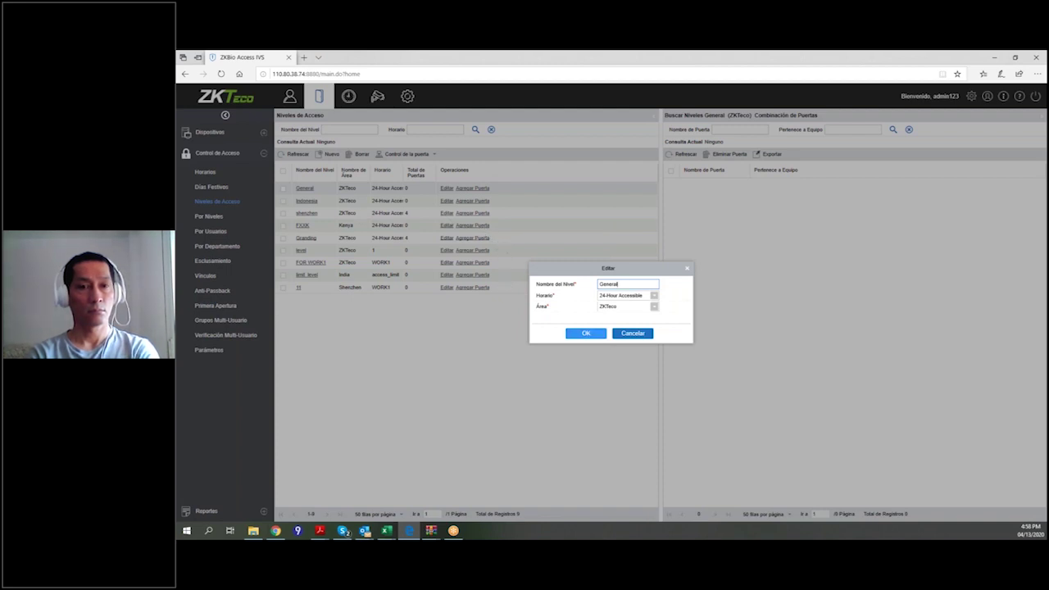
left_click(636, 334)
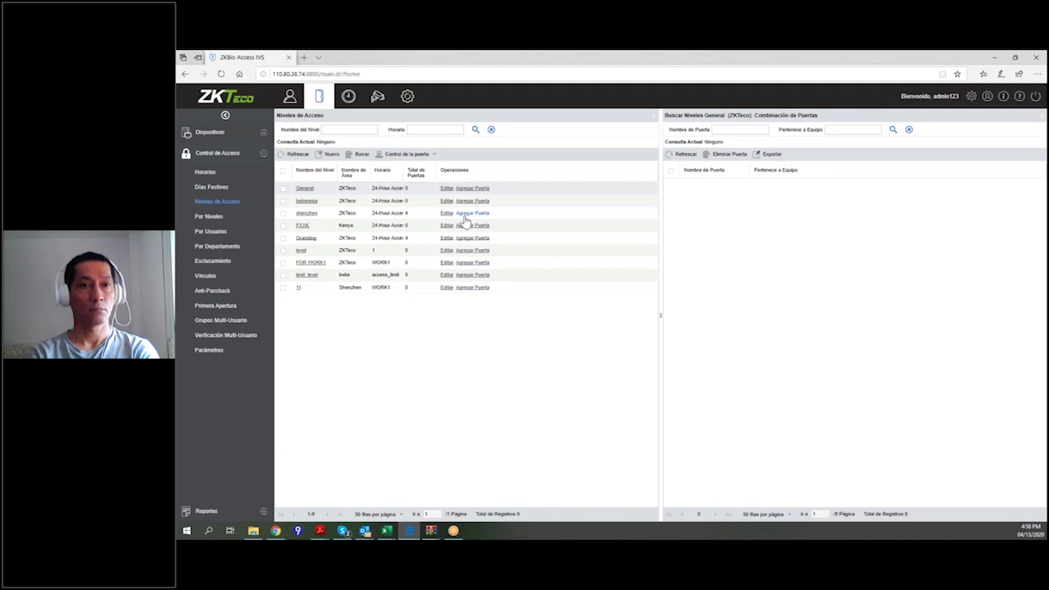
Browse access levels by level, user and department, ending on the inbio460 interlock rule.
left_click(219, 219)
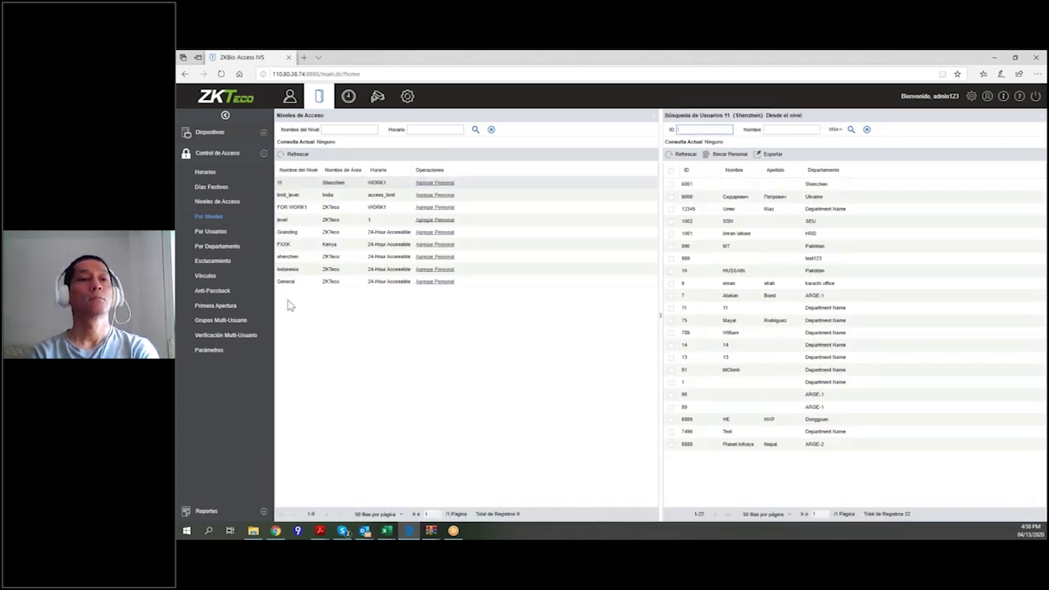
left_click(223, 234)
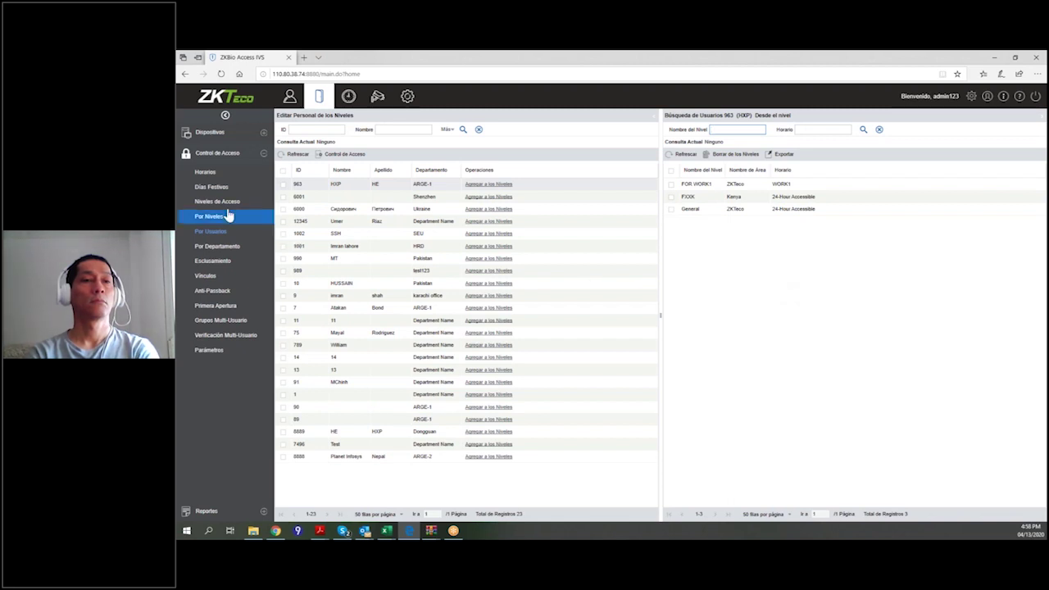
left_click(242, 252)
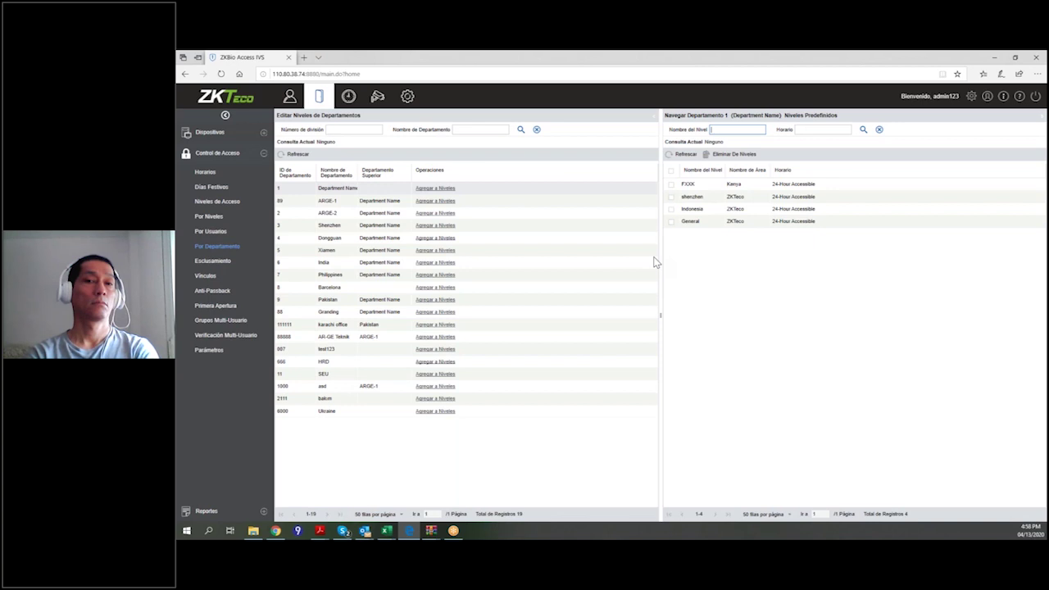
left_click(213, 263)
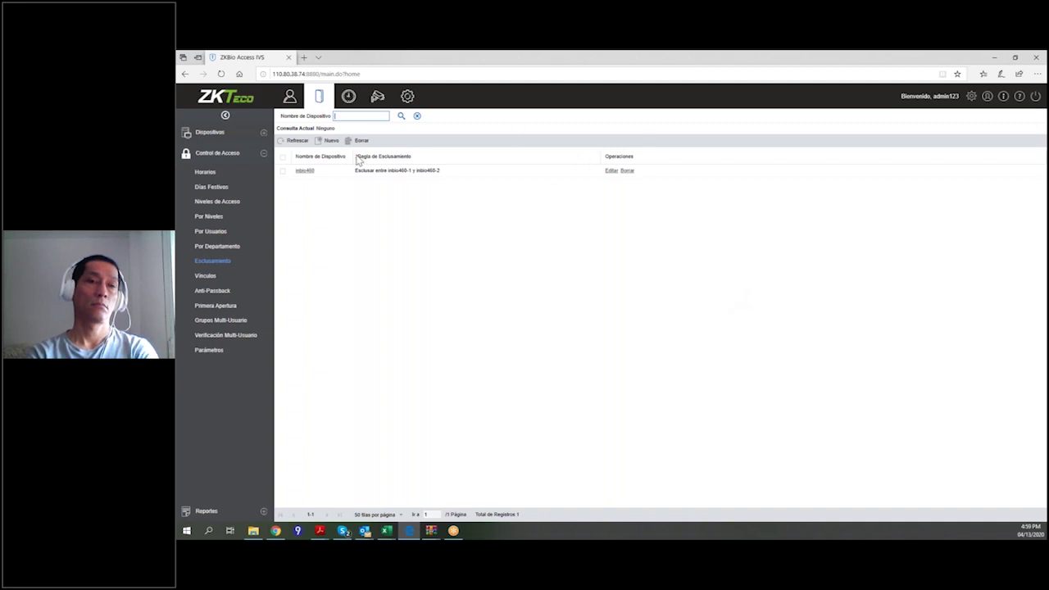
left_click(613, 172)
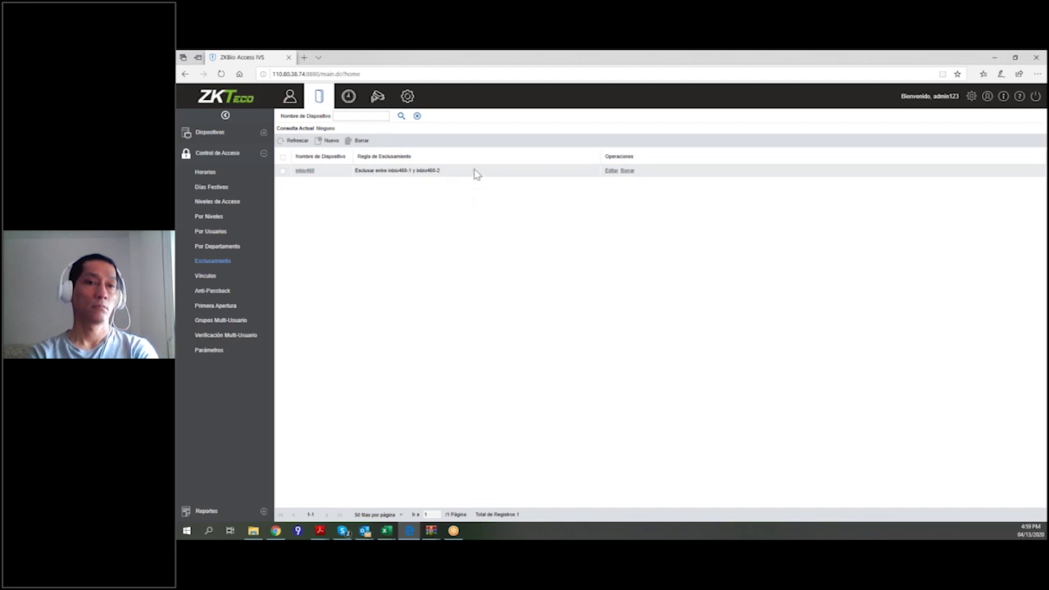
left_click(609, 171)
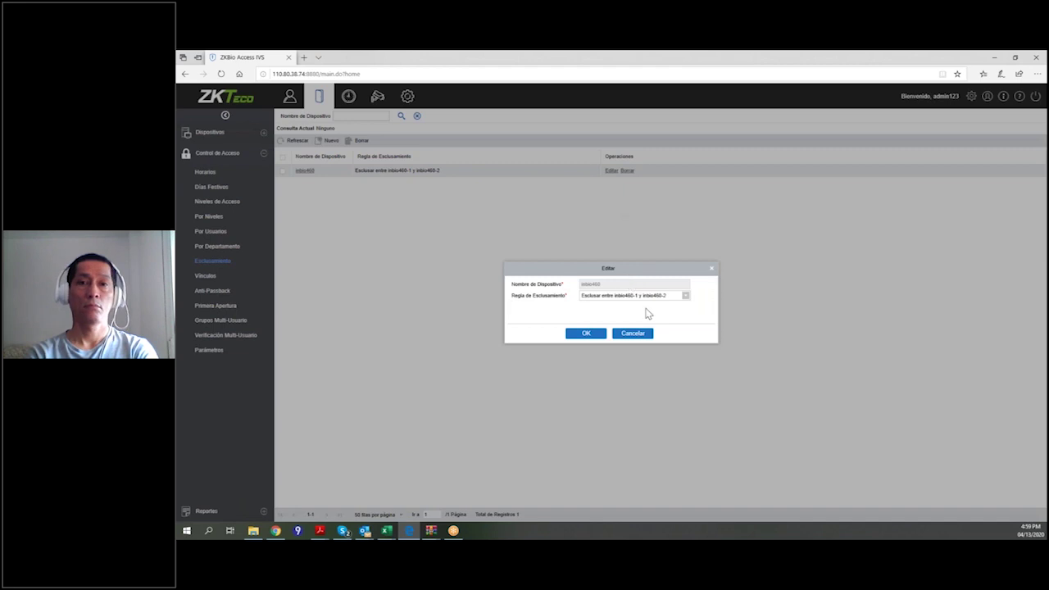
left_click(682, 300)
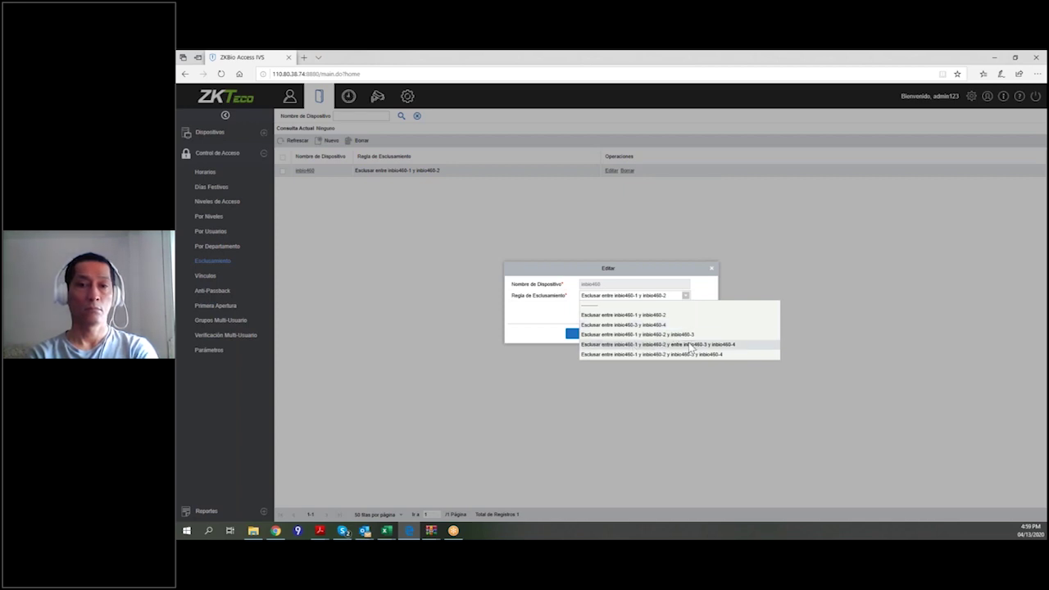
left_click(834, 300)
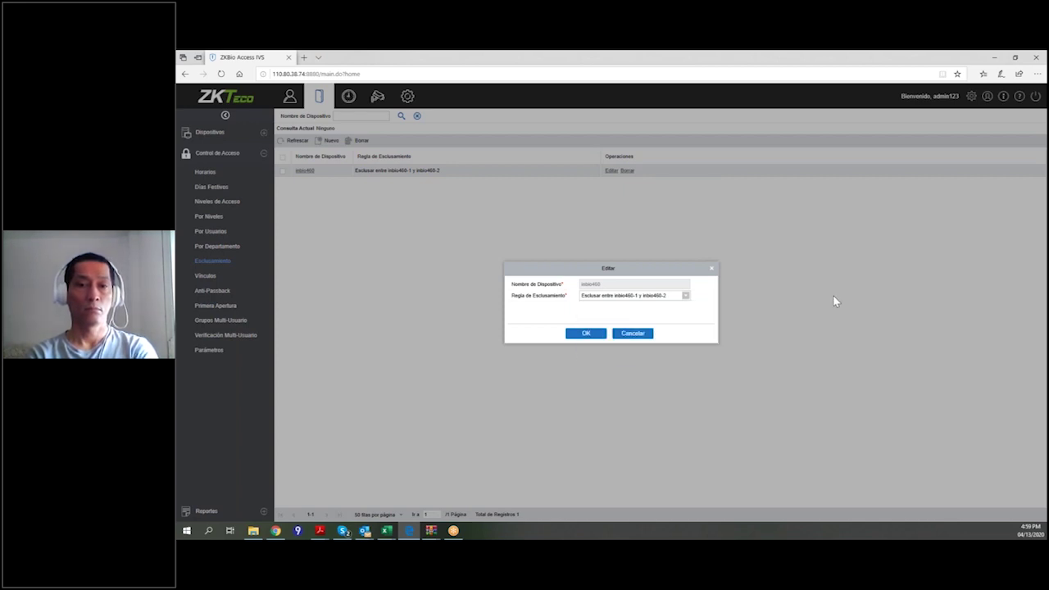
left_click(639, 336)
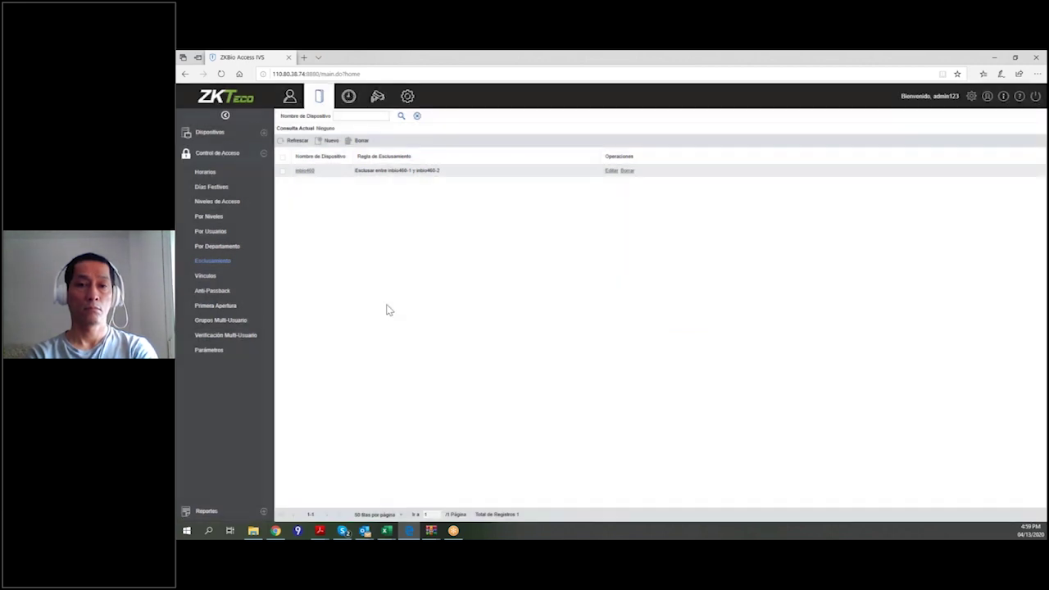
Browse a new linkage's output, video and email options, cancel it, and view Anti-Passback.
left_click(223, 280)
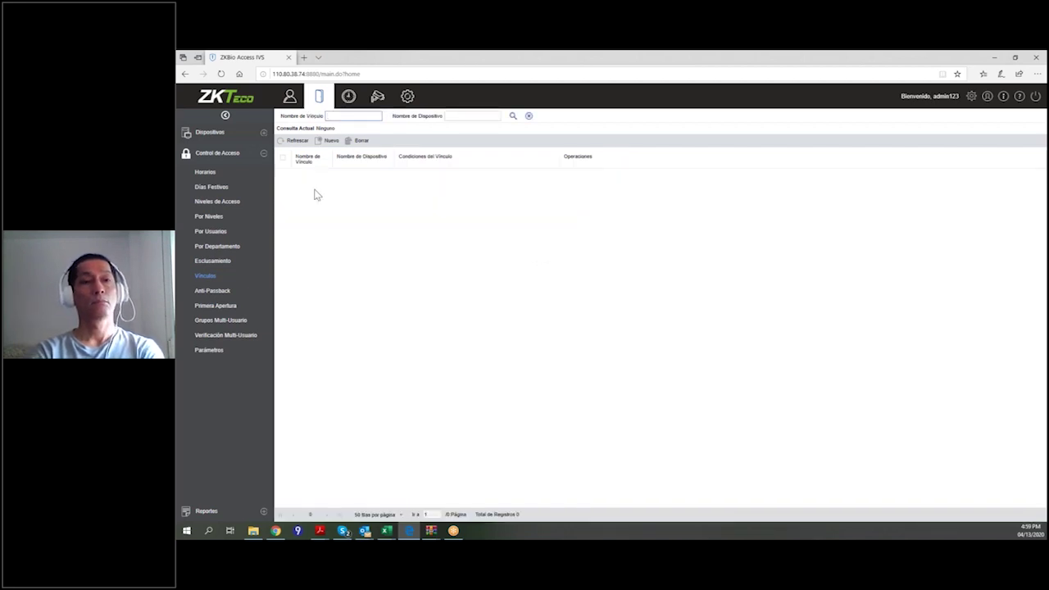
left_click(345, 141)
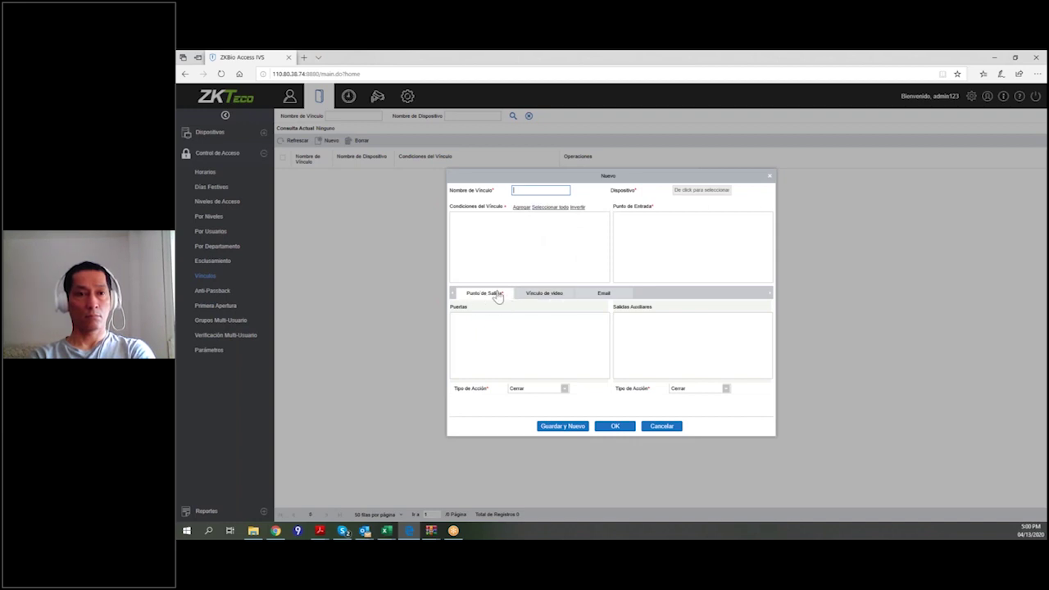
left_click(538, 296)
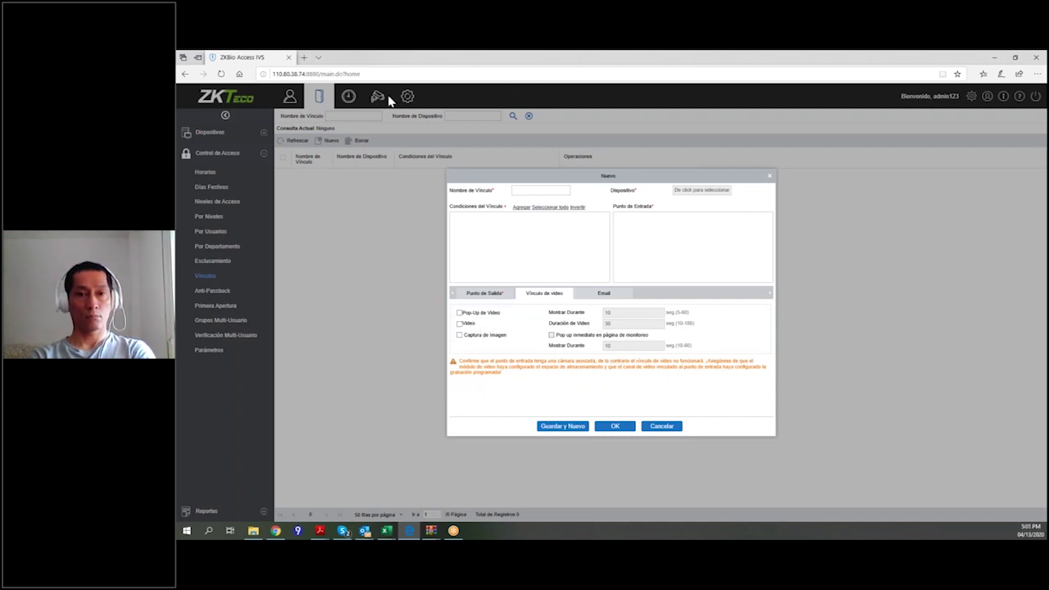
left_click(605, 295)
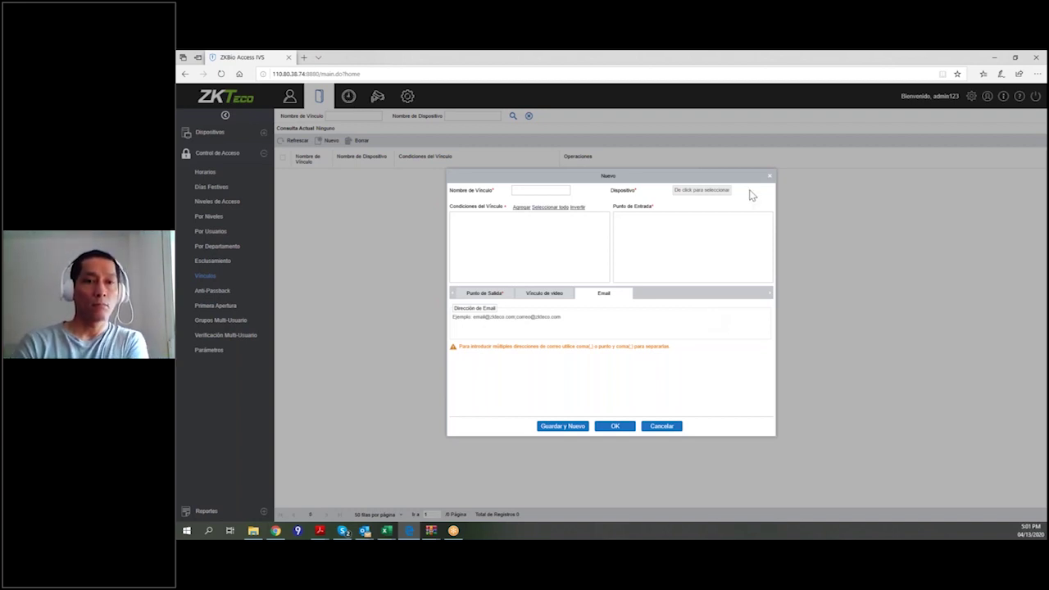
left_click(647, 426)
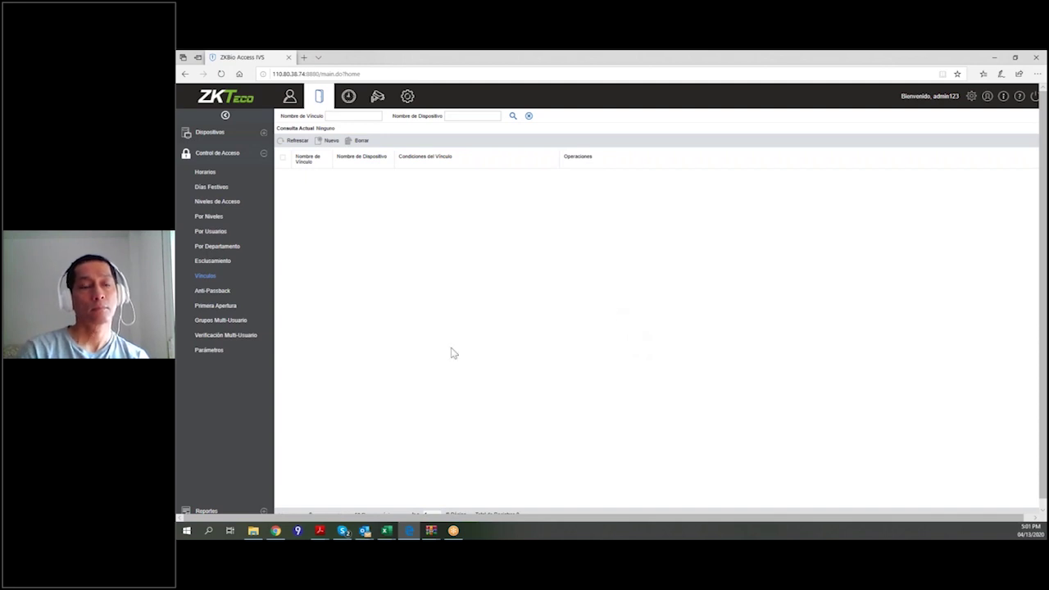
left_click(212, 290)
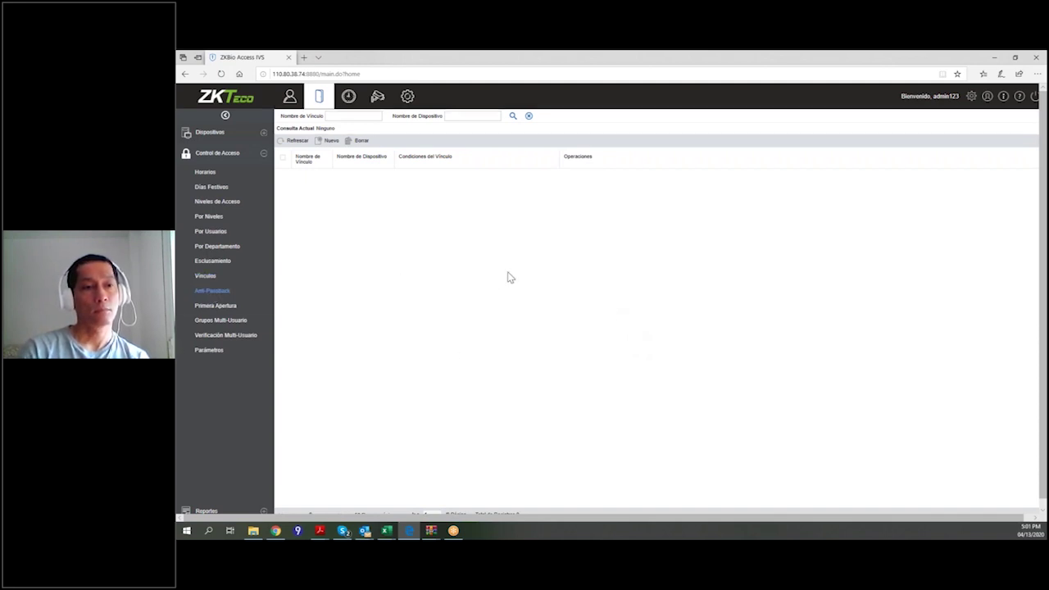
Start a new anti-passback rule and select device inbio460 for it.
left_click(329, 140)
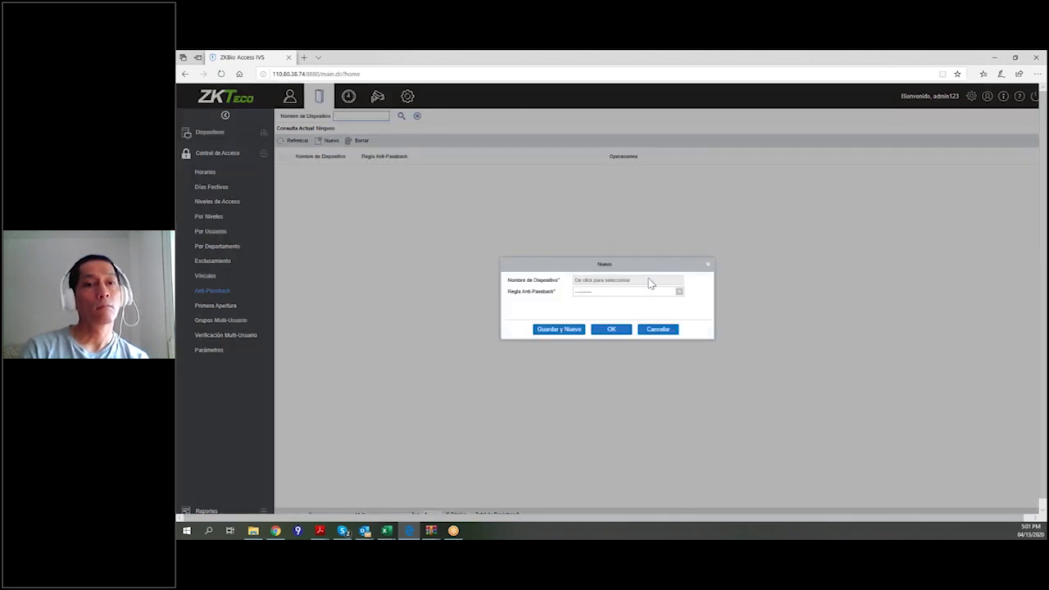
left_click(643, 283)
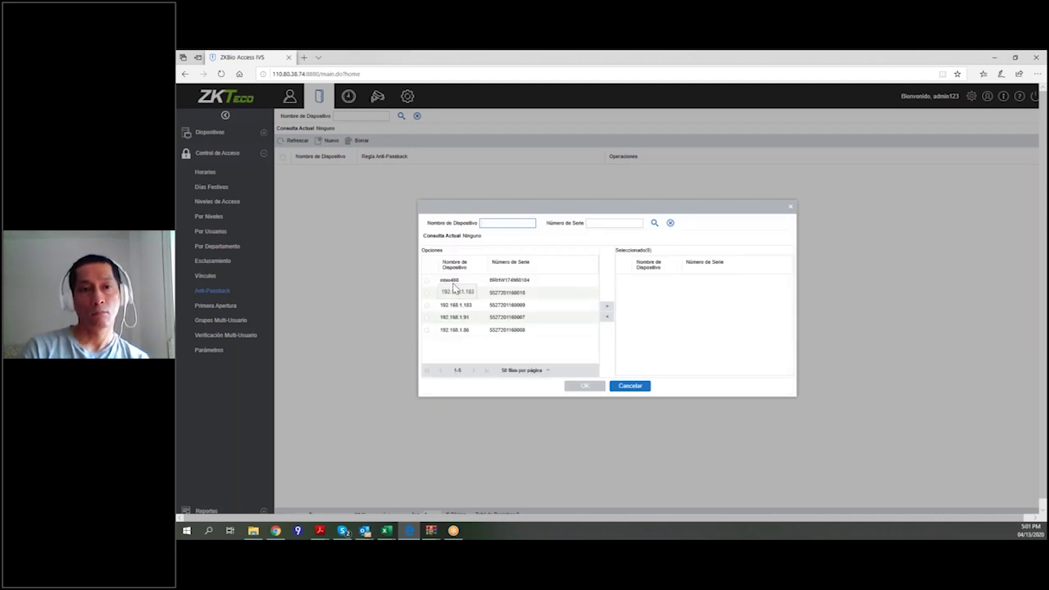
left_click(453, 282)
left_click(609, 310)
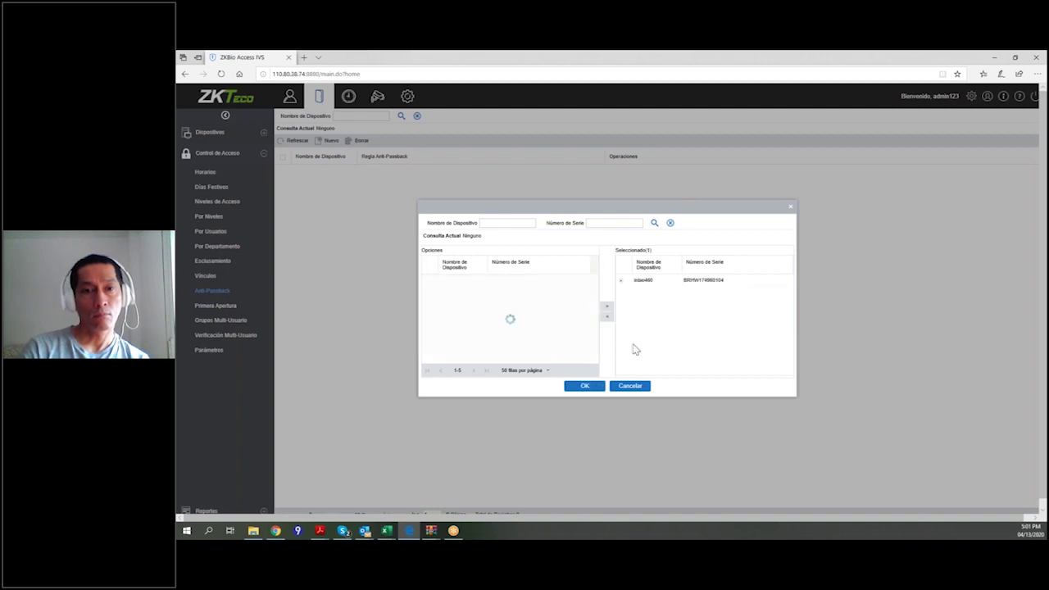
left_click(603, 386)
Look at the anti-passback rule options, then discard the rule and go to Primera Apertura.
left_click(678, 293)
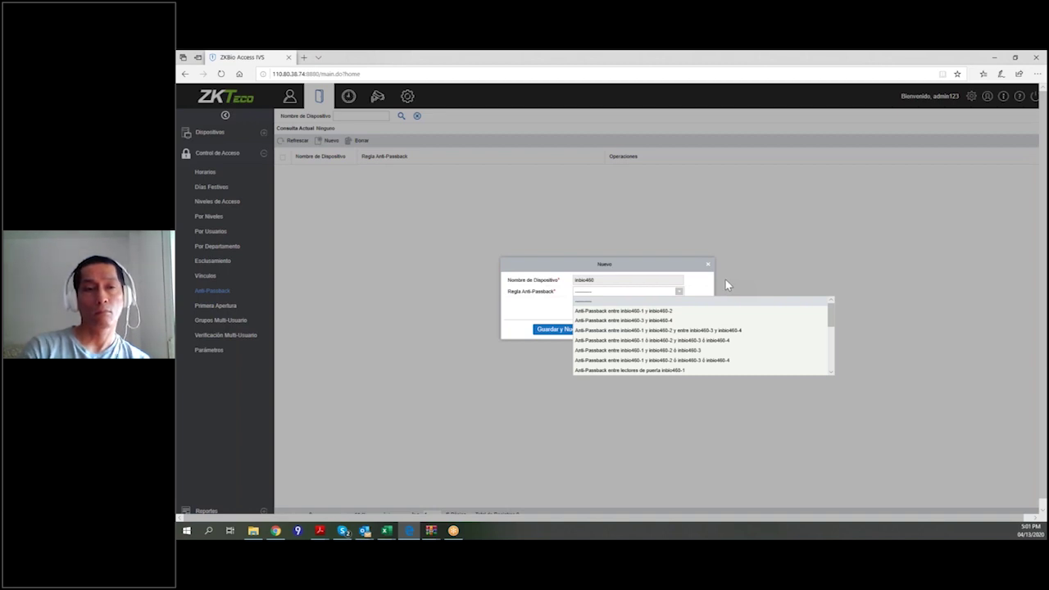
left_click(778, 263)
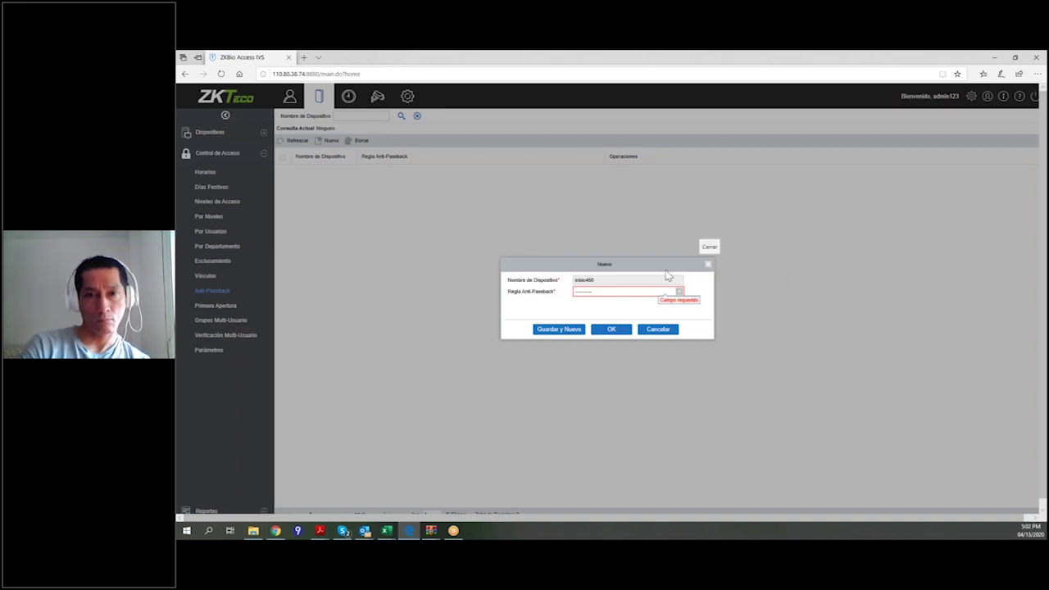
left_click(708, 266)
left_click(201, 308)
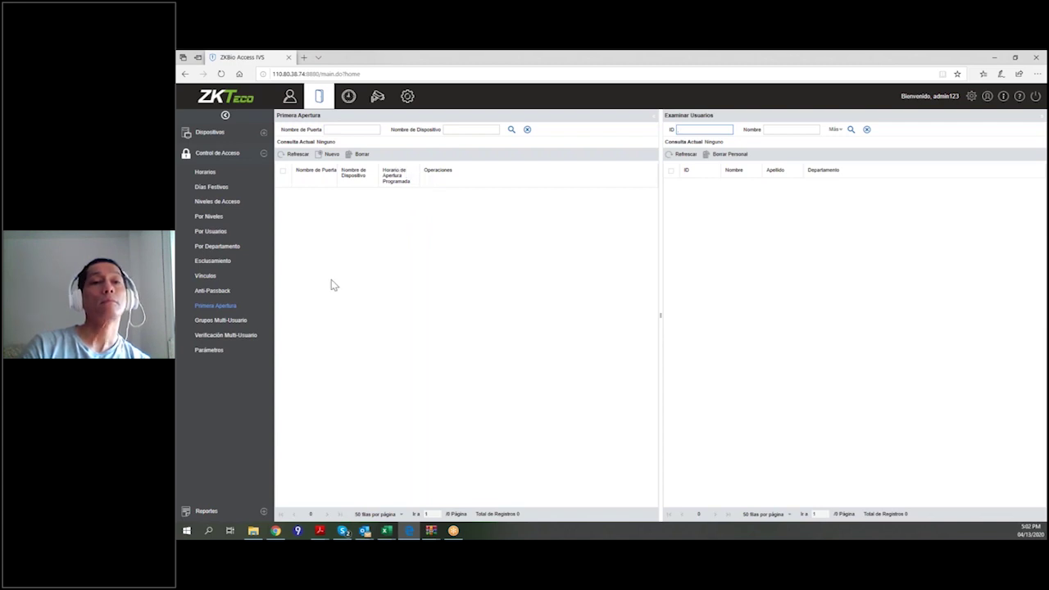
View the 12 multi-user groups, then the empty multi-user verification list.
left_click(222, 321)
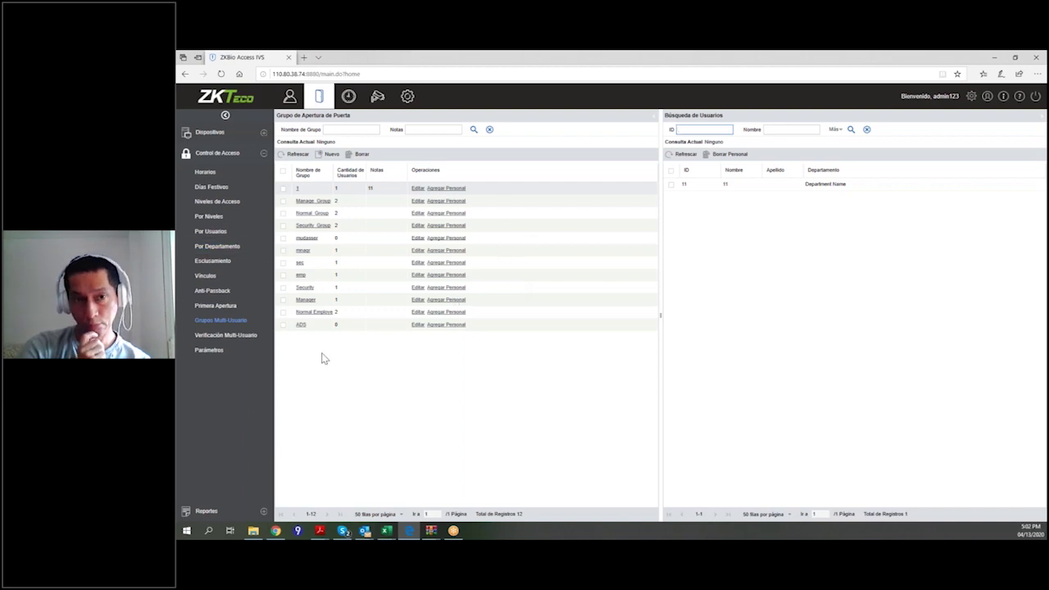
left_click(241, 335)
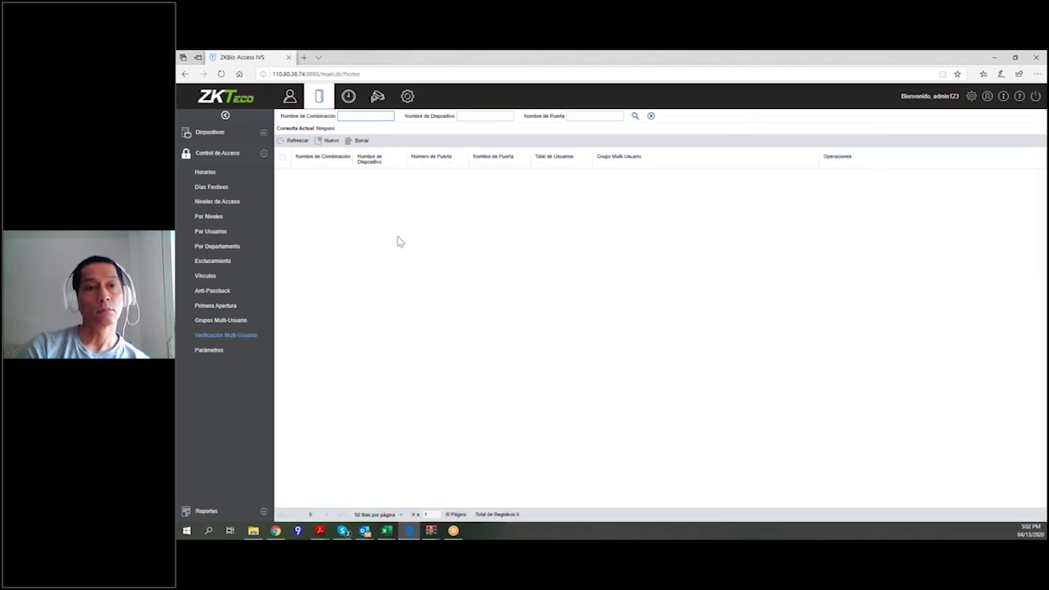
Cancel a new multi-user combination and view the Parámetros page with 140 px photo height.
left_click(336, 141)
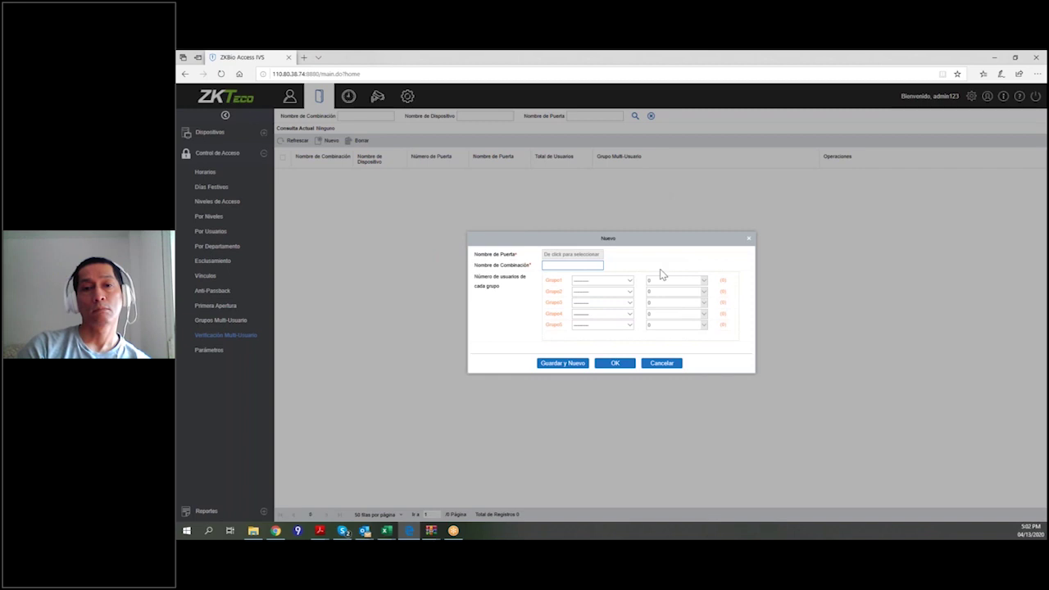
left_click(665, 364)
left_click(229, 353)
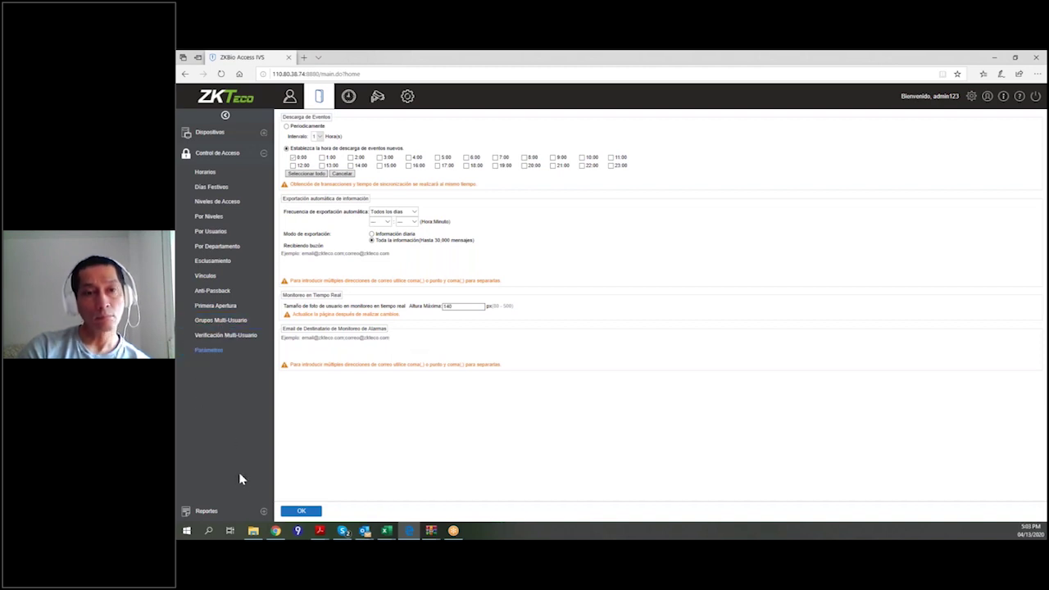
Open the Todos los Eventos report under Reportes, listing 556 access events.
left_click(262, 512)
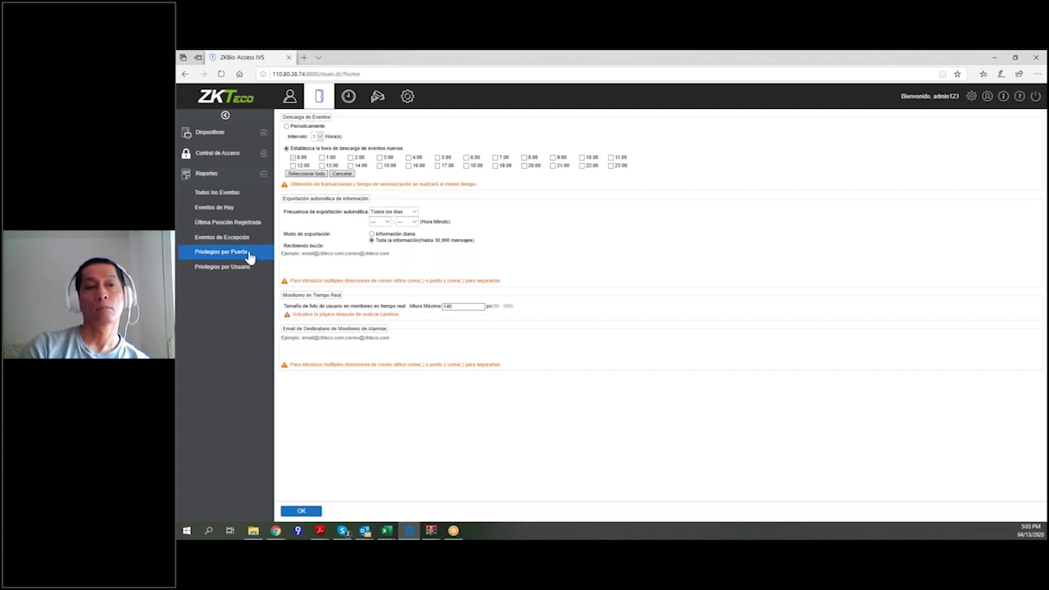
left_click(242, 200)
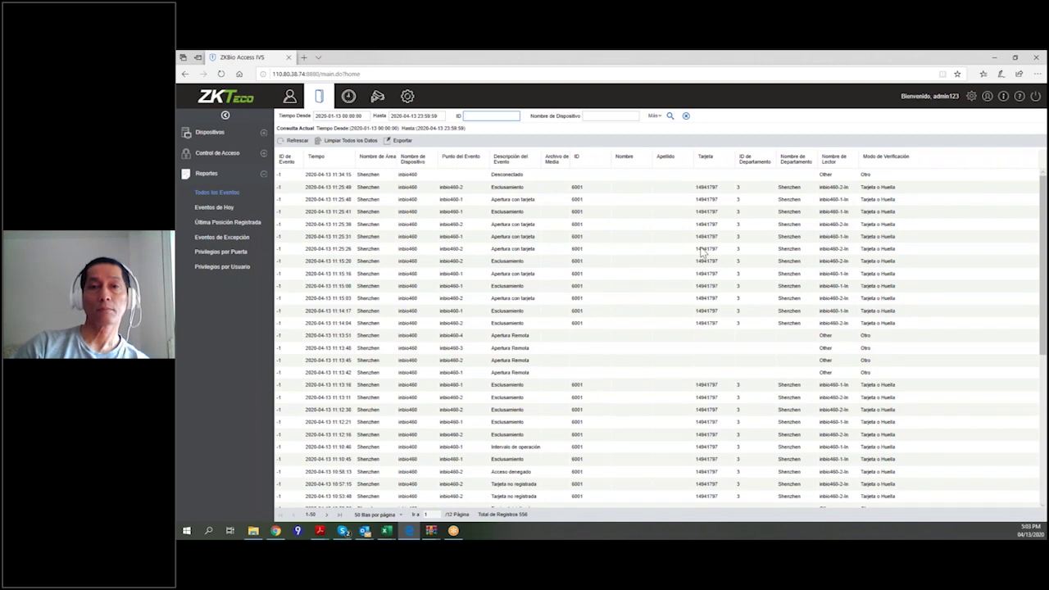
Browse all events, filter to today's 22 events, then show the Eventos de Excepción report.
scroll(564, 307, "down", 3)
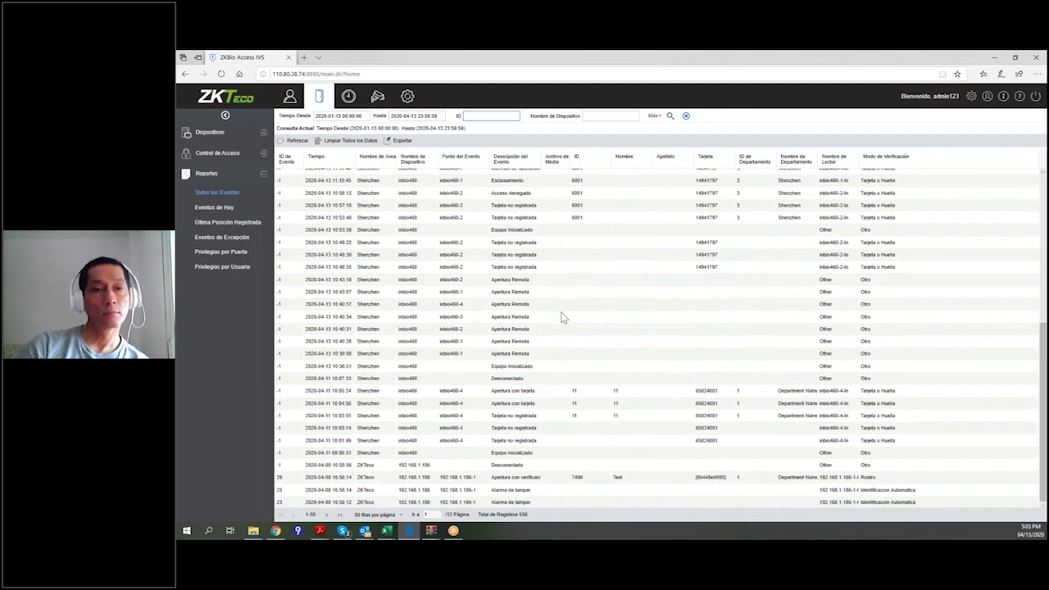
scroll(638, 275, "up", 3)
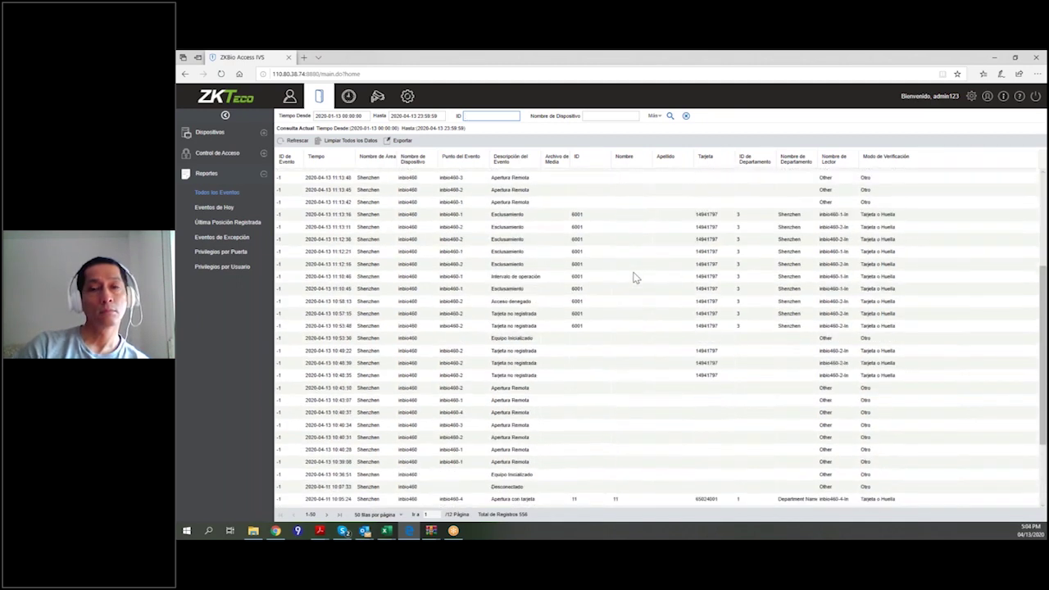
scroll(635, 277, "up", 2)
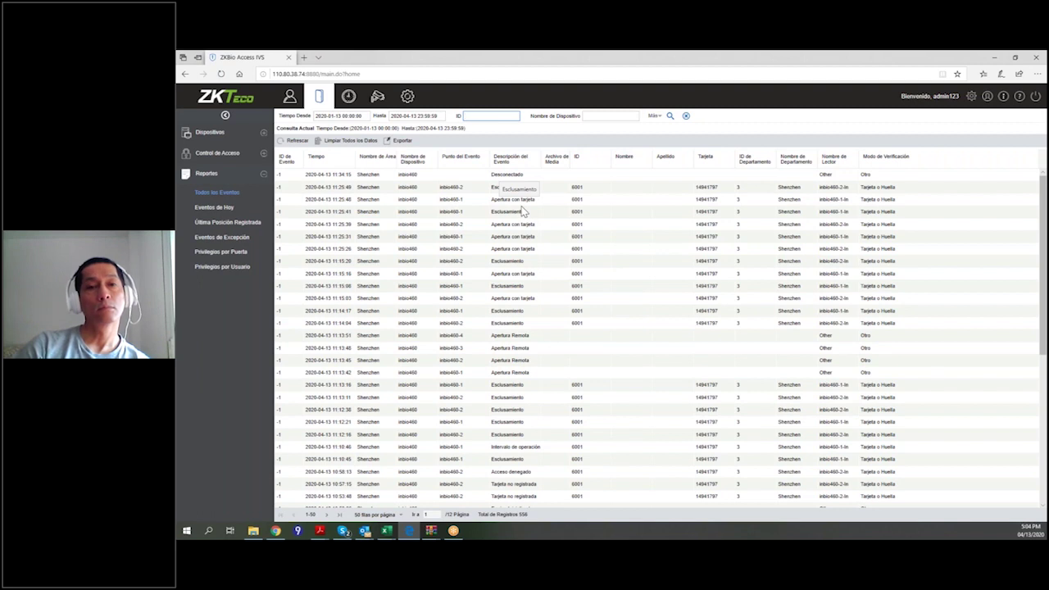
left_click(215, 207)
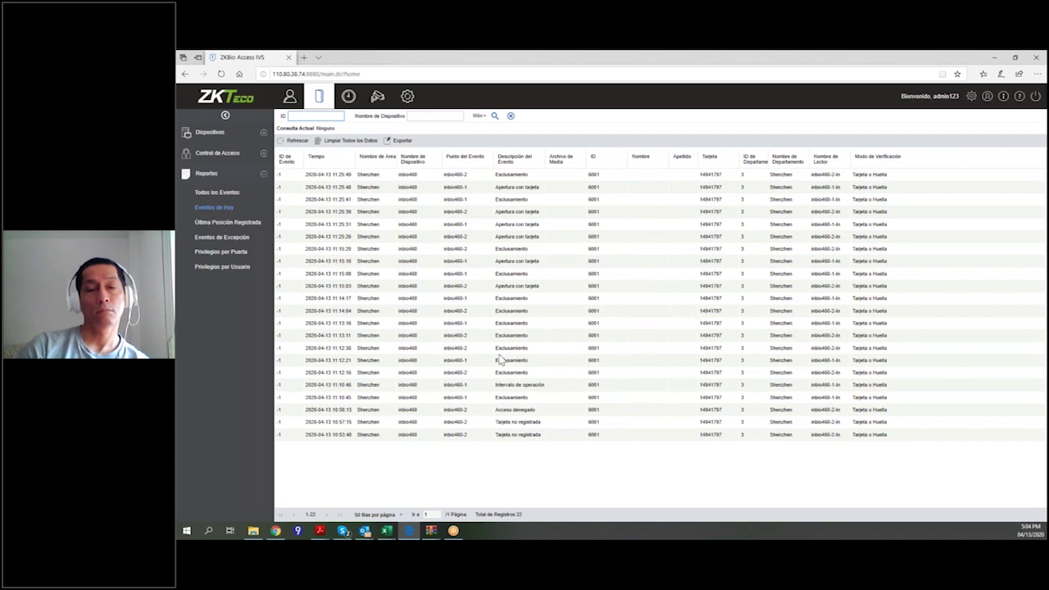
left_click(243, 241)
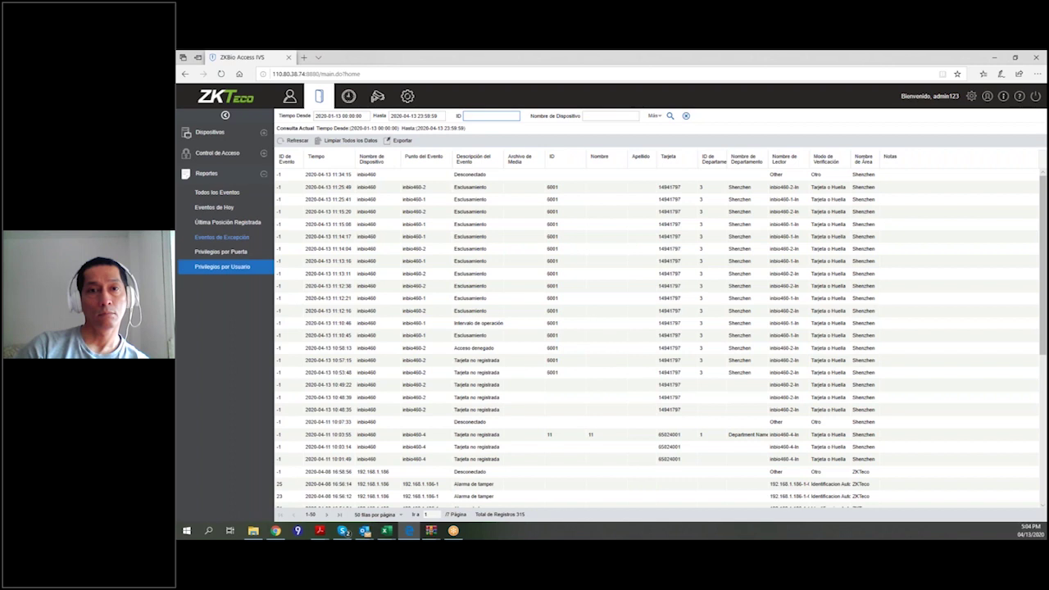
Show the Privilegios por Usuario report under Reportes.
left_click(233, 268)
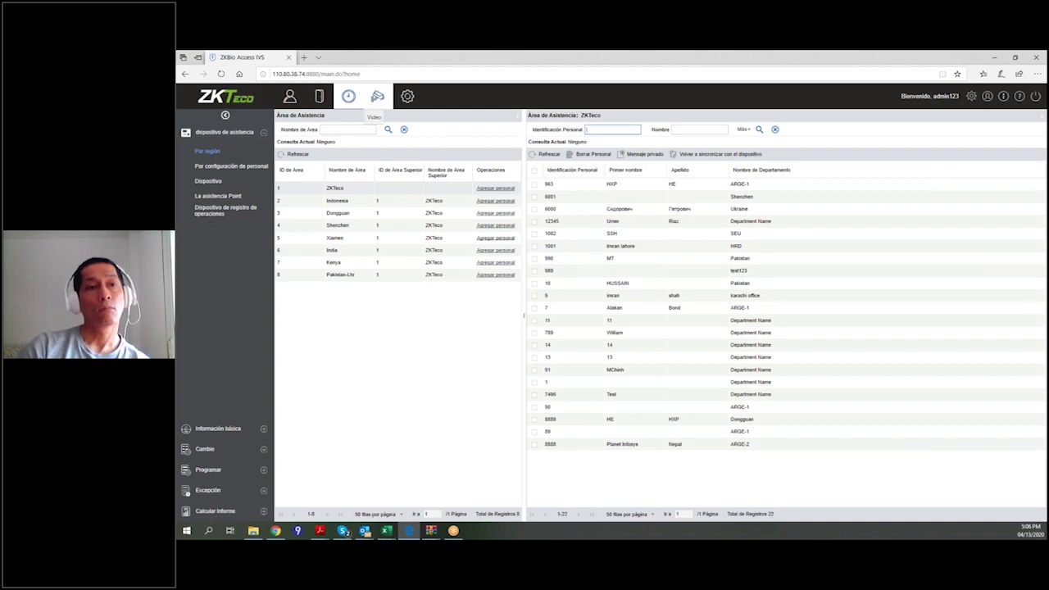
Switch to the Video module from the top module bar.
left_click(377, 97)
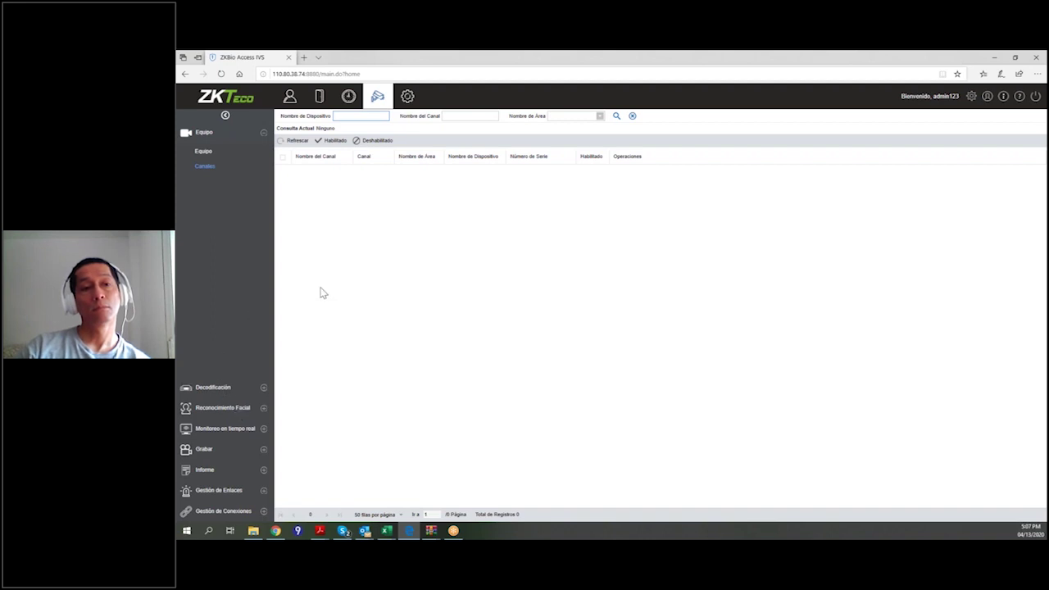
Open the Personal module's Usuarios page listing 23 users across 15 departments.
left_click(312, 103)
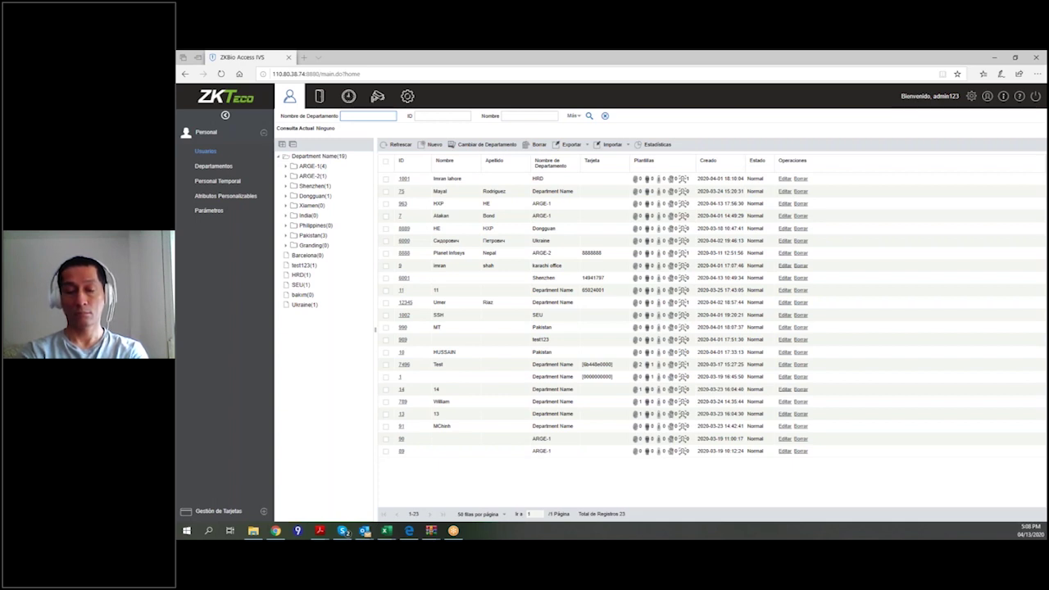
Bring up the Hardware-Suggestion PDF in Acrobat Reader and return to its Devices List start.
mouse_move(319, 530)
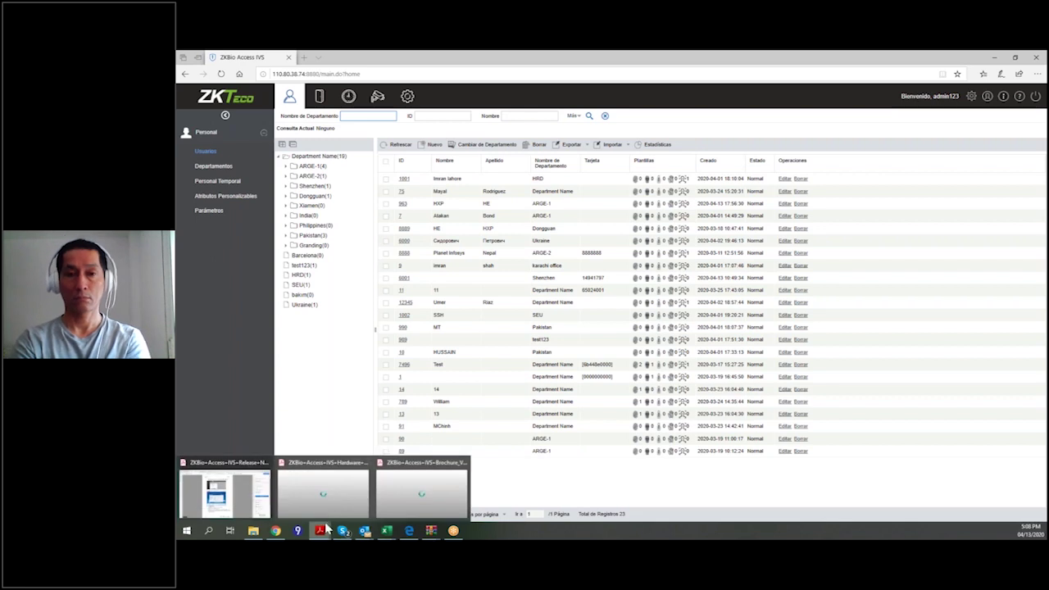
left_click(322, 496)
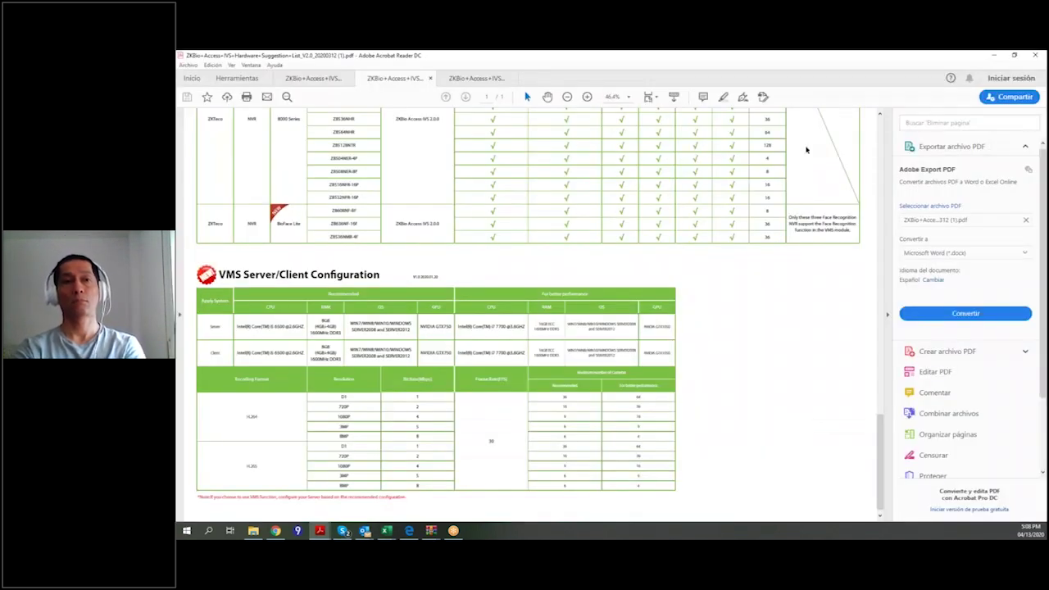
scroll(461, 216, "up", 5)
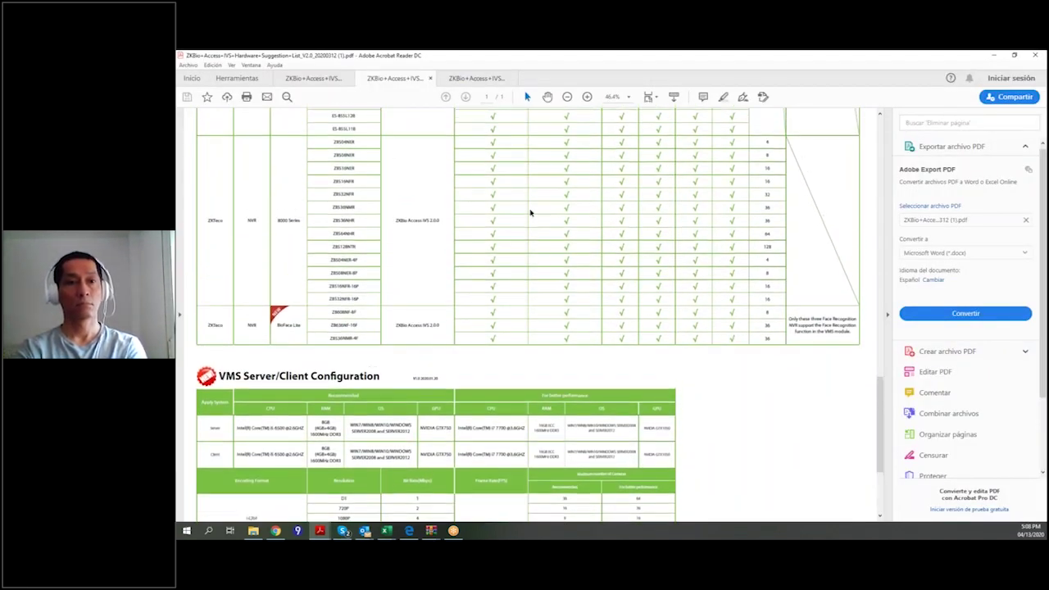
scroll(481, 240, "up", 3)
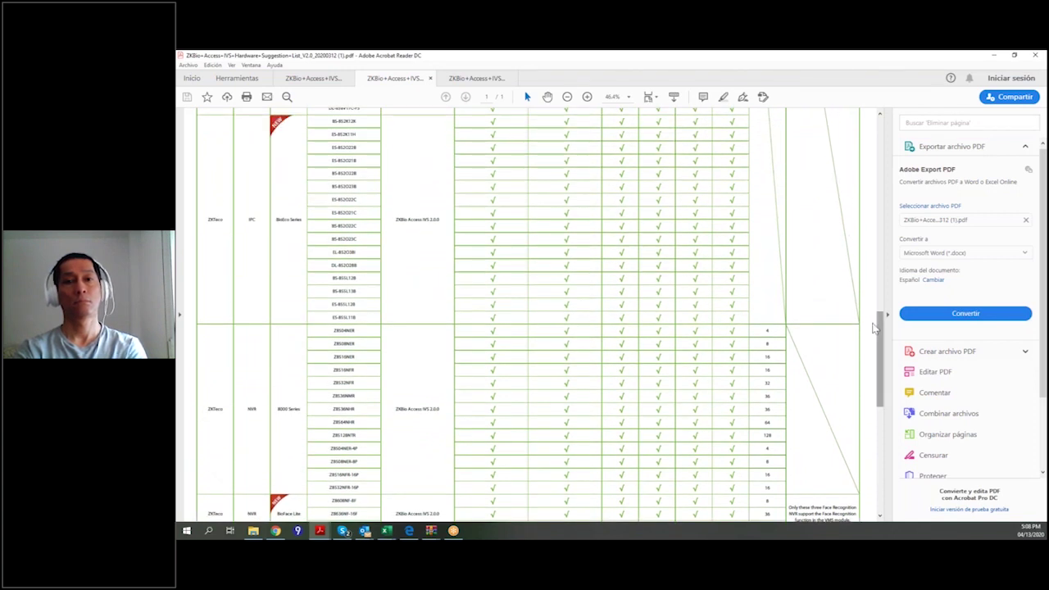
left_click_drag(880, 352, 881, 106)
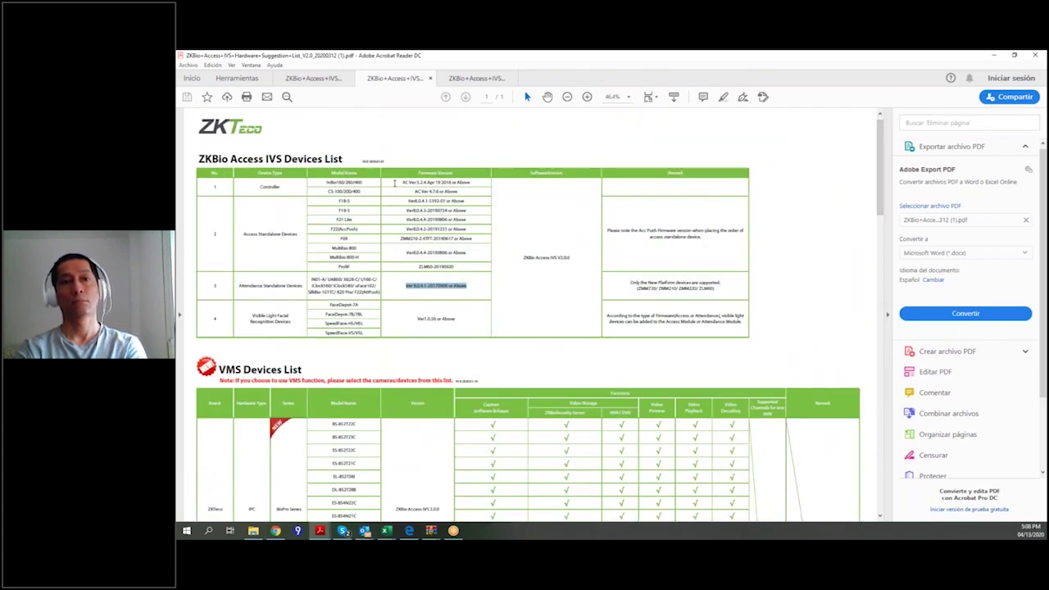